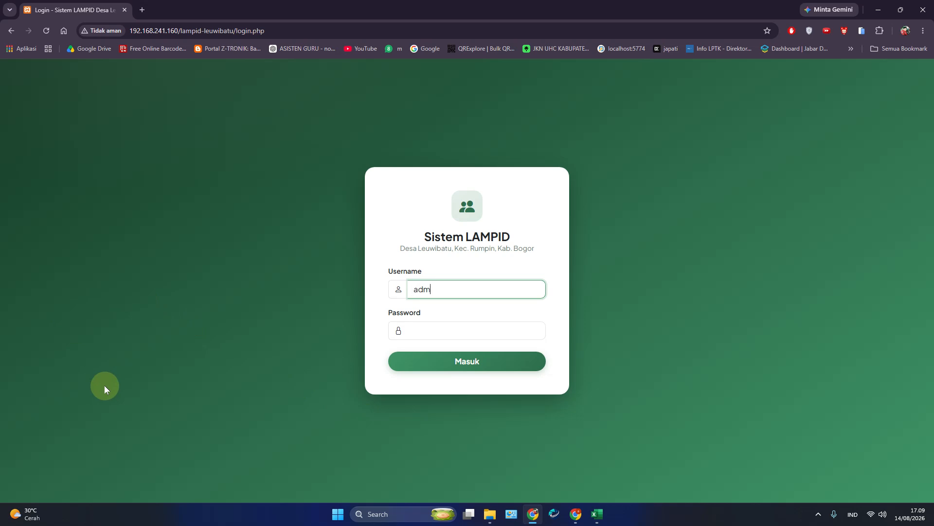
Step: Log in to LAMPID Leuwibatu with the village administrator account
text(adm)
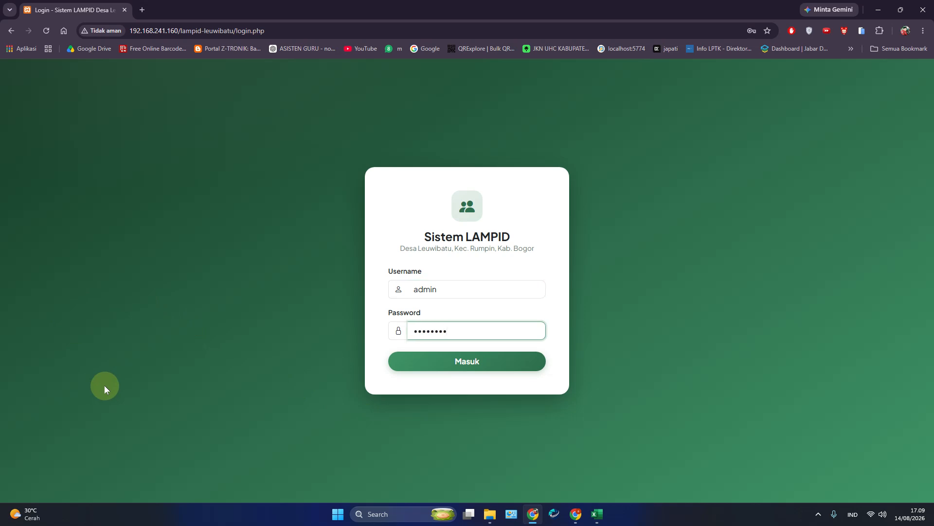
click(456, 366)
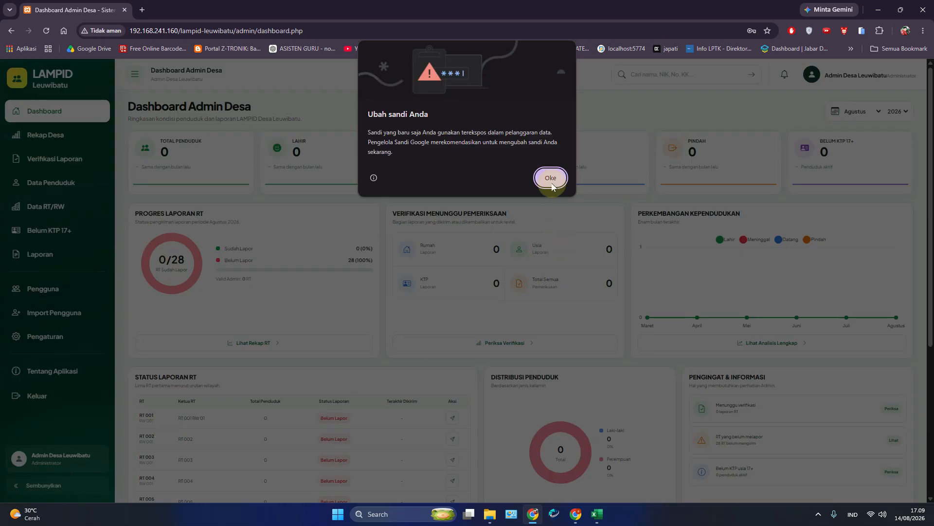
Step: Dismiss Chrome's password warning and look over the admin dashboard's zero counts
click(550, 178)
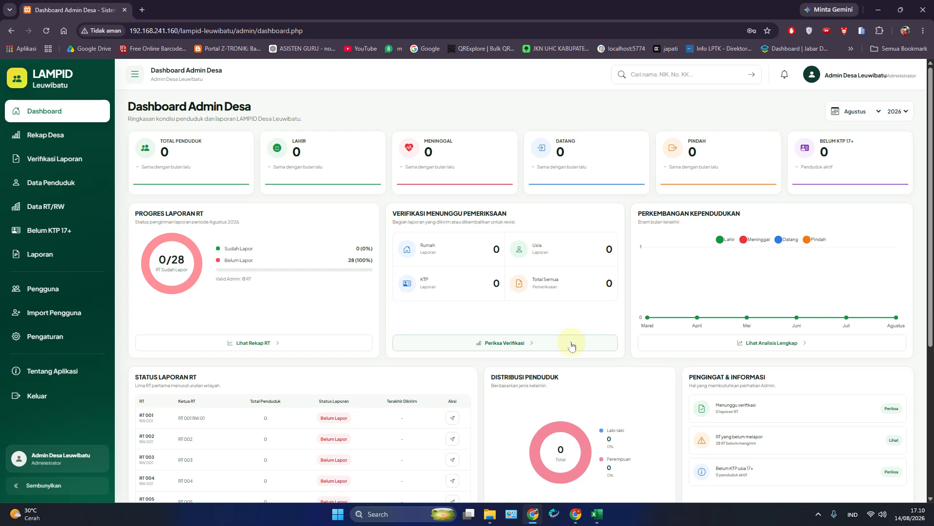
scroll(570, 343, down, 5)
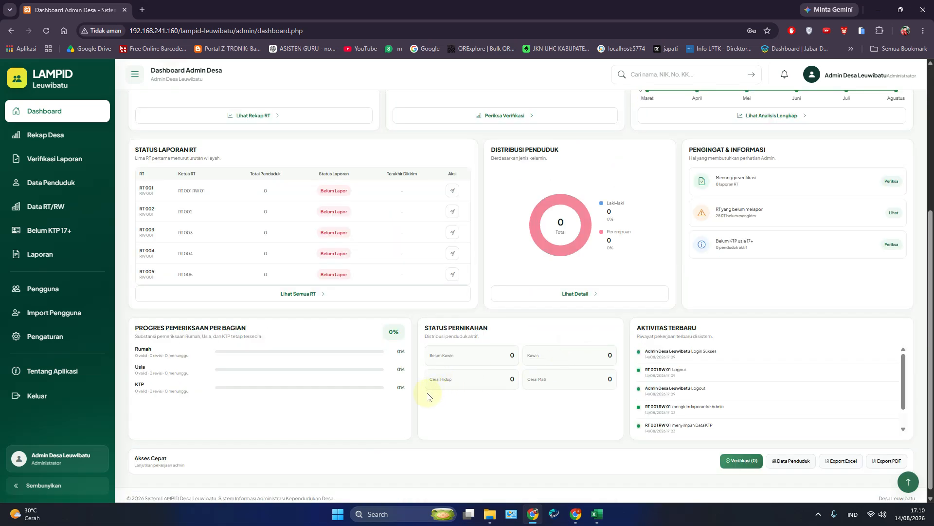
scroll(360, 361, up, 5)
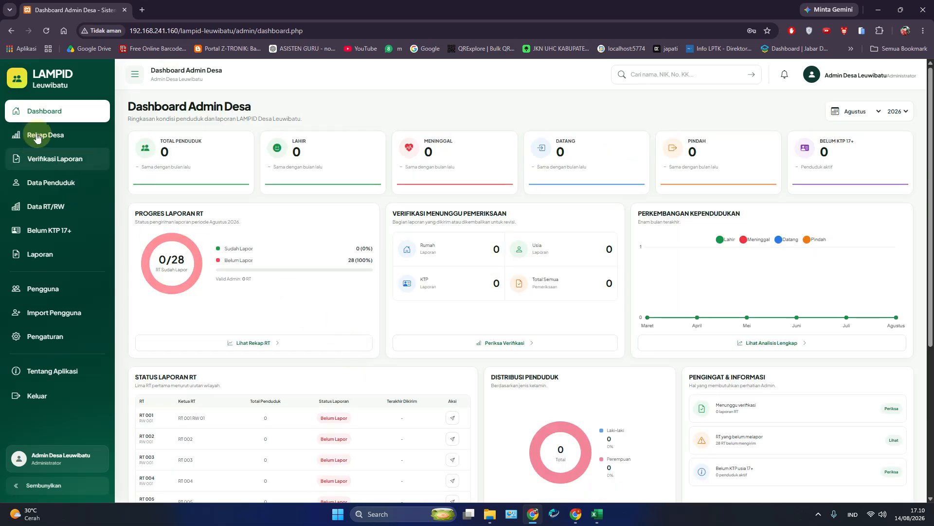
Step: Review the Rekap Desa village recap page
click(37, 137)
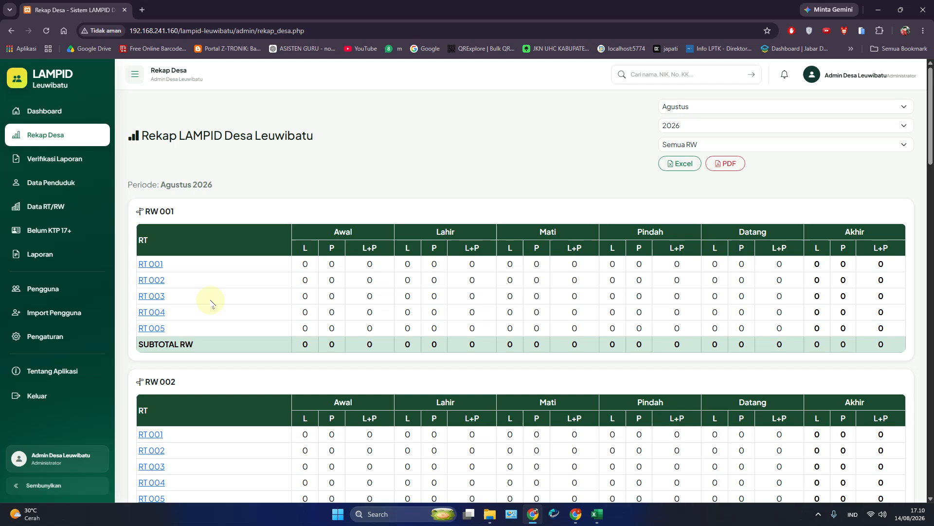
scroll(215, 308, down, 5)
scroll(215, 307, down, 20)
scroll(219, 339, up, 2)
scroll(219, 339, up, 20)
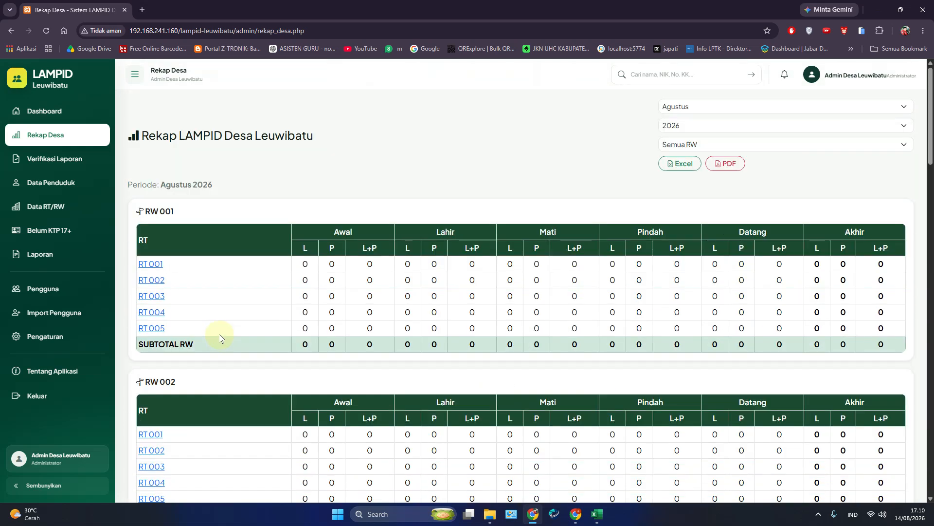
Step: Visit Verifikasi Laporan, Data Penduduk and Data RT/RW, ending on the Belum KTP 17+ list
click(55, 167)
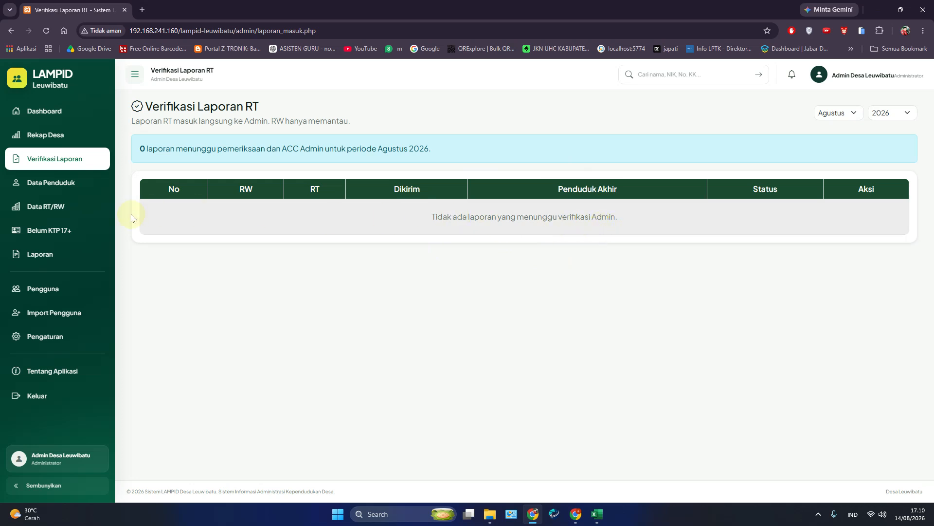
click(63, 188)
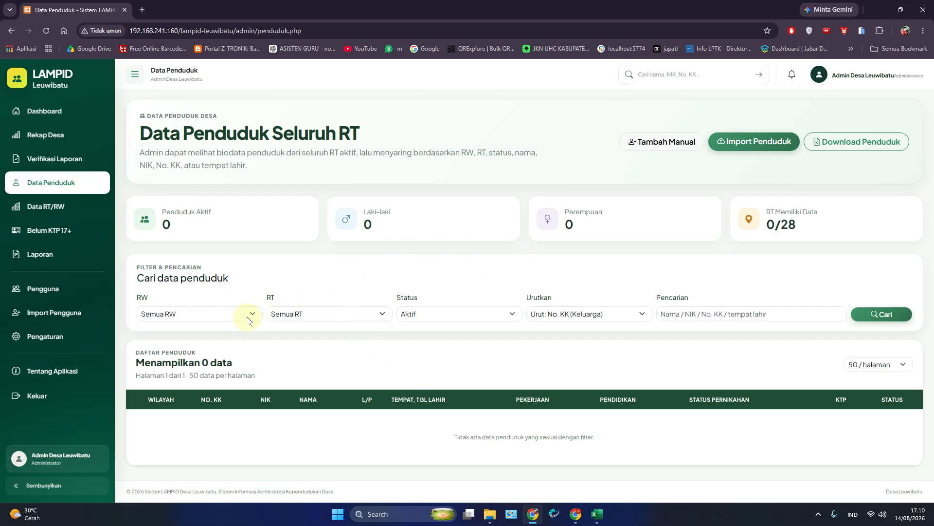
click(52, 208)
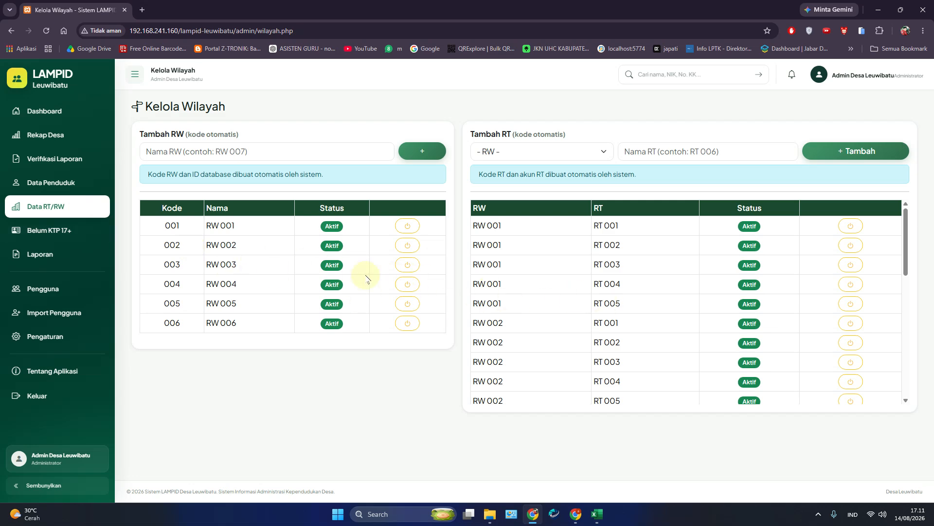
click(42, 236)
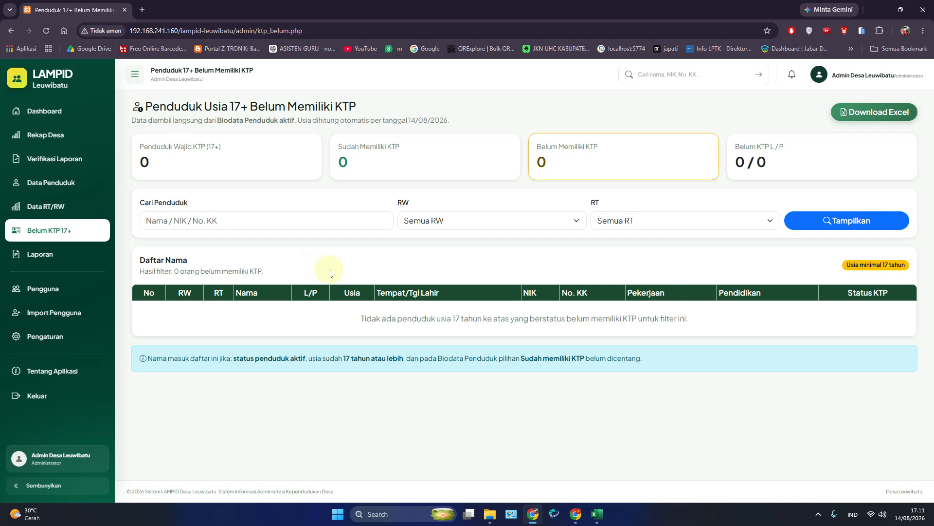
Step: Reload the Belum KTP 17+ list, view the village Laporan, then return to Data Penduduk
click(69, 233)
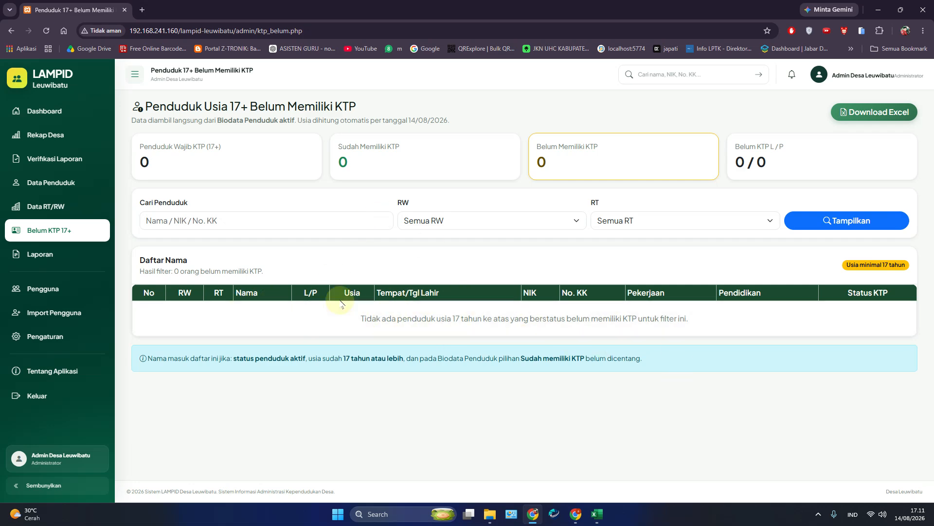
click(55, 253)
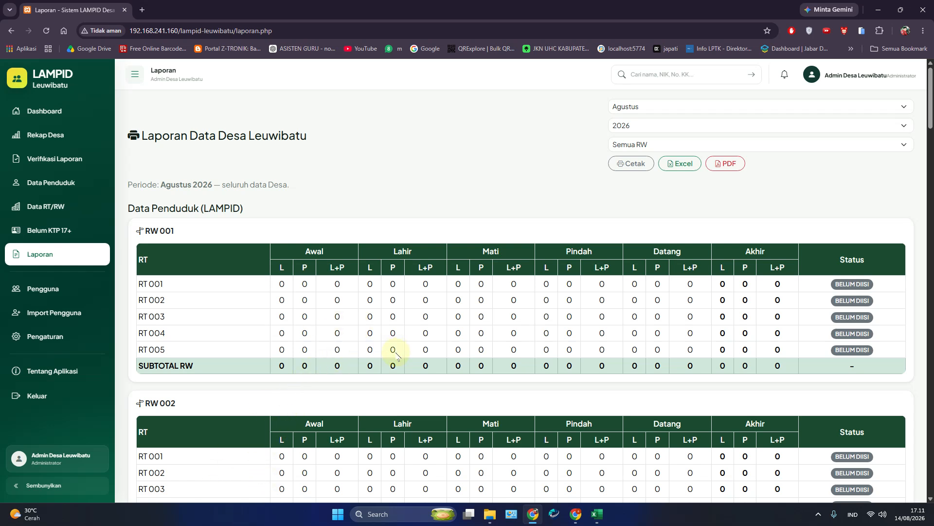
click(67, 178)
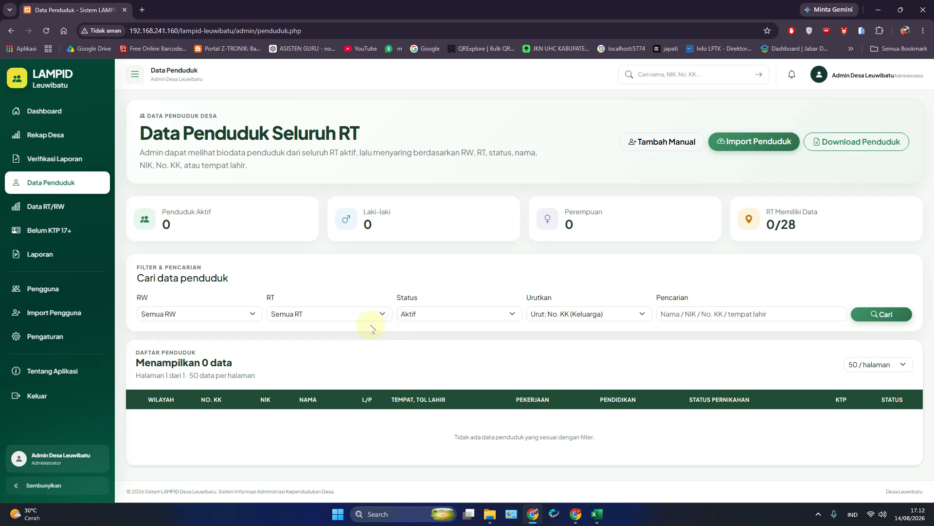
Step: Look at the Pengguna, Import Pengguna and Pengaturan admin pages
click(52, 296)
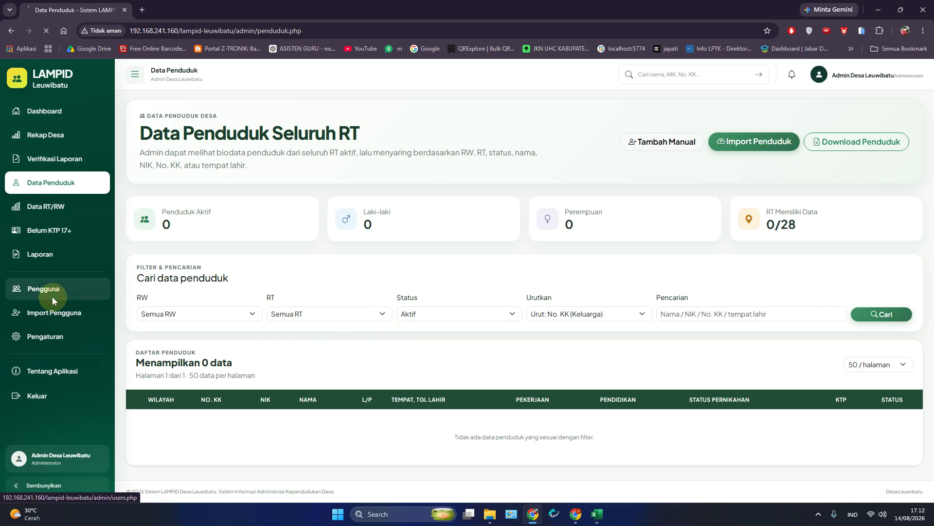
click(59, 321)
click(63, 348)
Step: Read the Tentang Aplikasi page, then return to the admin Dashboard
click(64, 377)
scroll(305, 319, down, 2)
scroll(292, 324, down, 2)
scroll(444, 328, up, 5)
scroll(189, 321, down, 5)
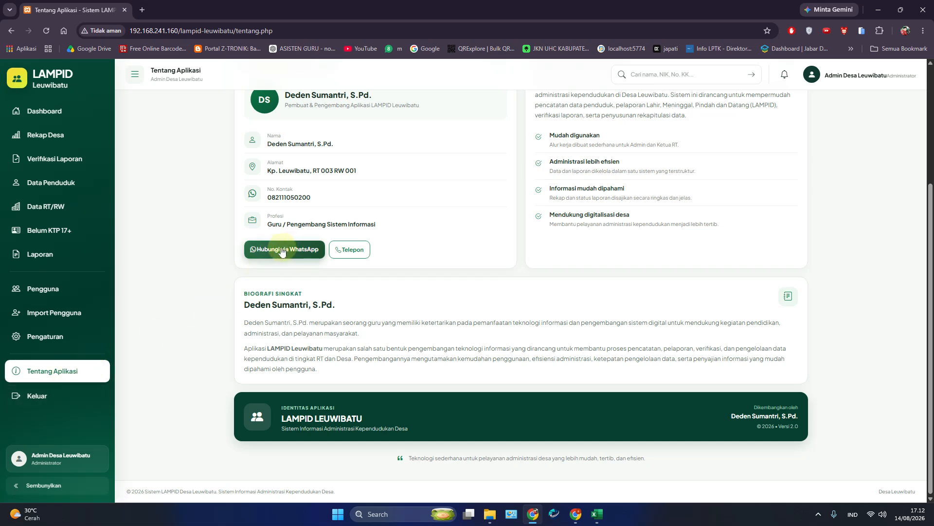
scroll(91, 240, up, 3)
click(32, 112)
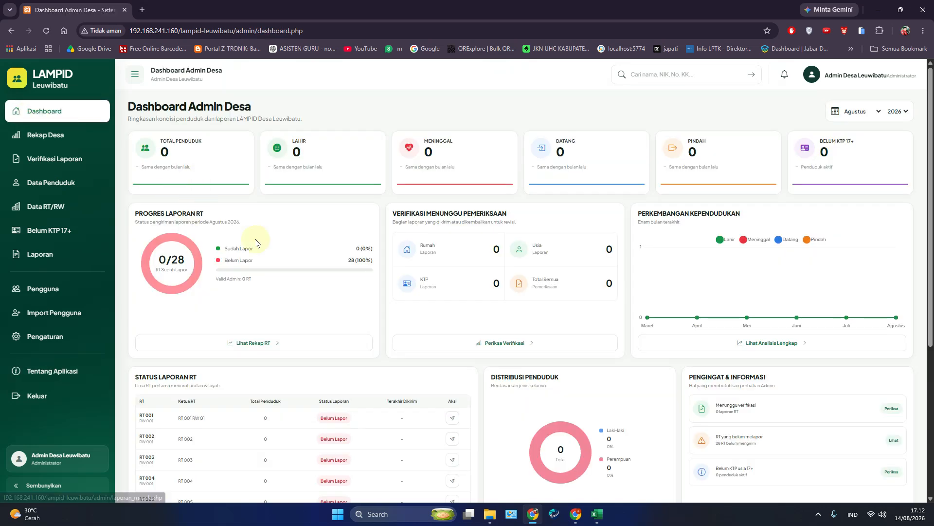
Step: In the other browser window, sign in with the RT 001 RW 01 account's username and password
mouse_move(576, 514)
click(551, 498)
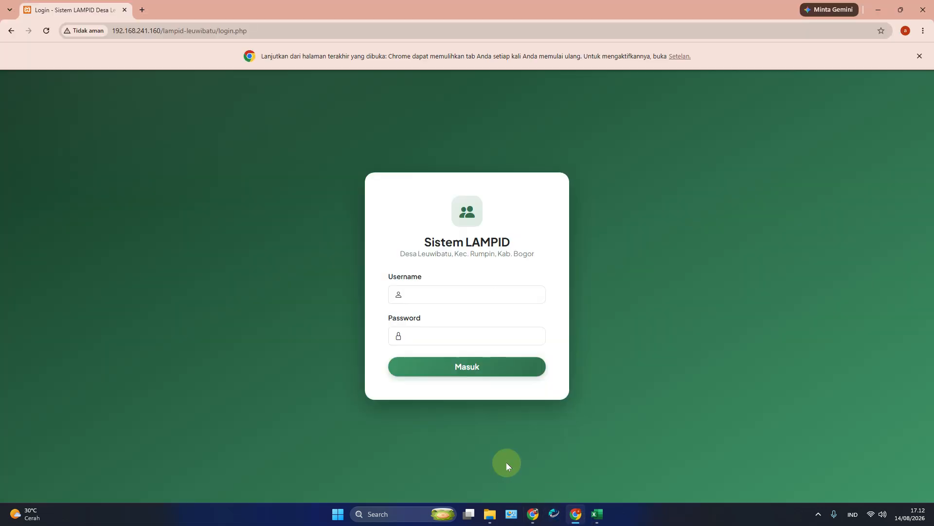
click(418, 297)
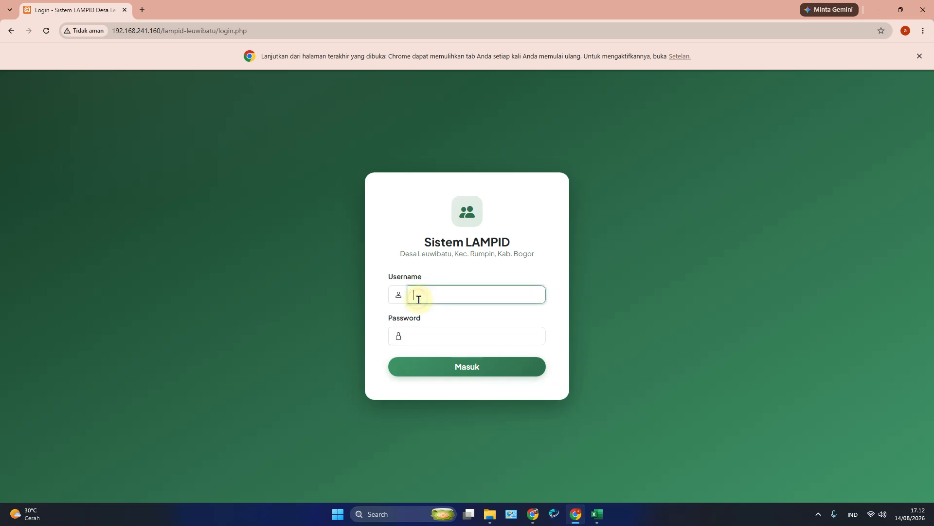
text(rt001001)
key(Tab)
text(•)
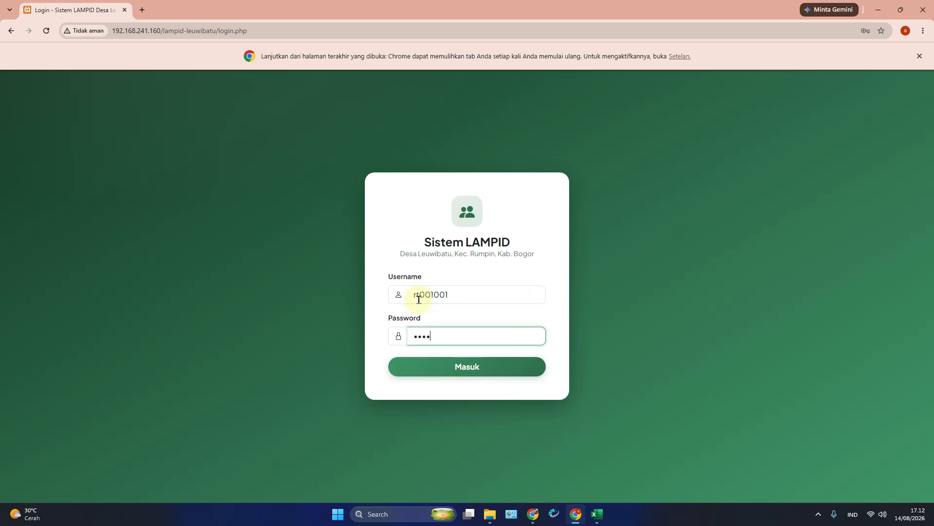
text(•••••)
click(482, 366)
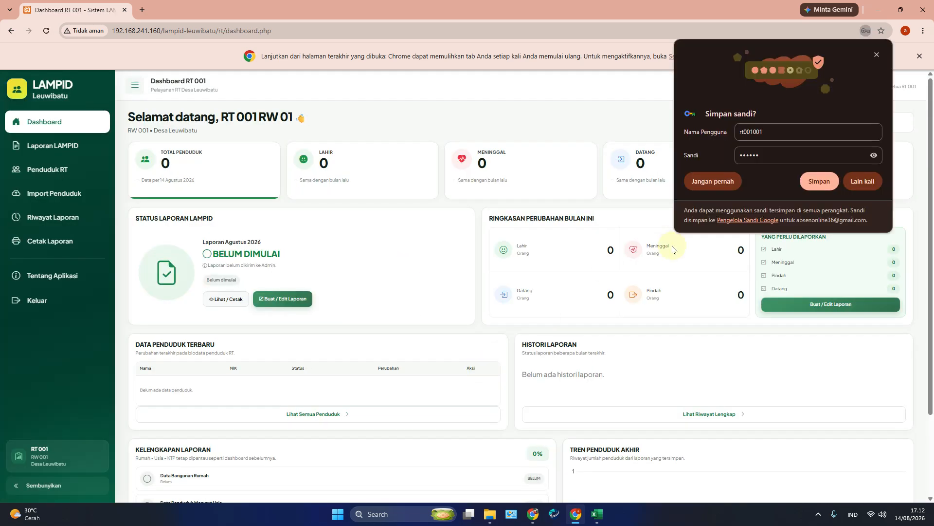
Step: Close the save-password prompt and scroll through the Laporan LAMPID entry form
click(841, 181)
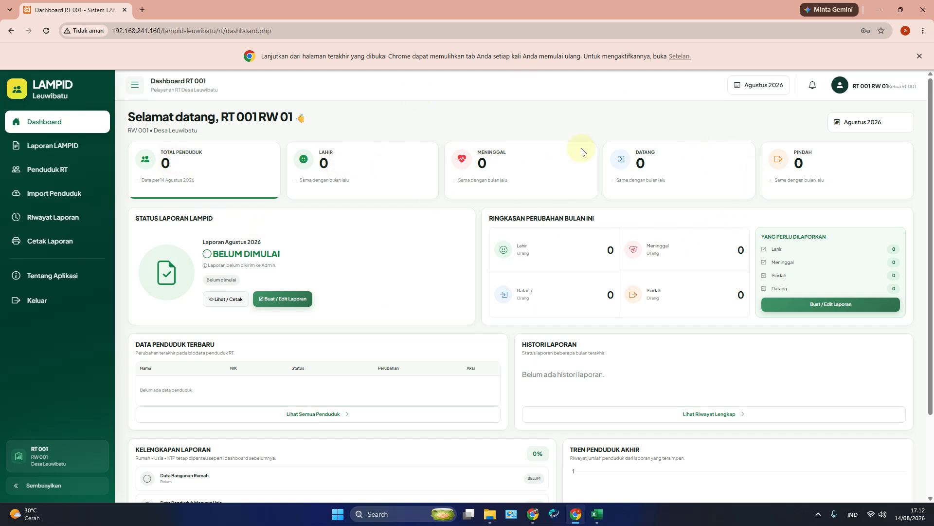
click(45, 156)
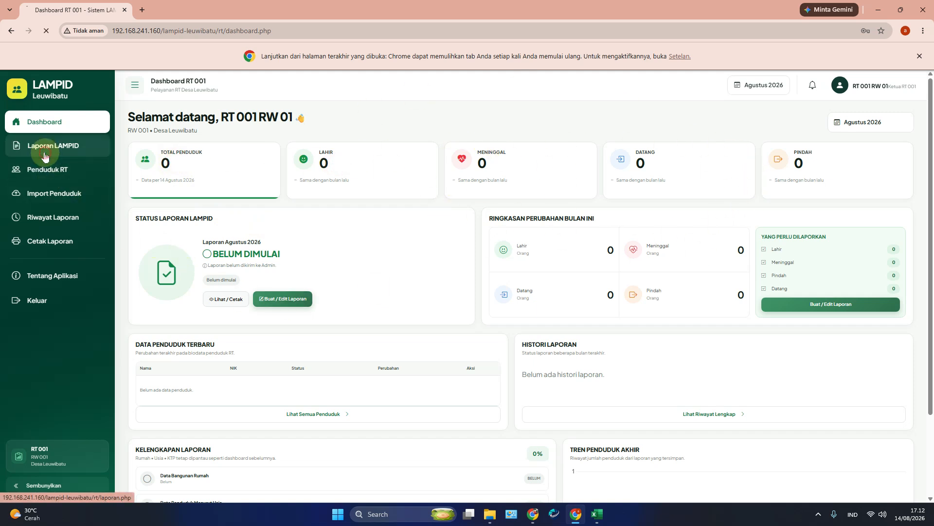
scroll(302, 319, down, 20)
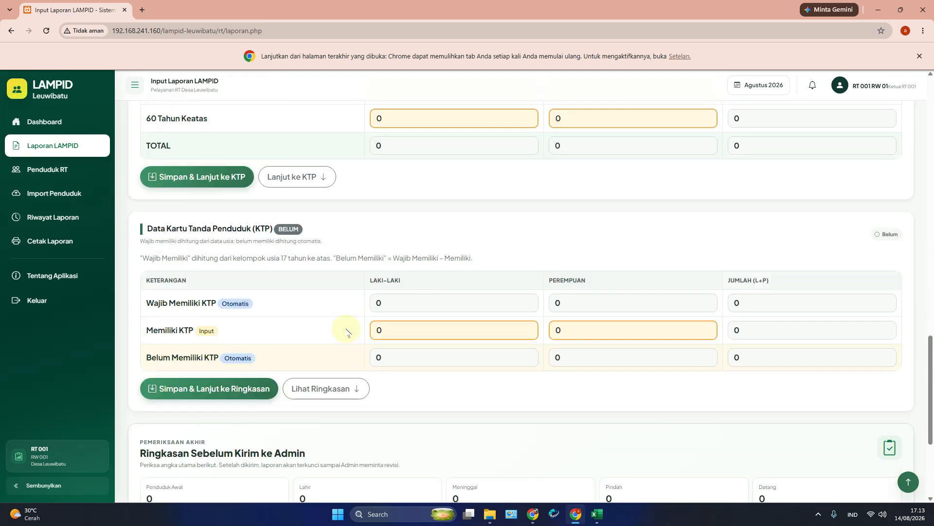
scroll(348, 341, down, 4)
scroll(344, 354, up, 7)
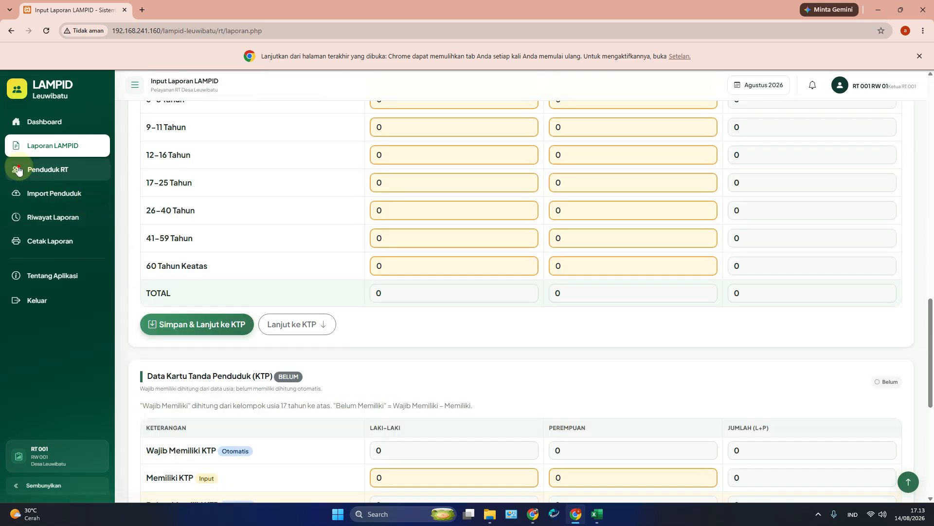
Step: Check the RT resident biodata list, then scroll through the Import Penduduk page
click(48, 169)
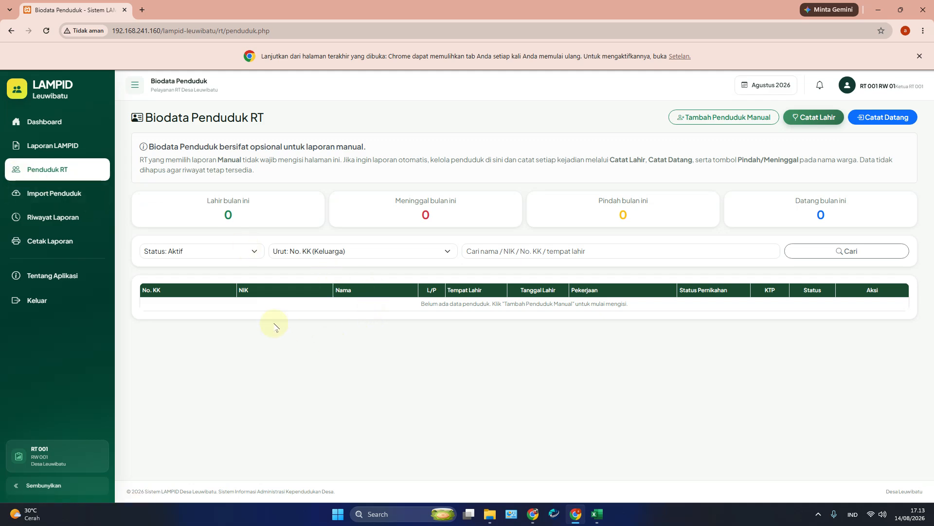
click(59, 201)
scroll(324, 331, down, 5)
scroll(323, 331, up, 5)
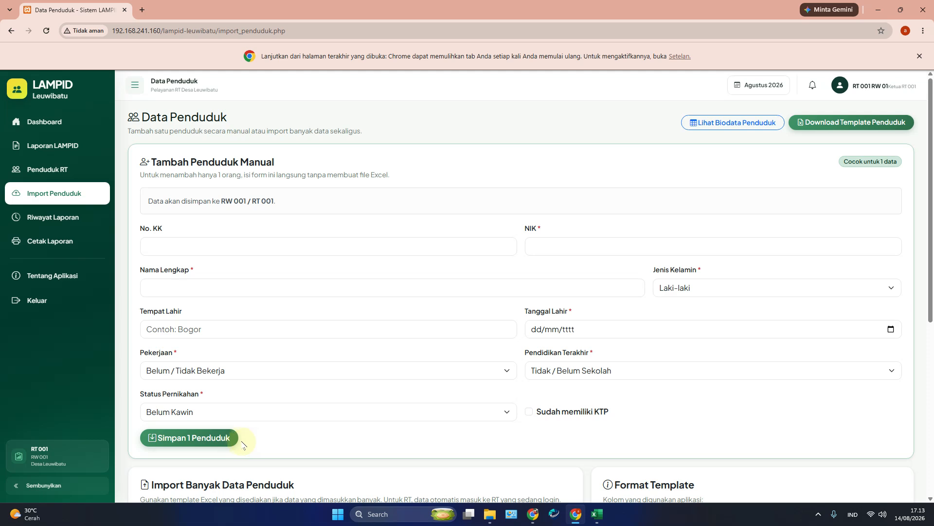
scroll(269, 330, down, 4)
scroll(271, 330, up, 4)
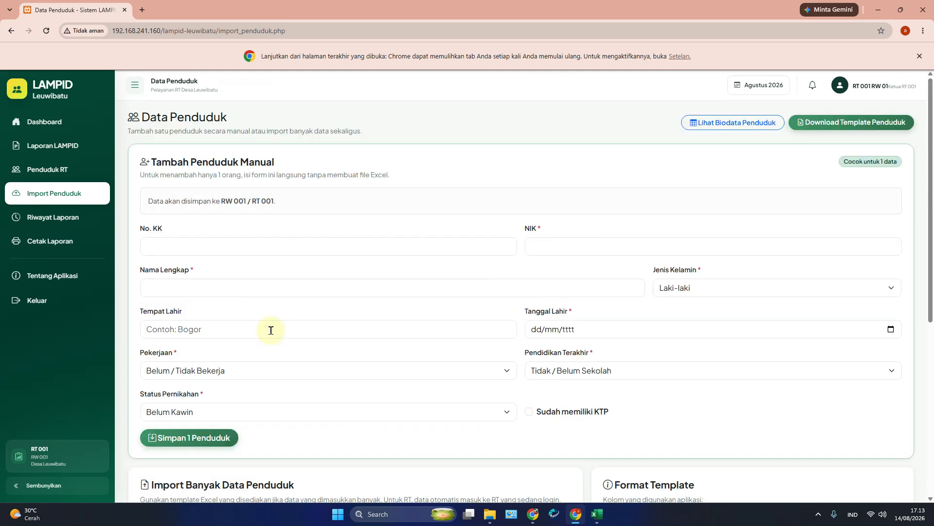
scroll(271, 330, down, 5)
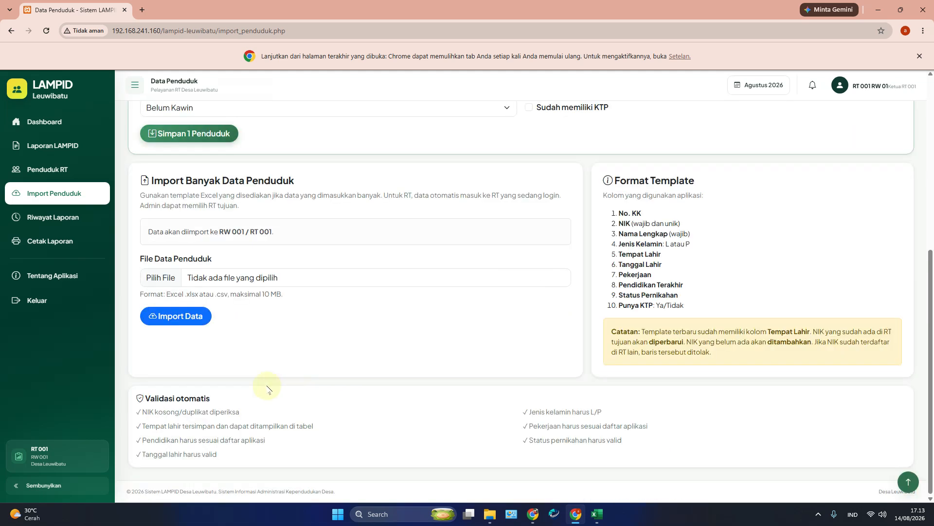
scroll(576, 262, up, 2)
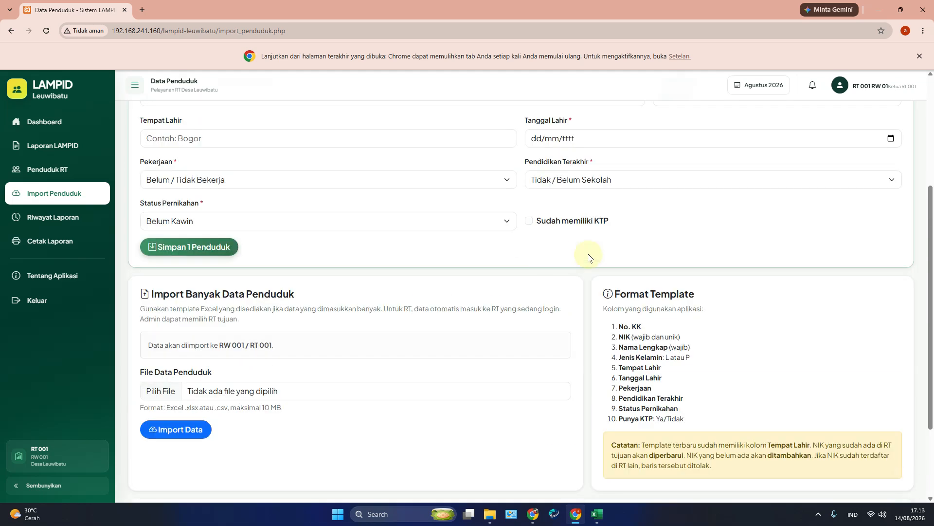
scroll(694, 229, up, 3)
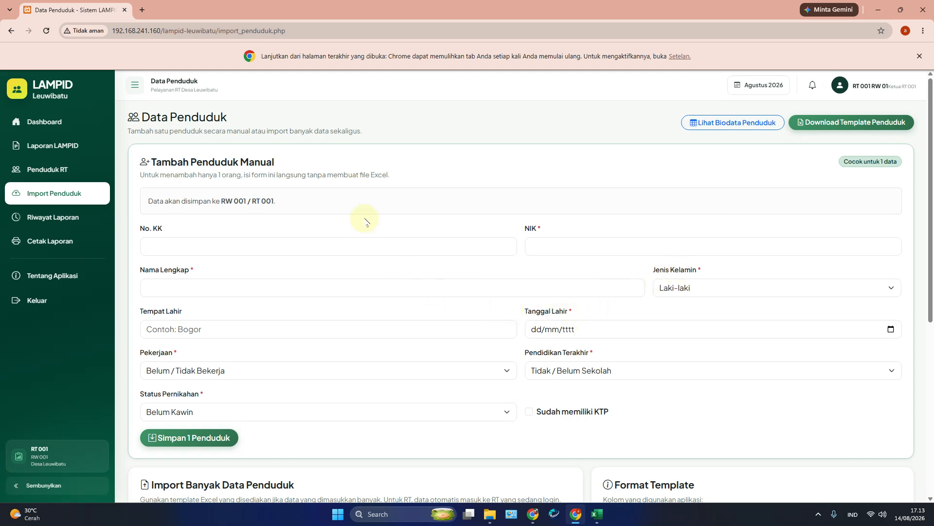
Step: Visit Riwayat Laporan, Cetak Laporan and Tentang Aplikasi, then return to the RT 001 Dashboard
click(63, 217)
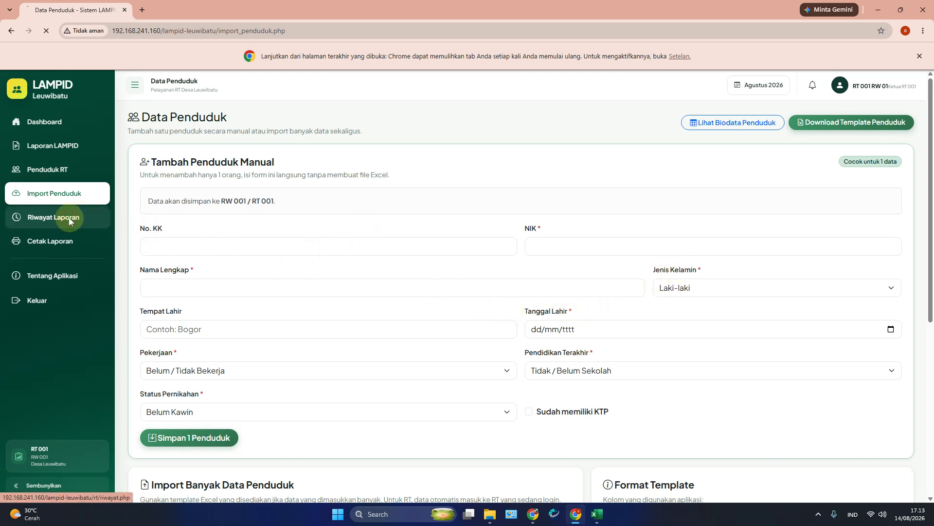
click(59, 235)
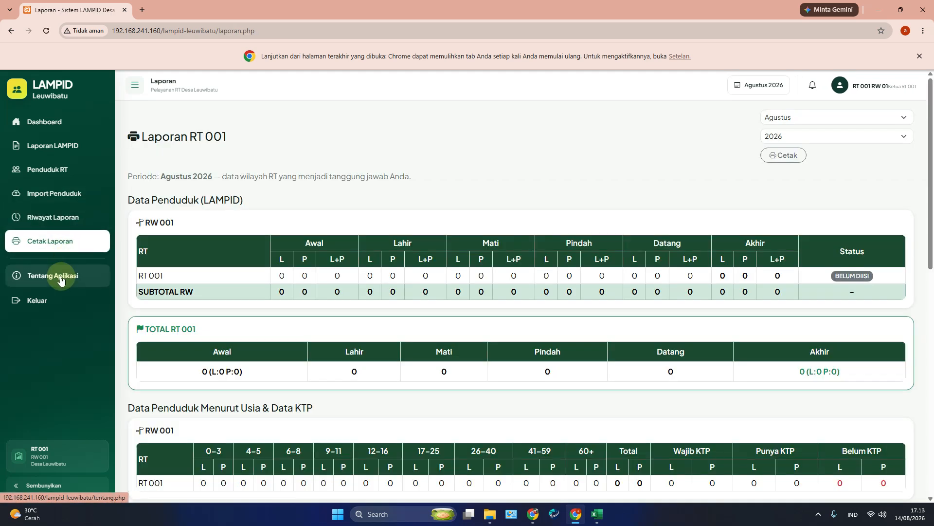
click(61, 279)
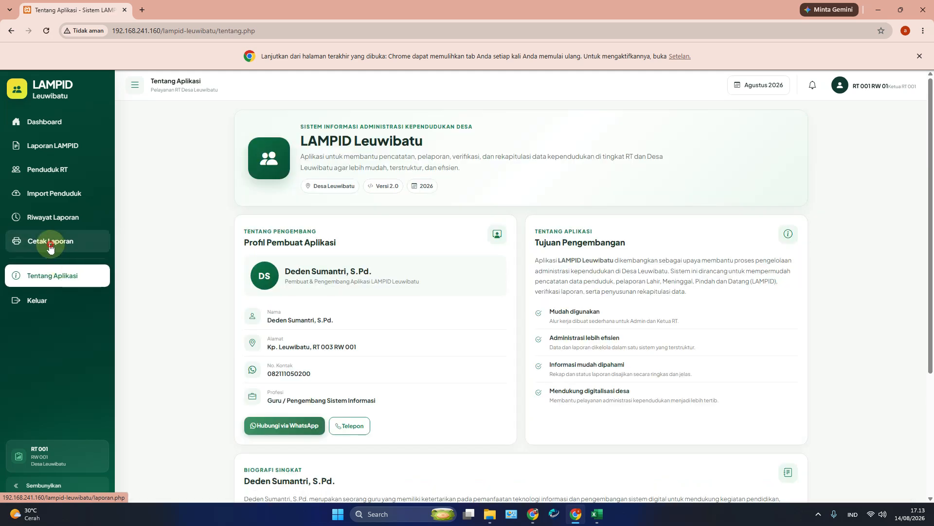
click(59, 241)
click(51, 127)
Step: Open Laporan LAMPID again, then go back to and scroll the Import Penduduk page
click(50, 147)
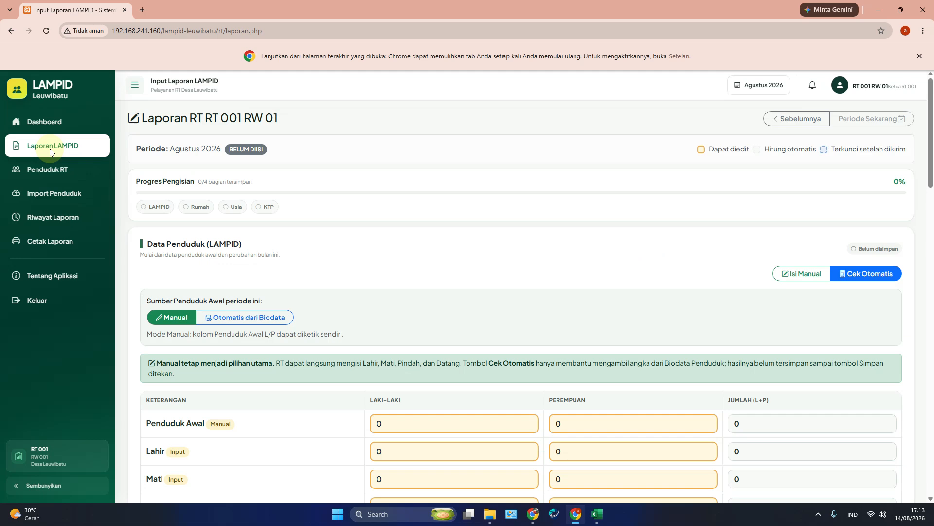
click(61, 193)
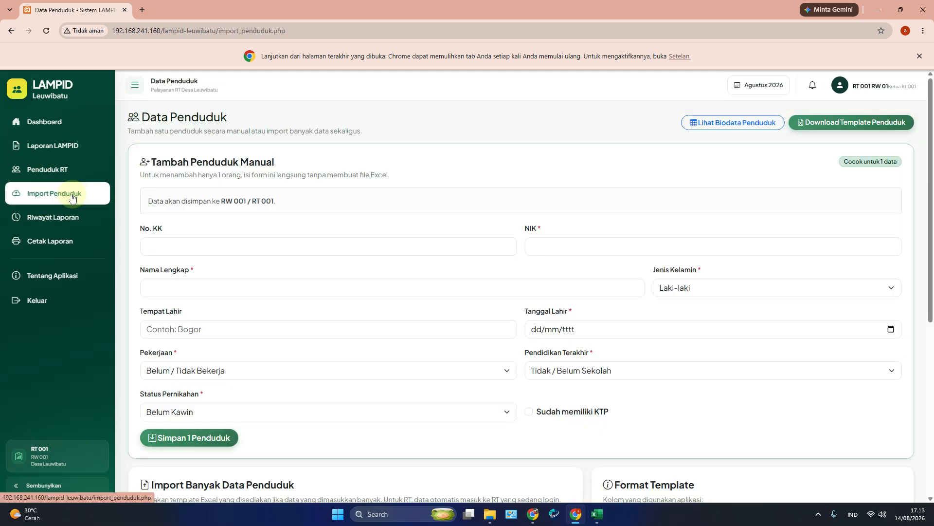
scroll(231, 267, down, 5)
scroll(232, 269, down, 2)
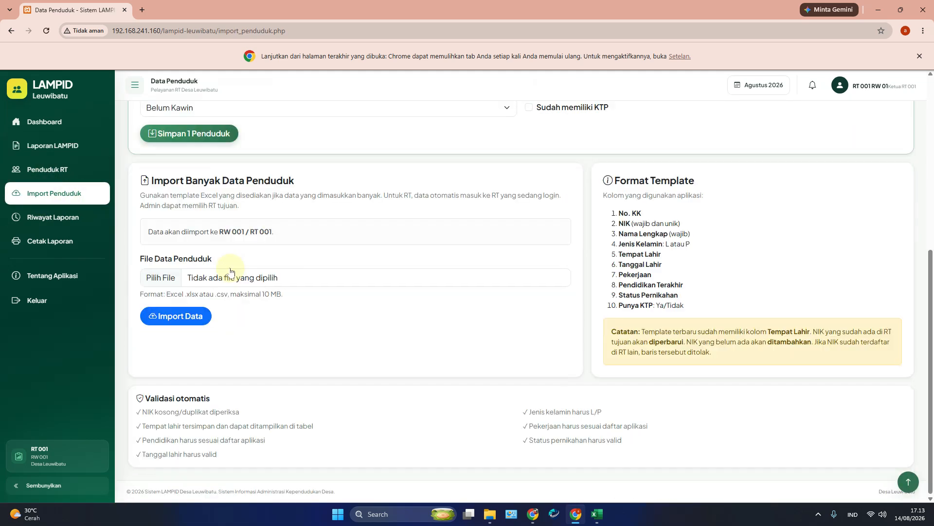
scroll(336, 313, up, 2)
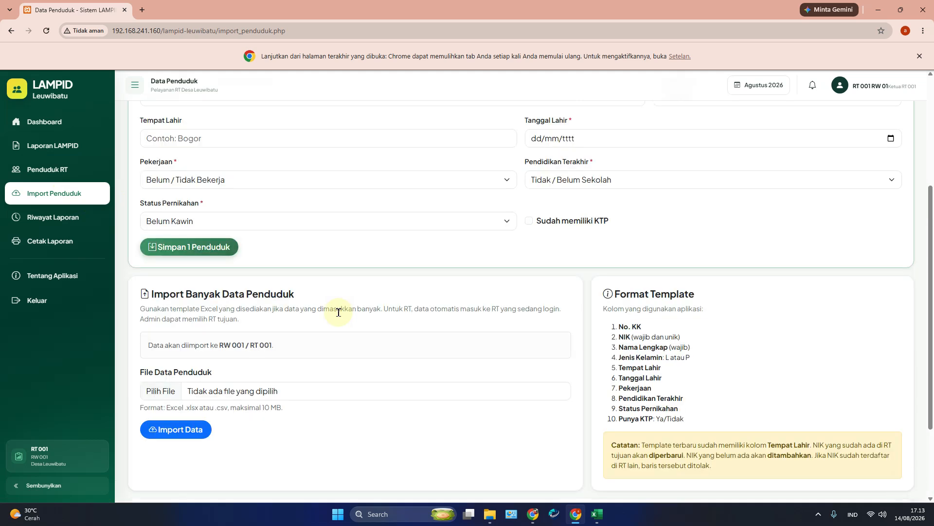
scroll(339, 312, up, 4)
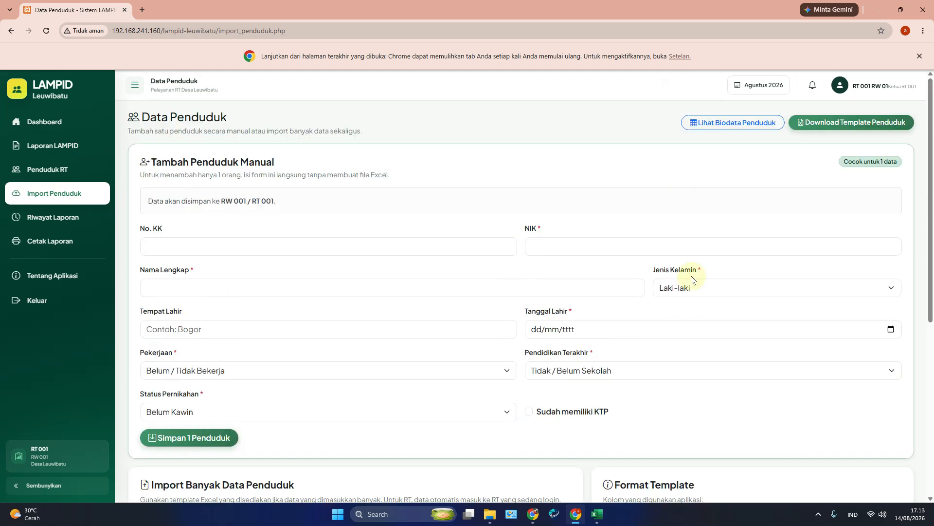
Step: In Excel, review the NIK, name and family card columns of Template_Data_Penduduk_Leuwibatu (6).xlsx
click(597, 515)
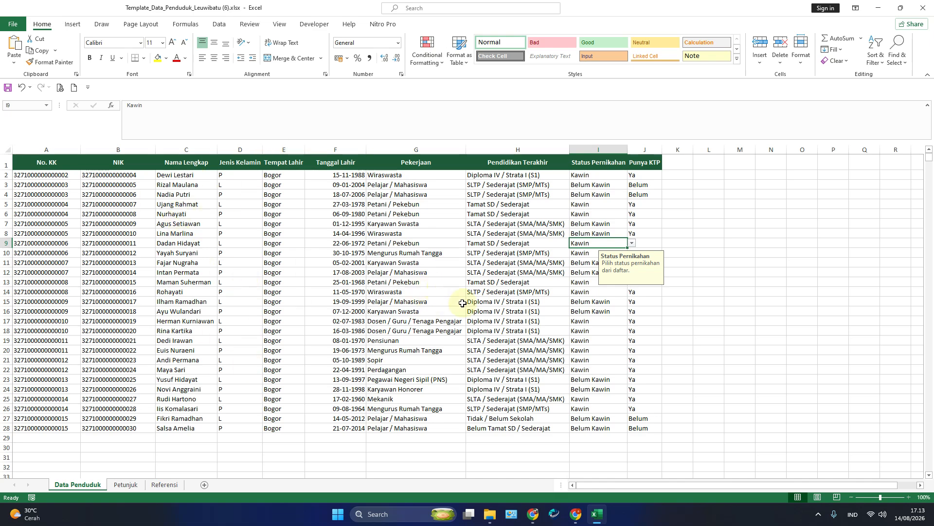
click(191, 203)
drag(117, 175, 181, 428)
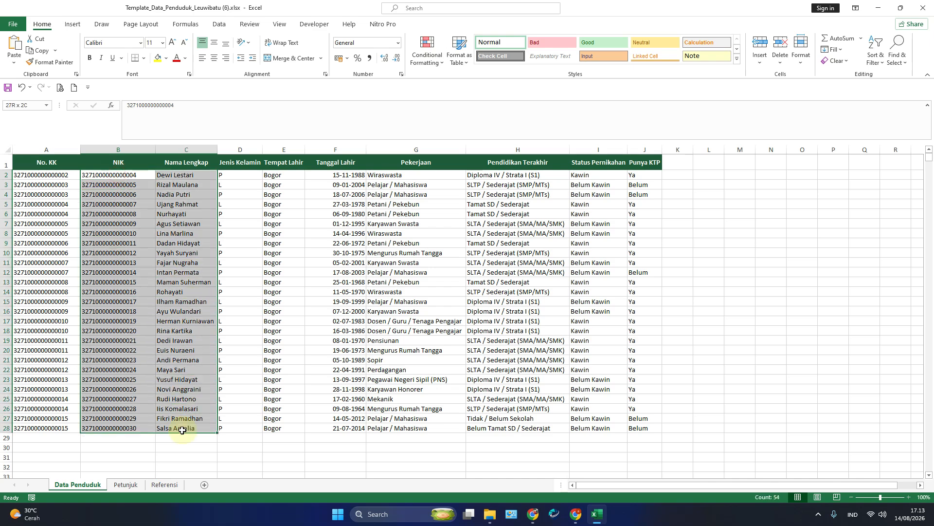
click(79, 425)
drag(43, 174, 50, 427)
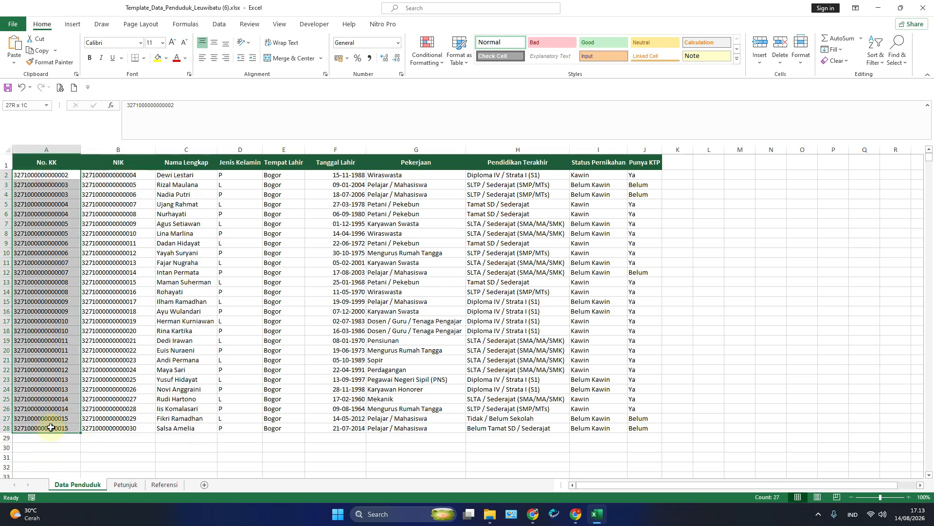
click(284, 330)
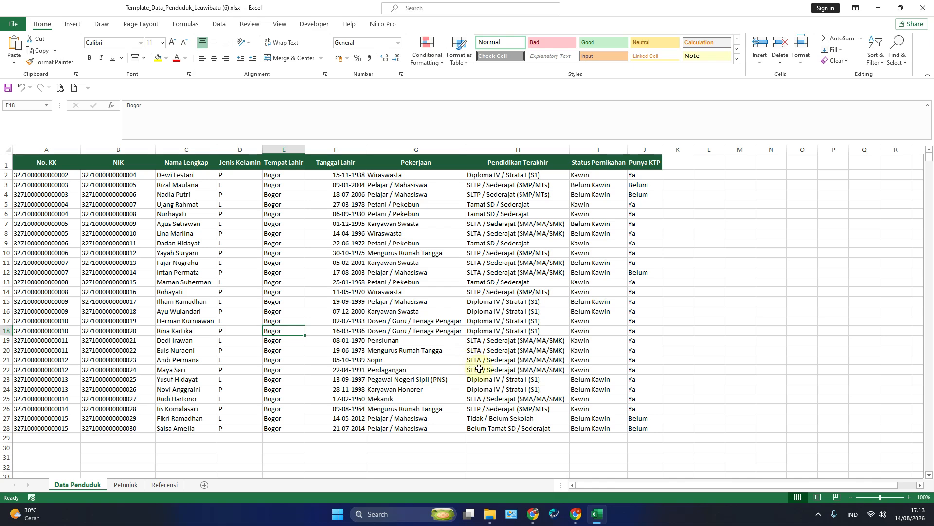
mouse_move(536, 522)
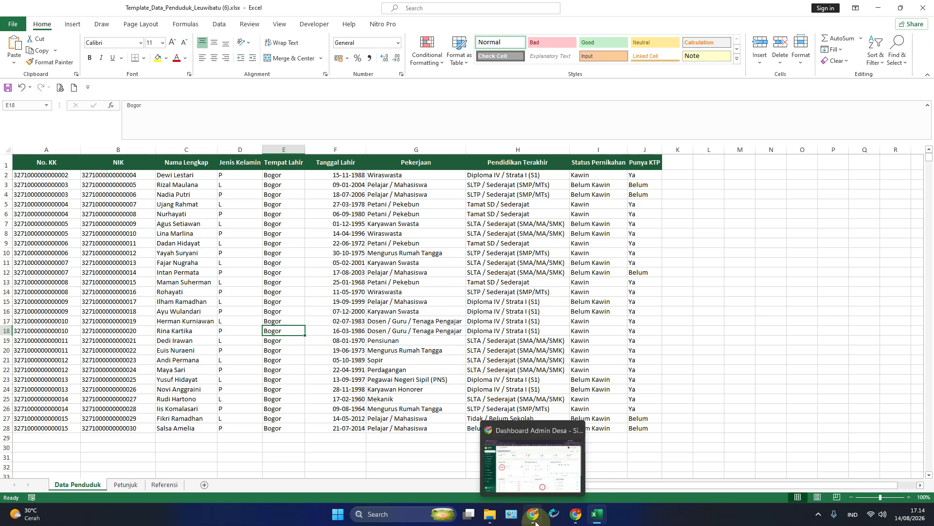
click(575, 515)
scroll(282, 336, down, 5)
Step: Import Template_Data_Penduduk_Leuwibatu (6).xlsx into RT 001, adding 27 residents
click(261, 354)
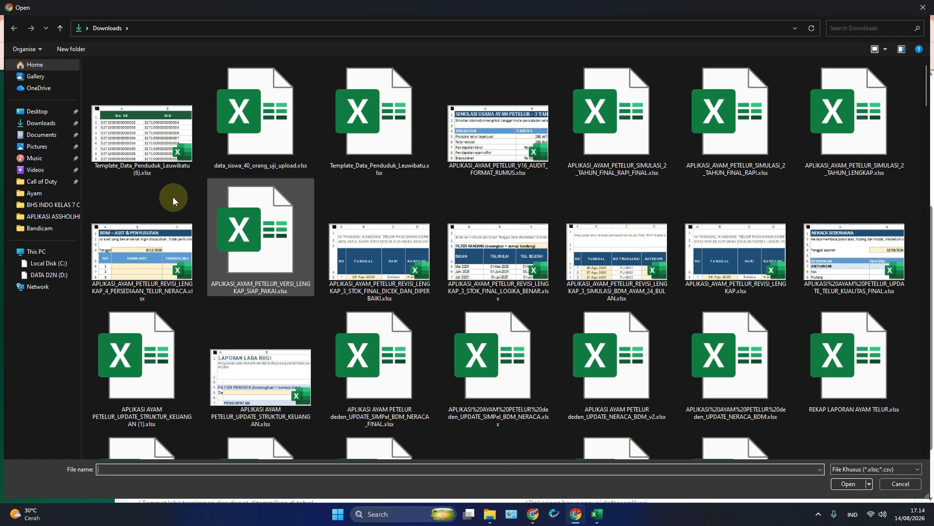
double_click(141, 149)
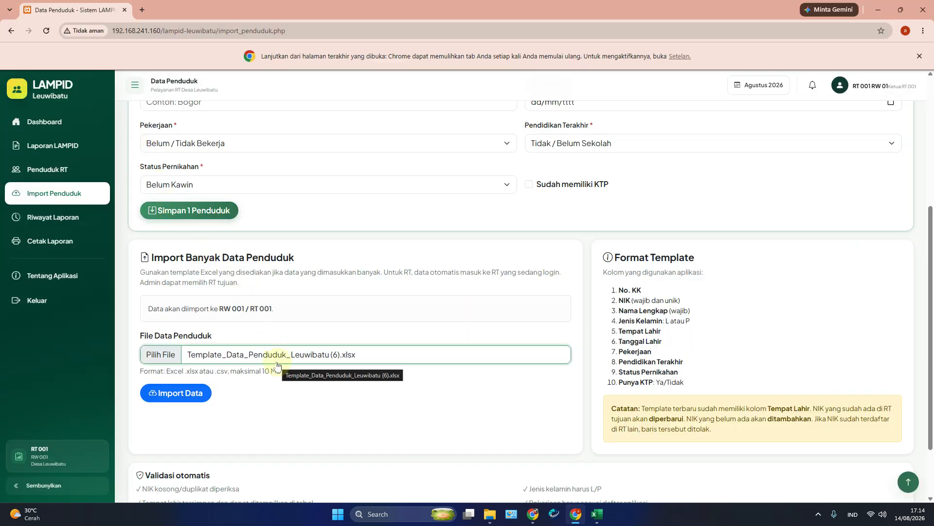
click(192, 398)
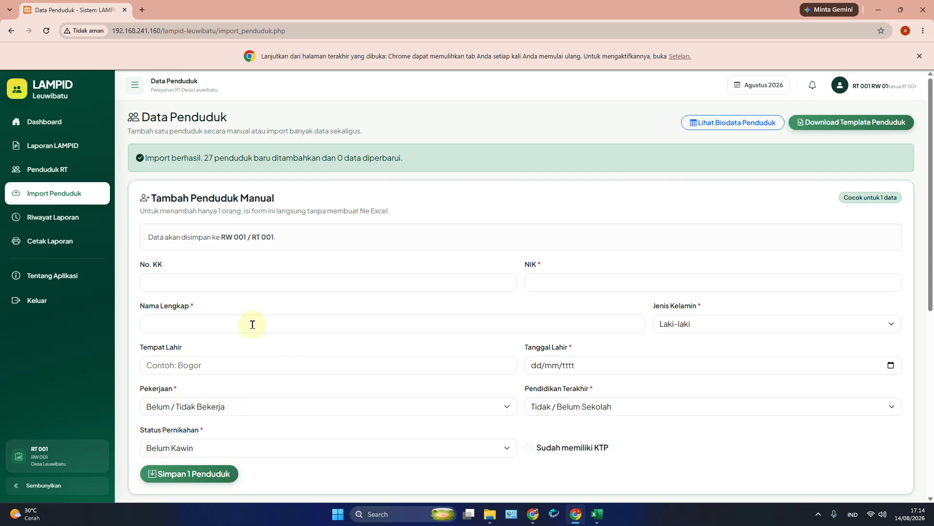
drag(141, 158, 437, 170)
click(435, 168)
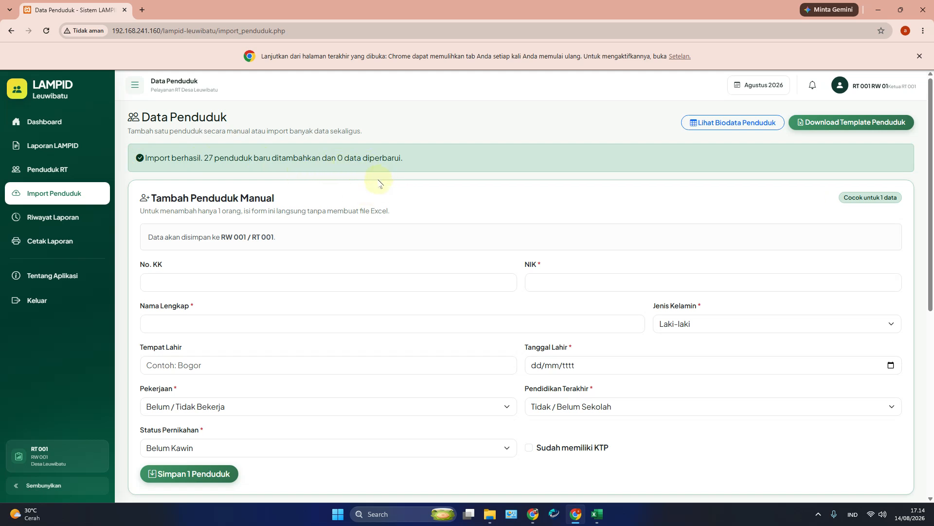
Step: Confirm 27 residents on the RT 001 dashboard and the refreshed admin dashboard
click(29, 122)
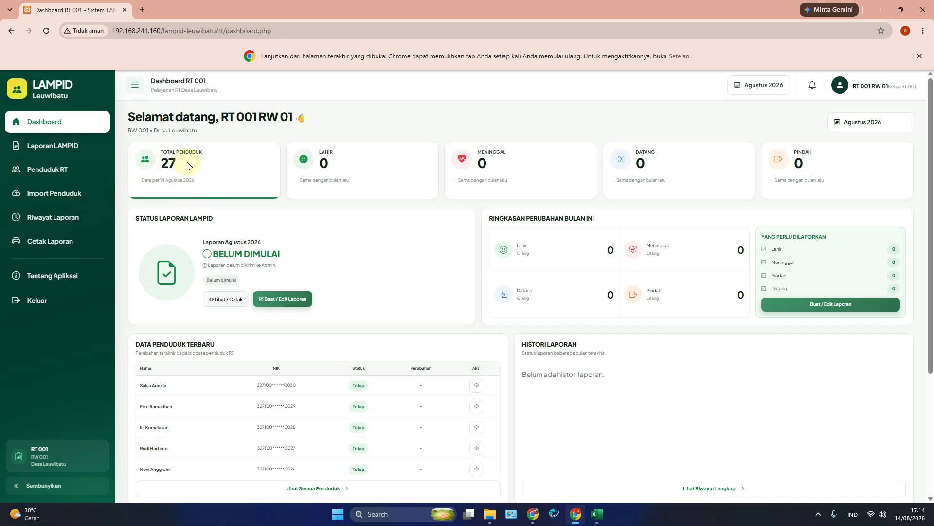
click(533, 514)
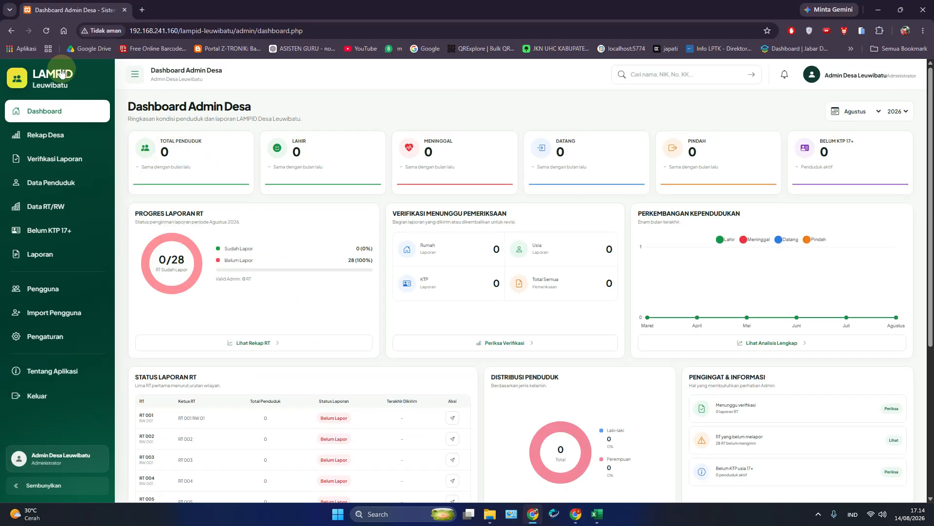
click(46, 31)
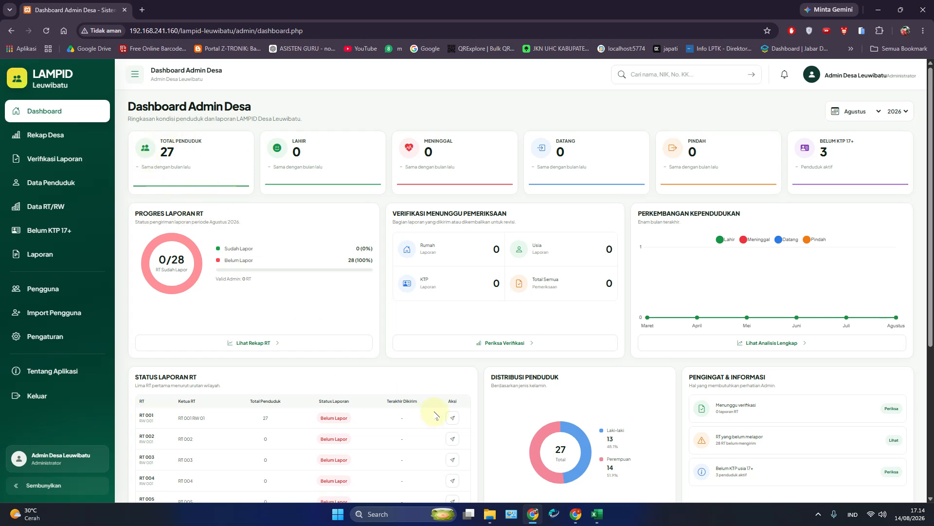
scroll(333, 336, down, 5)
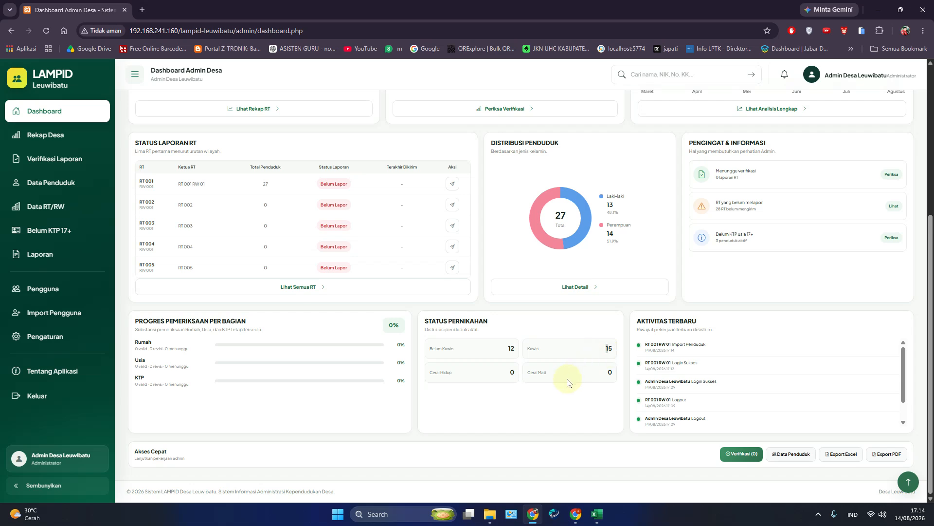
scroll(536, 399, up, 5)
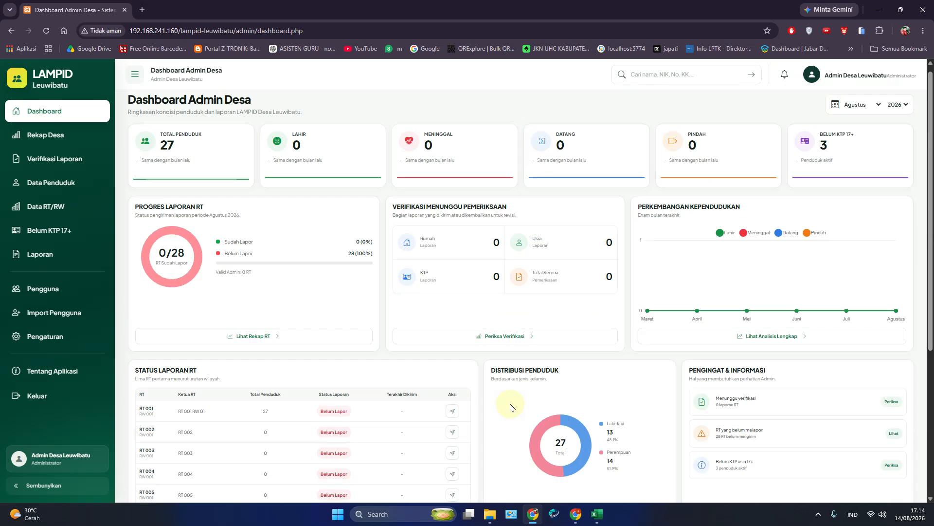
click(575, 513)
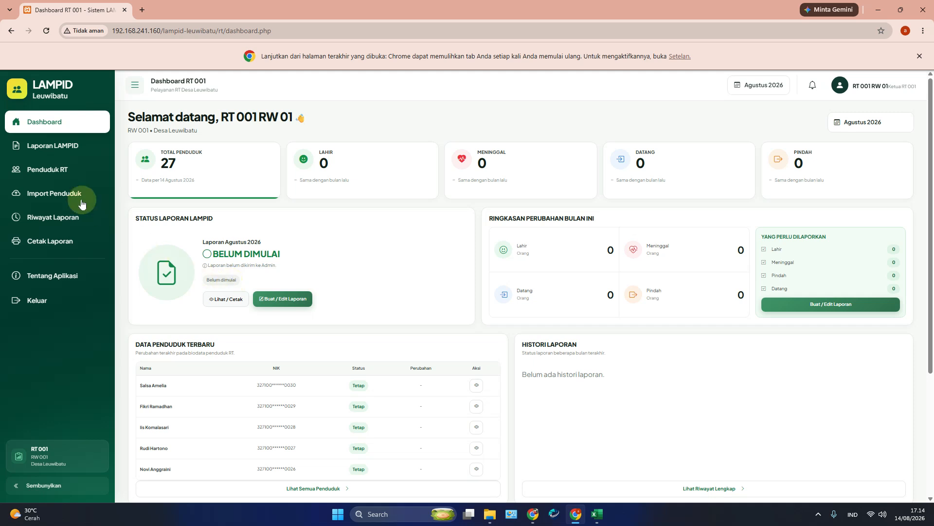
Step: Open the Agustus 2026 Laporan LAMPID form and select the Penduduk Awal Laki-laki field
click(56, 146)
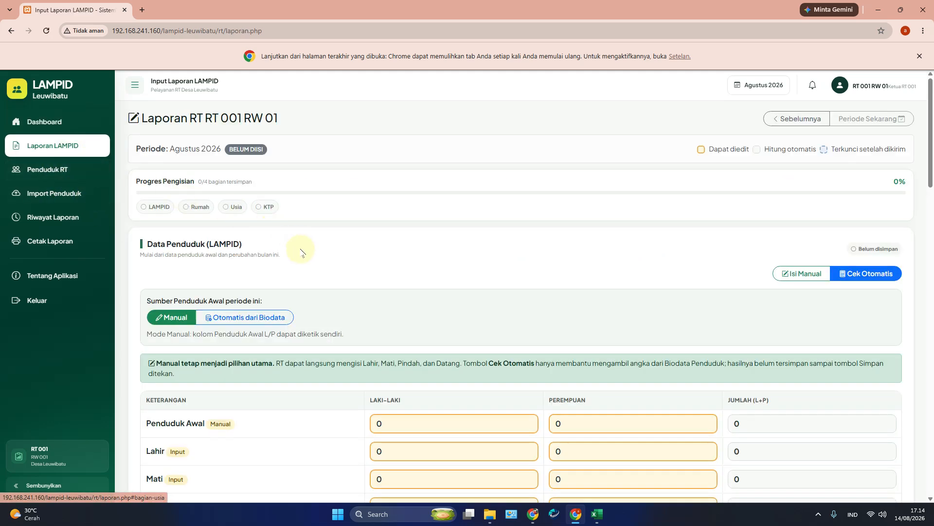
scroll(314, 272, down, 7)
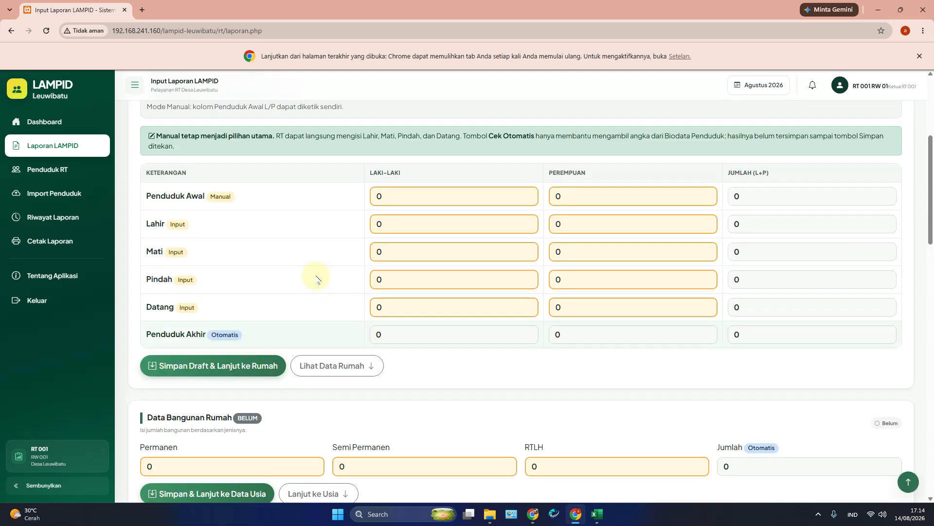
scroll(473, 293, up, 7)
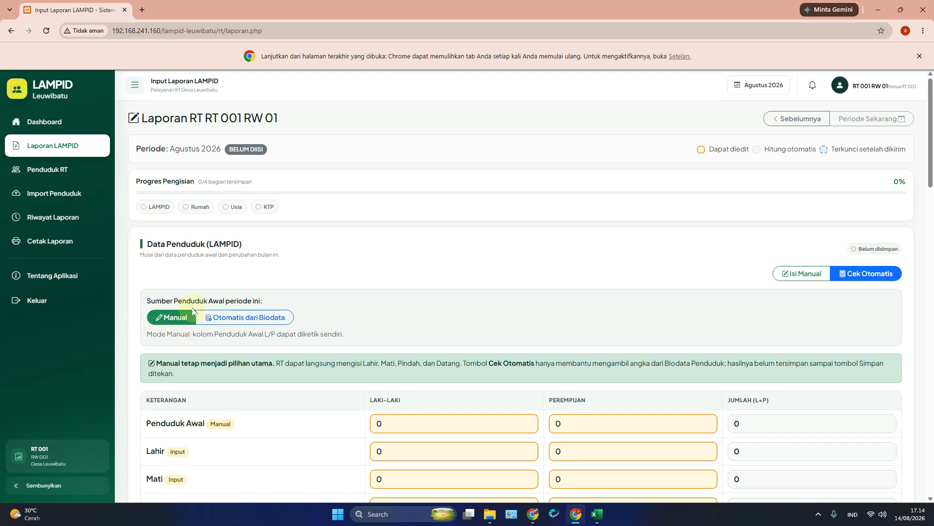
scroll(428, 416, down, 2)
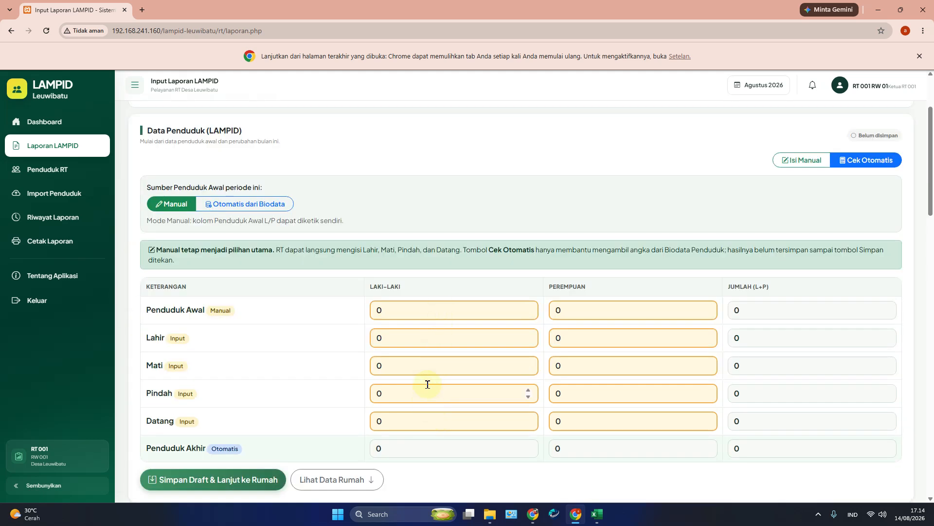
click(411, 306)
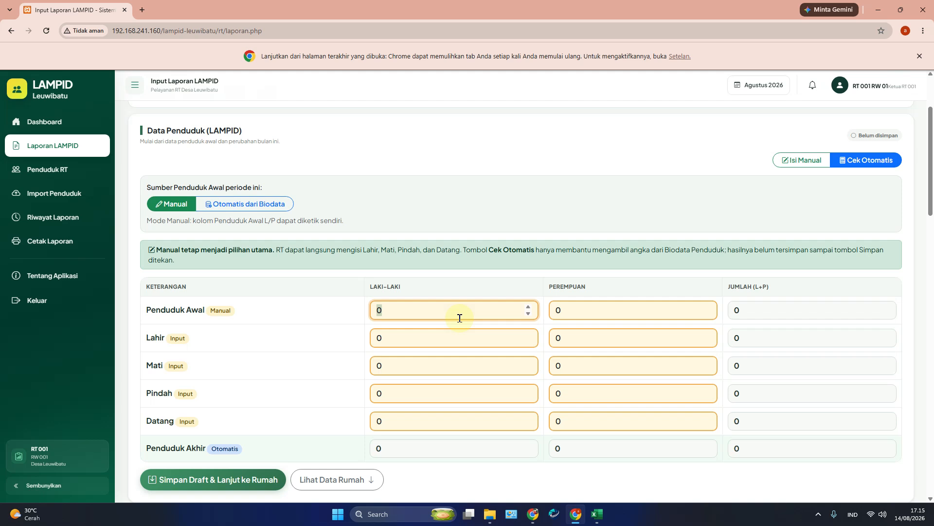
Step: Enter a starting population of 100 male and 100 female, births of 5/5, and 1 male death
text(100)
key(Tab)
text(100)
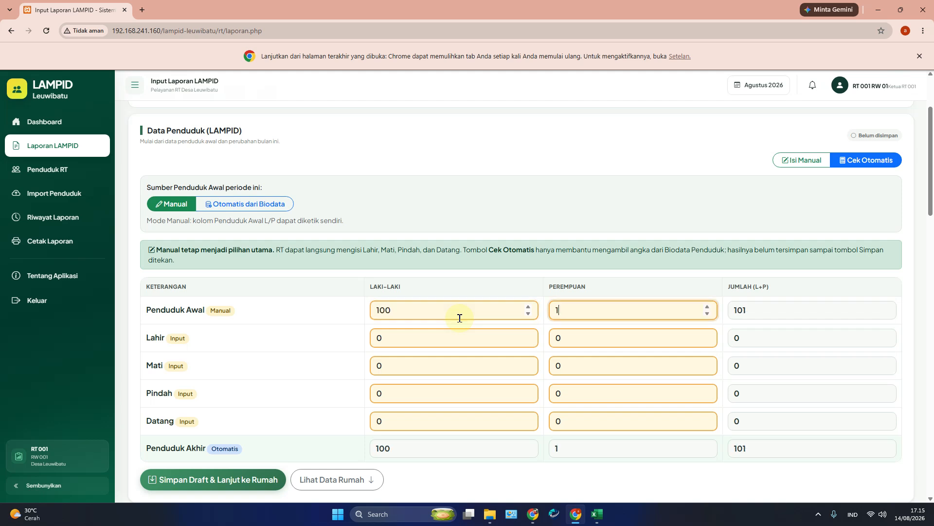
key(Tab)
key(Tab)
text(5)
key(Tab)
text(5)
key(Tab)
key(Tab)
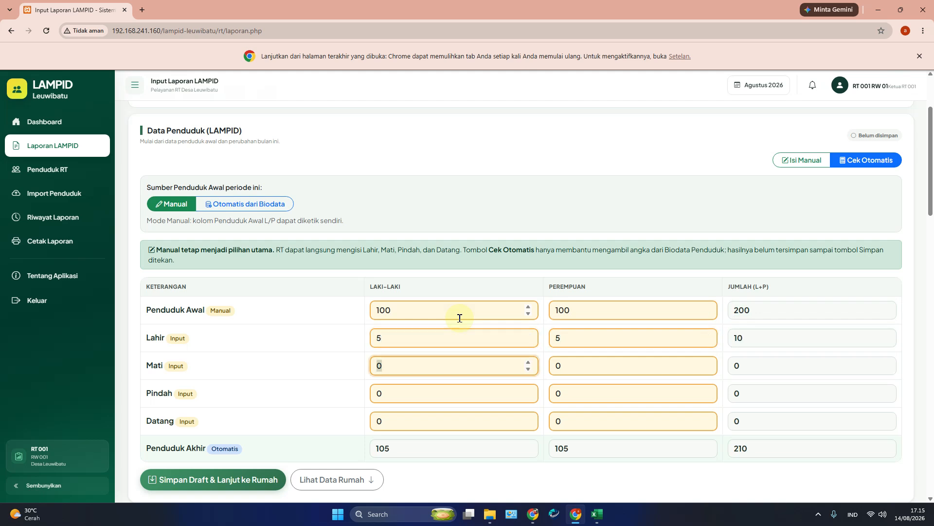
text(1)
key(Tab)
key(Tab)
key(Tab)
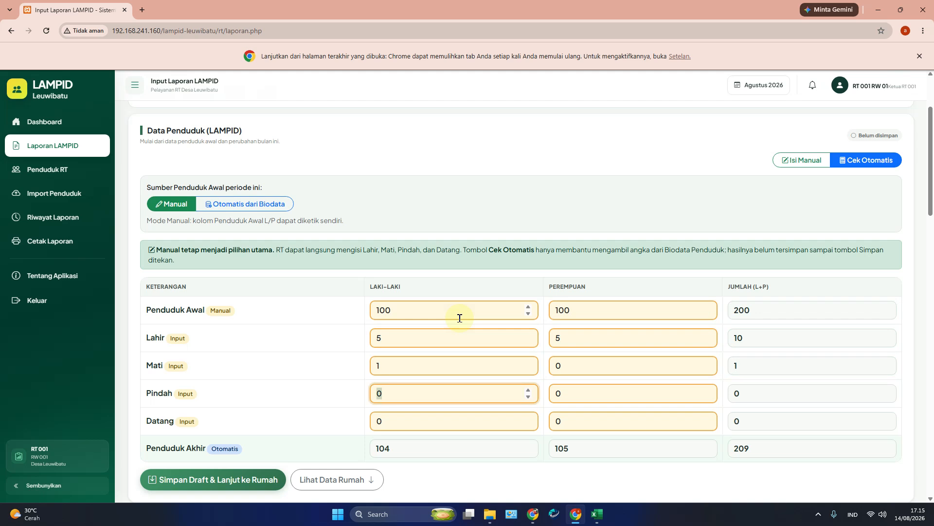
Step: Enter Pindah 4/5 and Datang 50/50, then save the draft and continue to house data
text(4)
key(Tab)
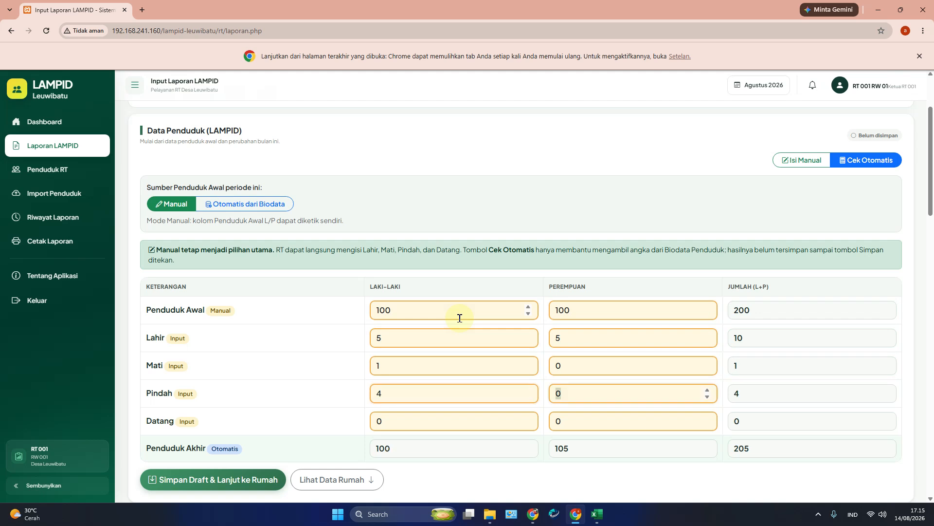
text(5)
key(Tab)
key(Tab)
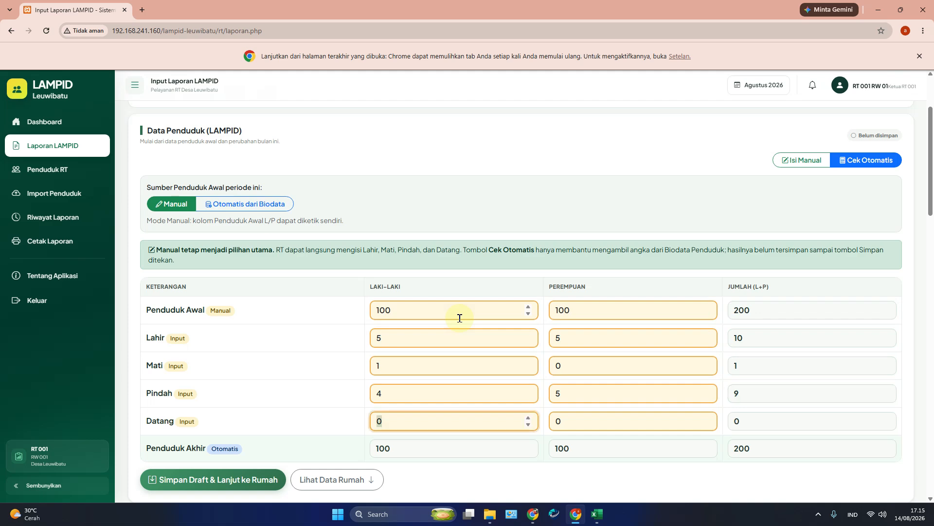
text(50)
key(Tab)
text(50)
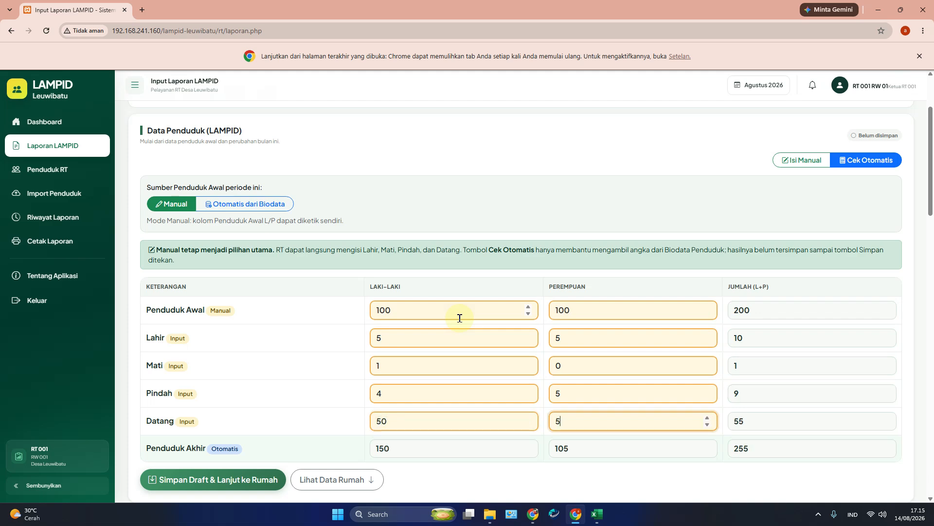
key(Tab)
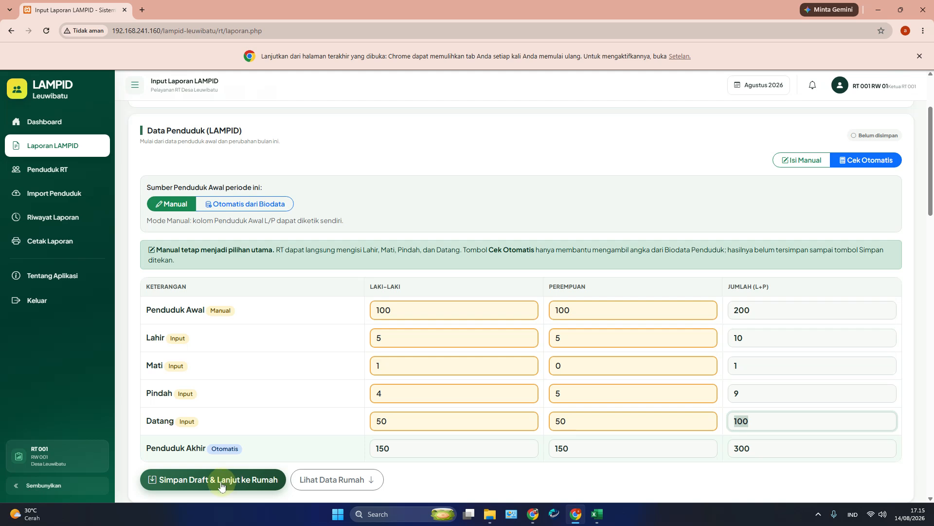
click(266, 484)
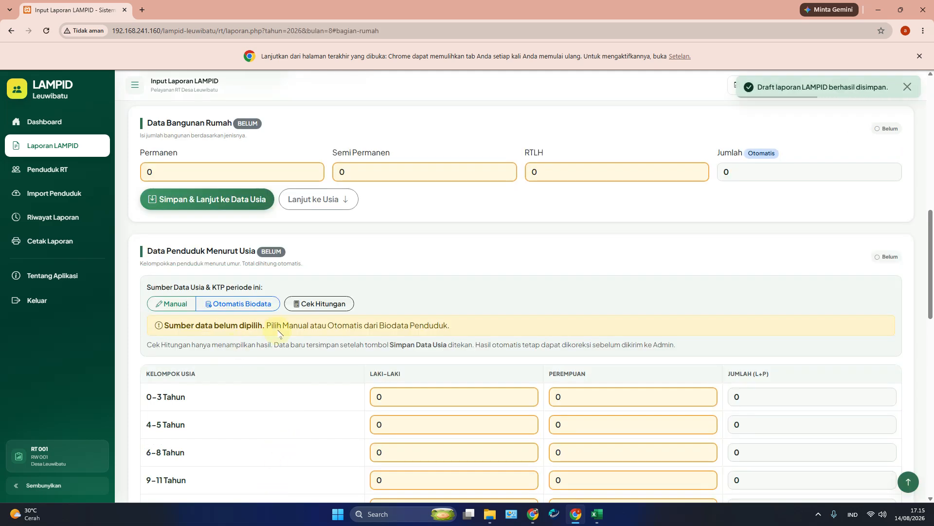
Step: Enter Permanen 5, Semi Permanen 10 and RTLH 10 houses, then save and continue to age data
scroll(281, 333, down, 5)
scroll(282, 331, up, 12)
scroll(307, 299, down, 7)
scroll(302, 314, up, 3)
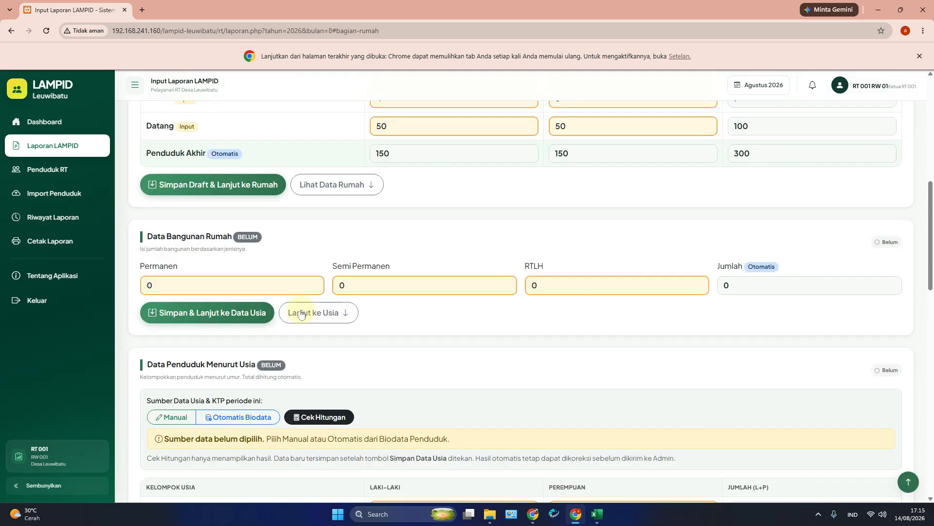
click(252, 284)
text(5)
key(Tab)
text(10)
key(Tab)
text(10)
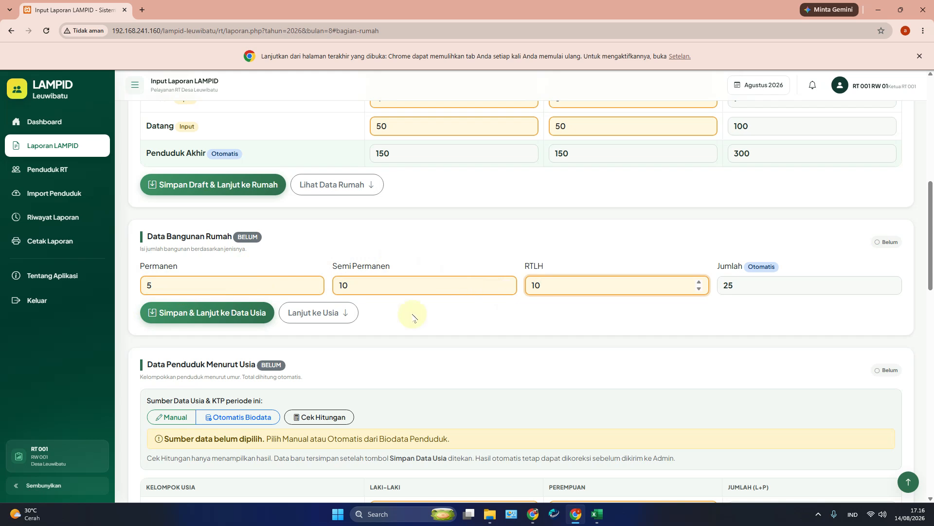
click(202, 312)
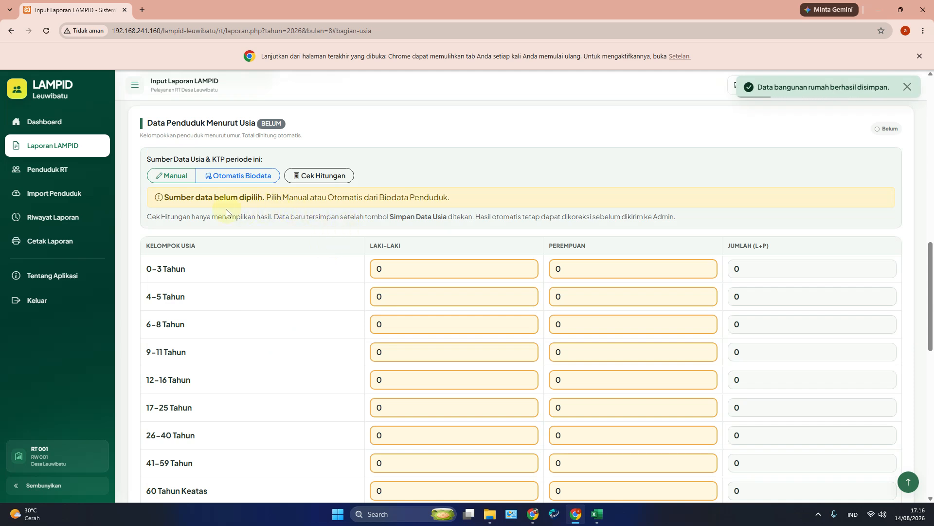
Step: Check the male and female Penduduk Akhir figures against the female age total
scroll(397, 287, down, 2)
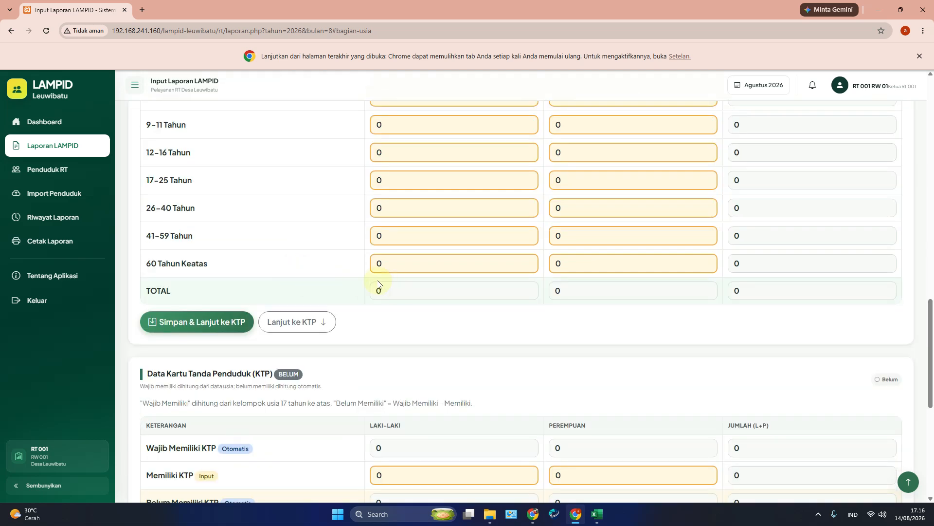
scroll(410, 288, up, 10)
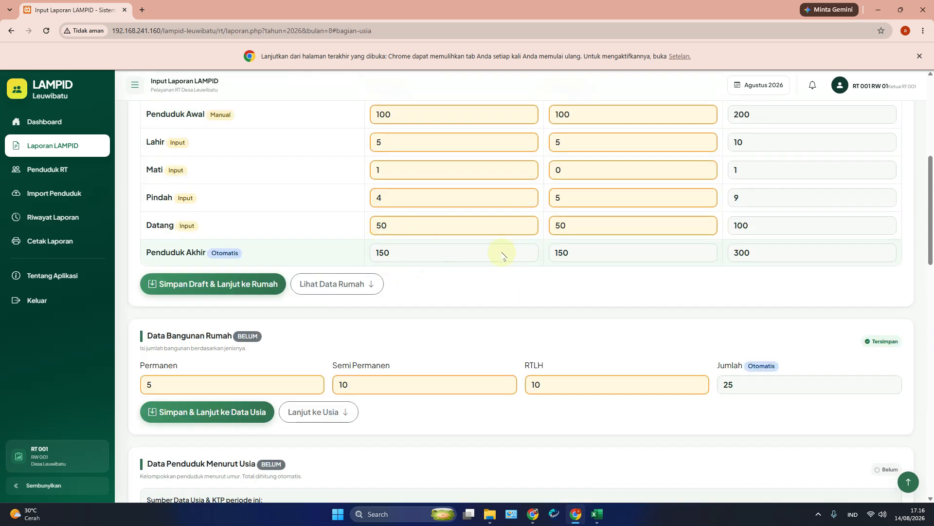
click(405, 252)
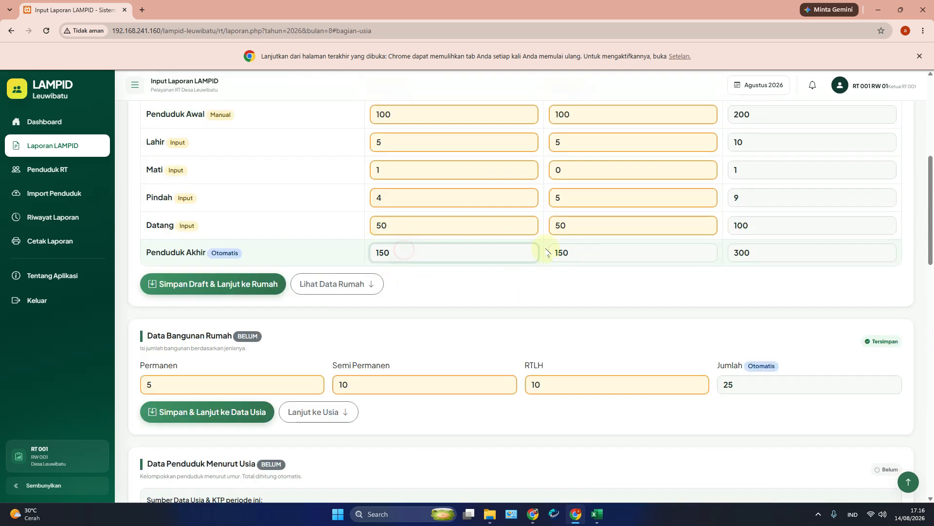
click(575, 255)
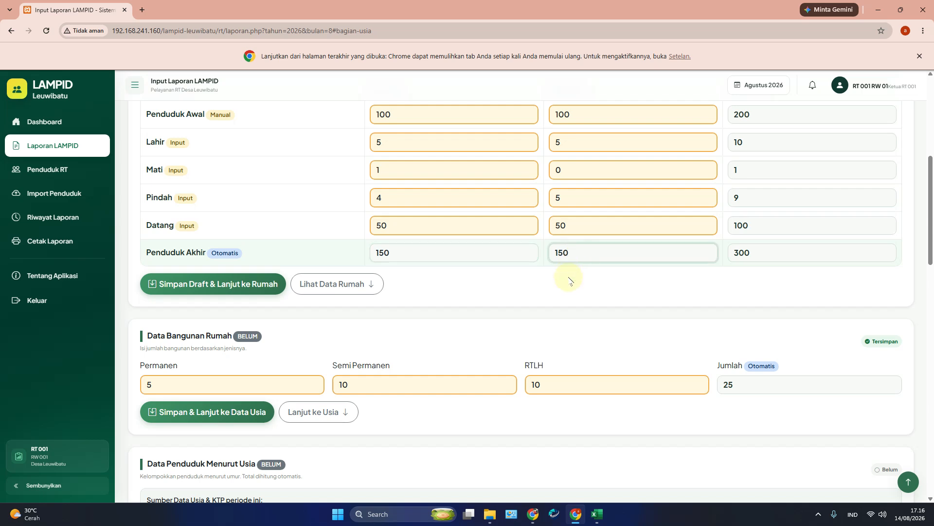
scroll(568, 275, down, 8)
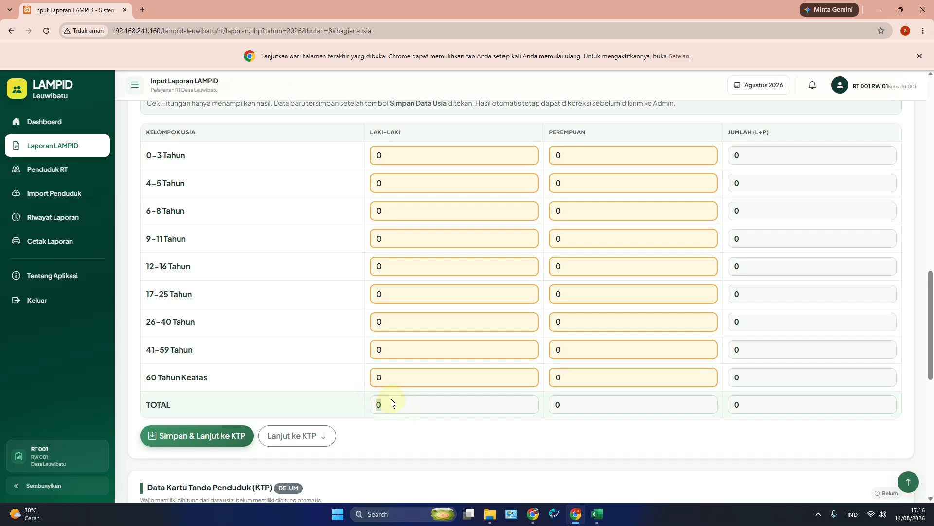
drag(589, 413, 527, 408)
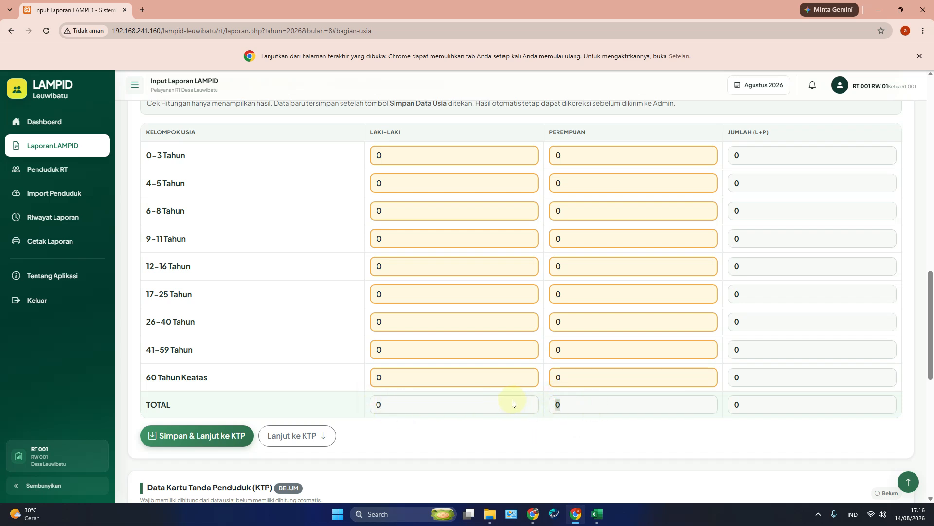
Step: Fill the 0–3 Tahun row with 10/10 and the 9–11 Tahun row with 50/50
click(423, 164)
text(10)
key(Tab)
text(10)
key(Tab)
click(407, 323)
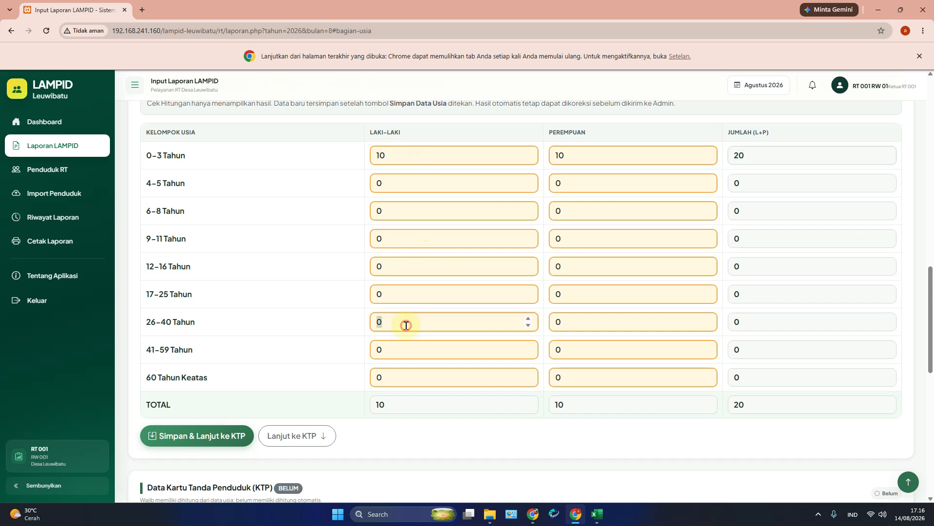
click(409, 296)
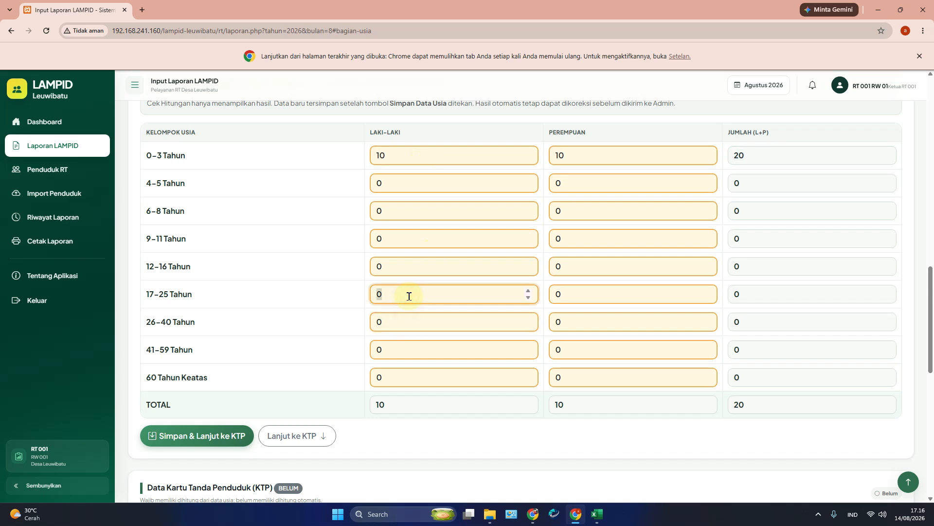
click(410, 229)
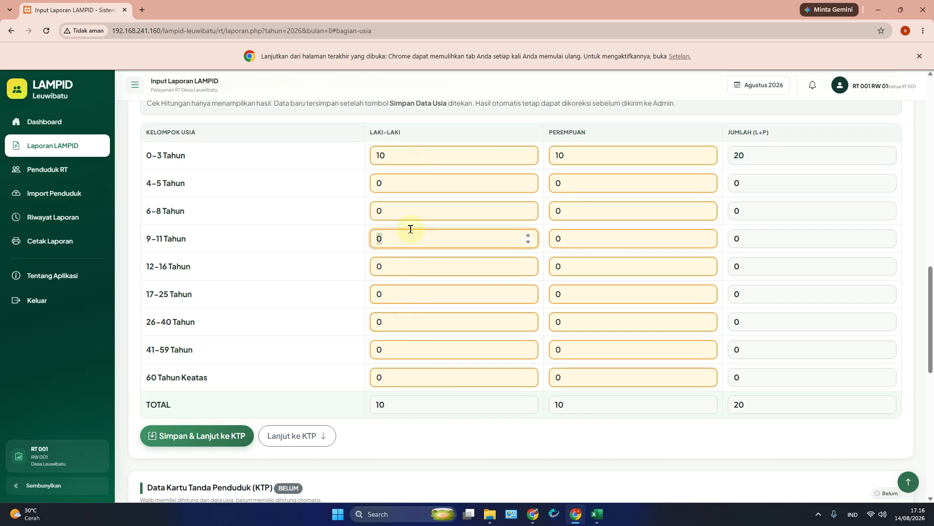
text(50)
key(Tab)
text(50)
key(Tab)
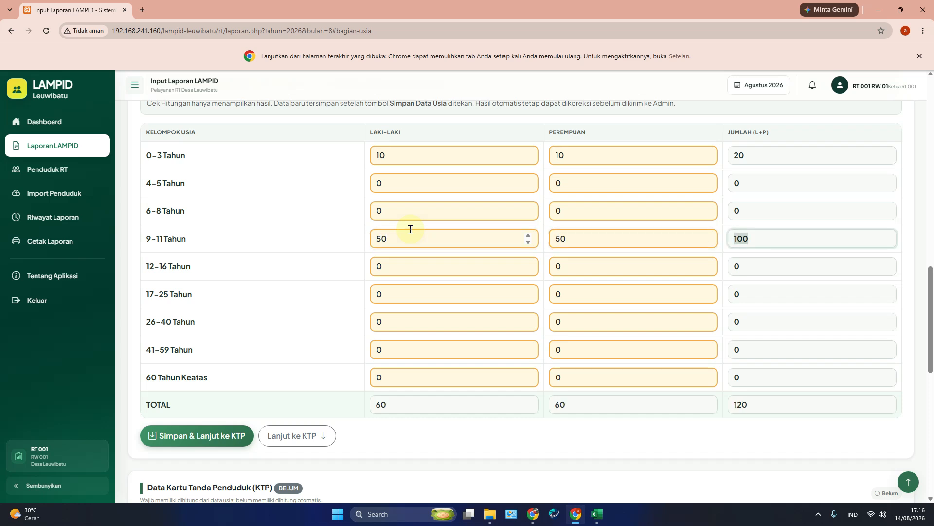
Step: Fill the 17–25 Tahun row with 90/90 and save, continuing to KTP
click(407, 298)
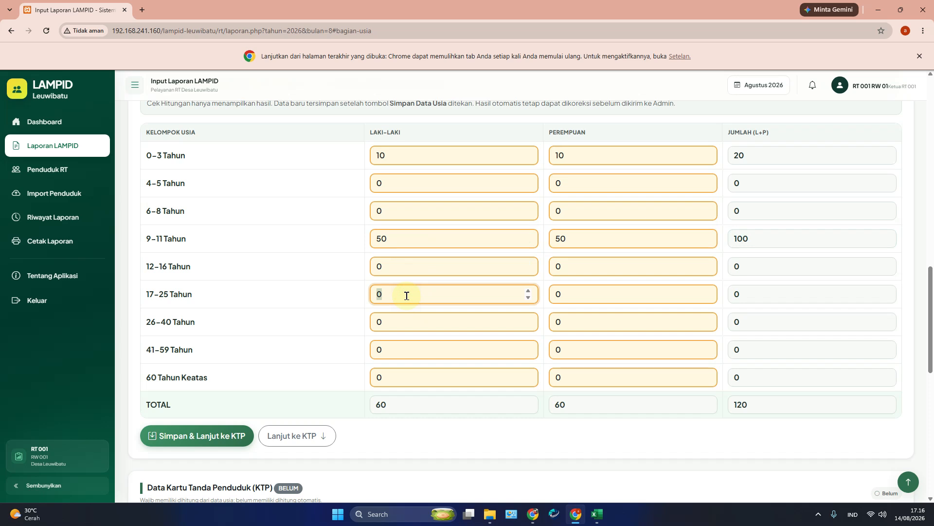
text(90)
key(Tab)
text(90)
key(Tab)
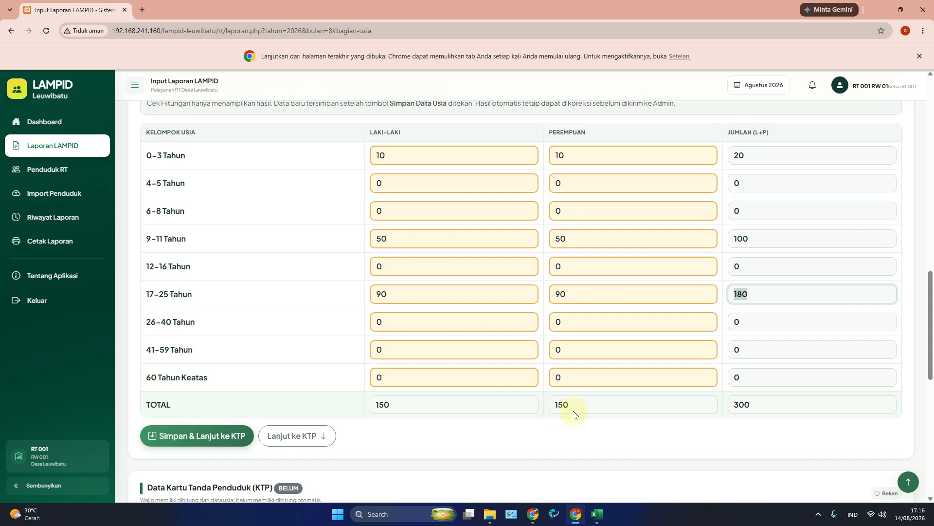
scroll(458, 306, up, 10)
scroll(457, 305, up, 4)
scroll(407, 365, down, 2)
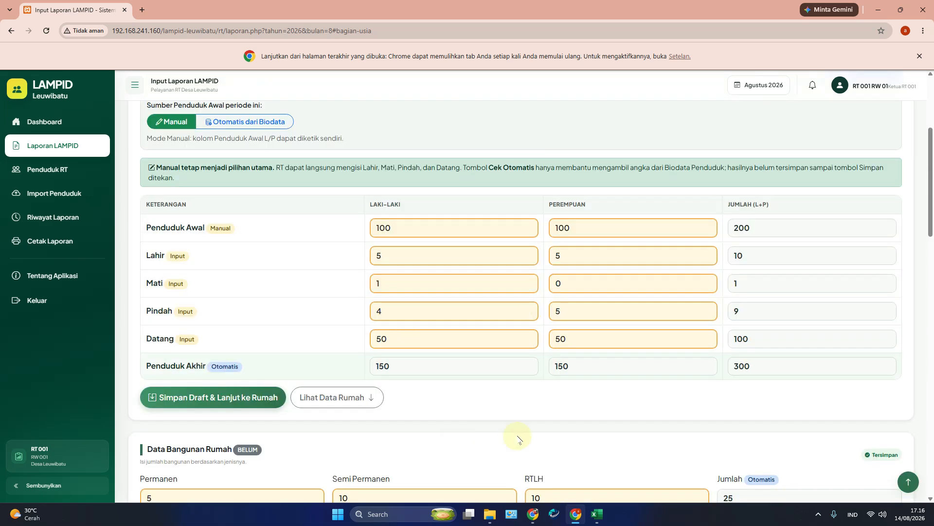
scroll(508, 370, down, 10)
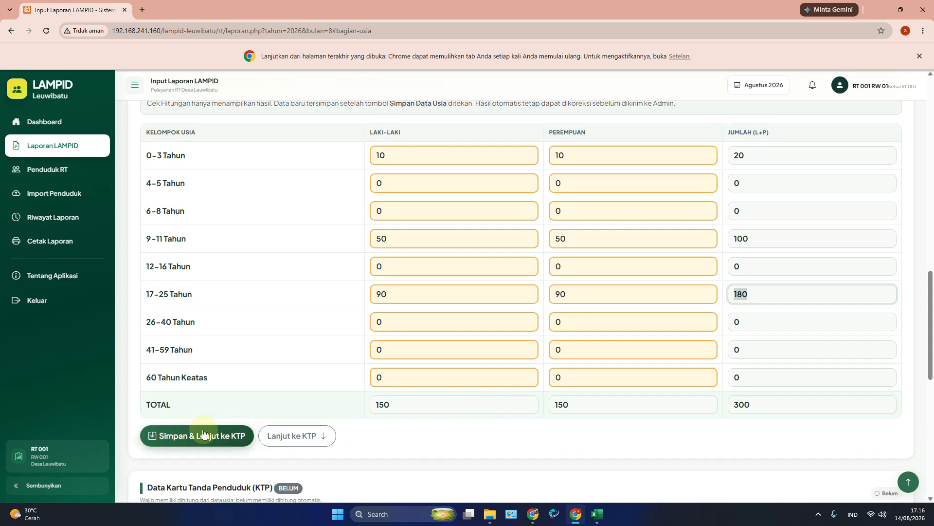
click(204, 434)
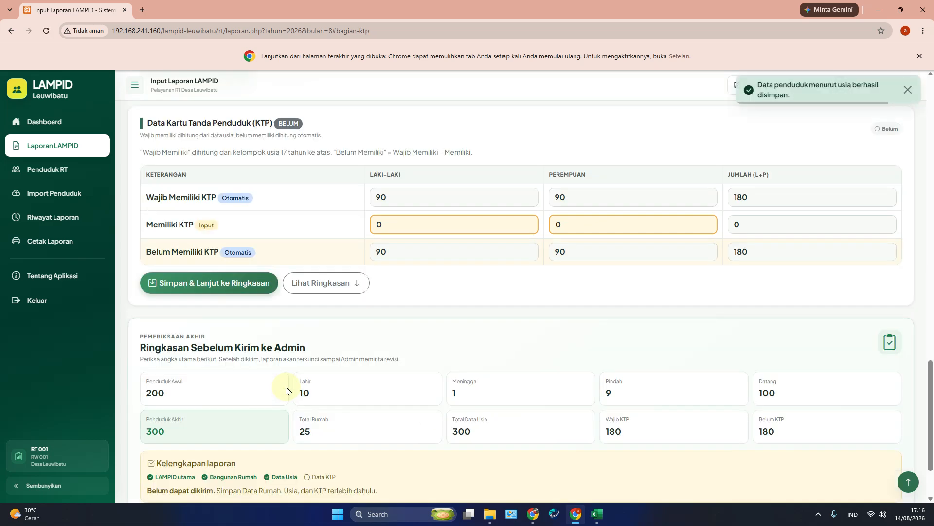
Step: Check the male age total of 150 and the 90 males and 90 females required to hold KTP
scroll(287, 390, up, 9)
scroll(286, 392, down, 5)
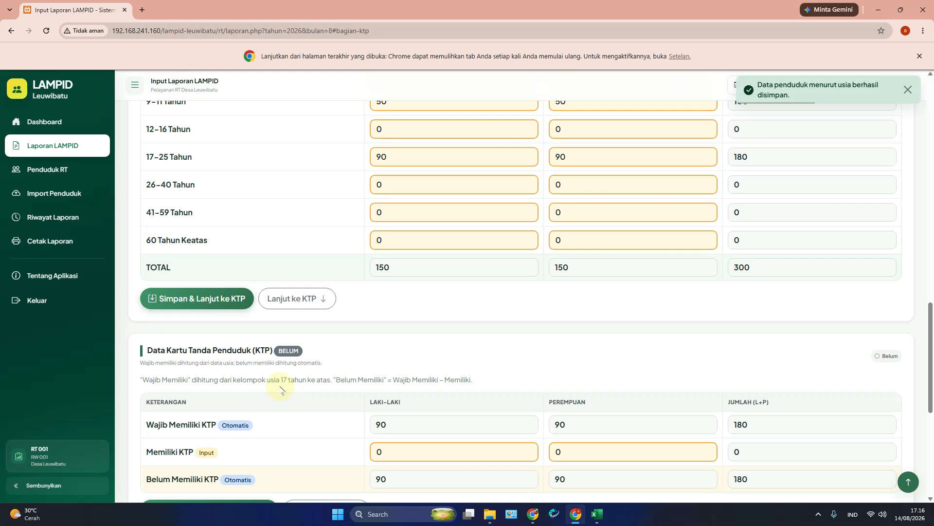
scroll(321, 399, down, 2)
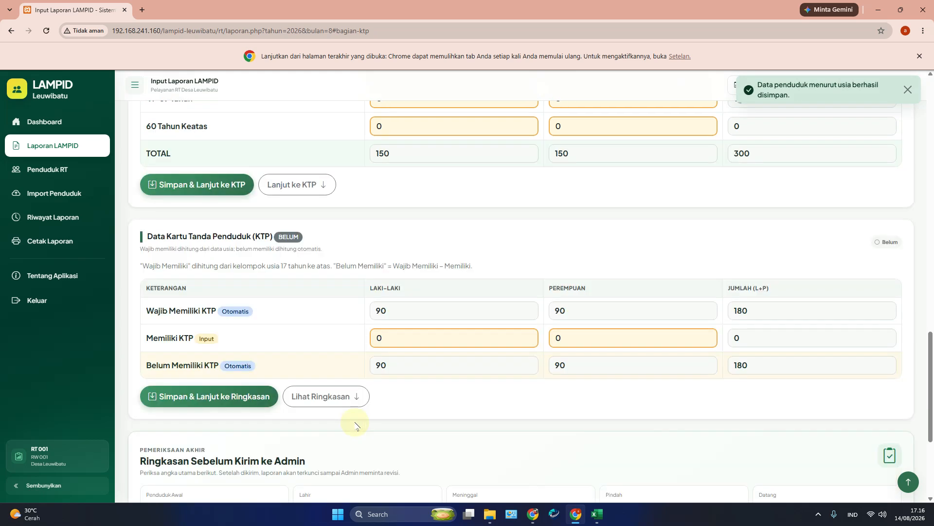
double_click(382, 153)
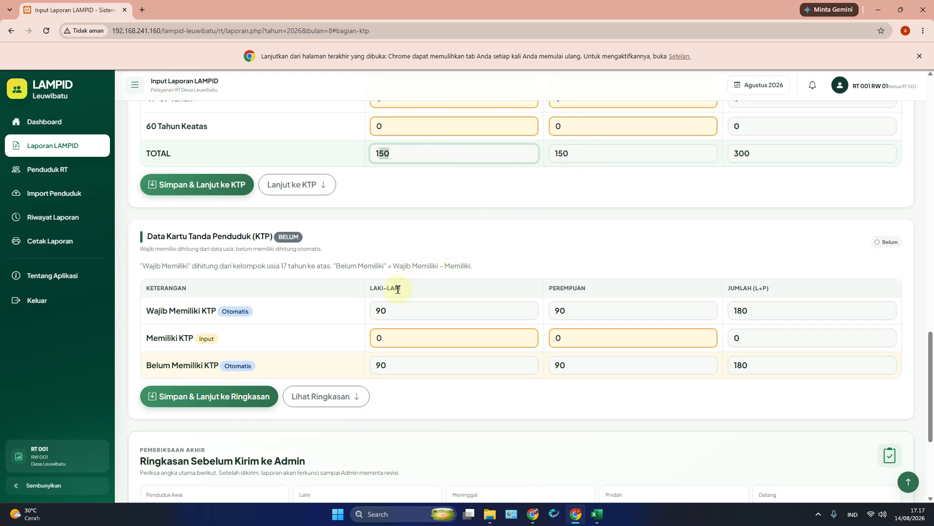
double_click(380, 312)
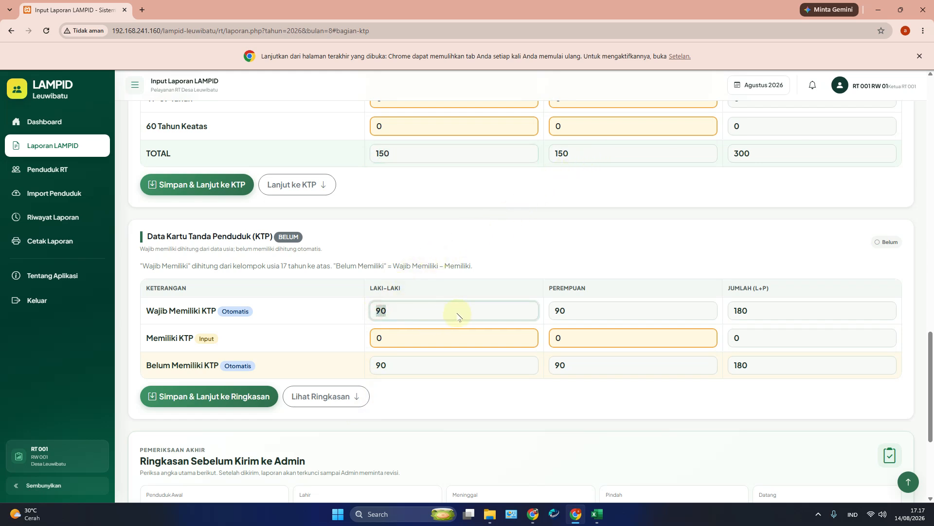
double_click(556, 310)
click(588, 314)
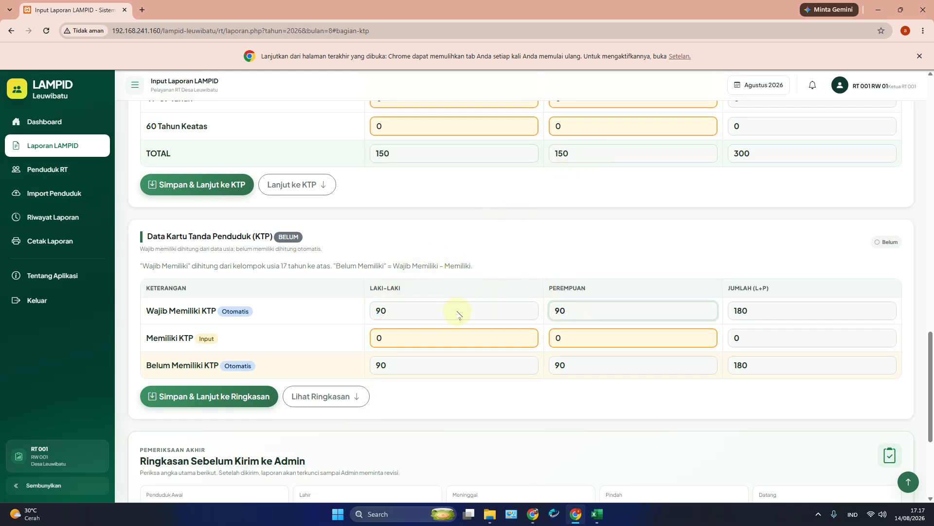
Step: Highlight the 17–25 to 41–59 age-group rows in the age table
scroll(333, 305, up, 5)
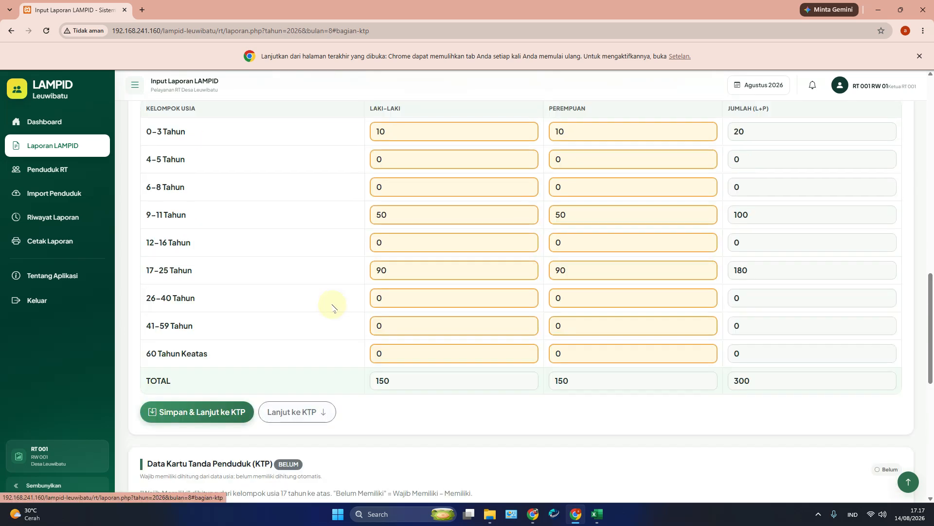
drag(148, 273, 227, 360)
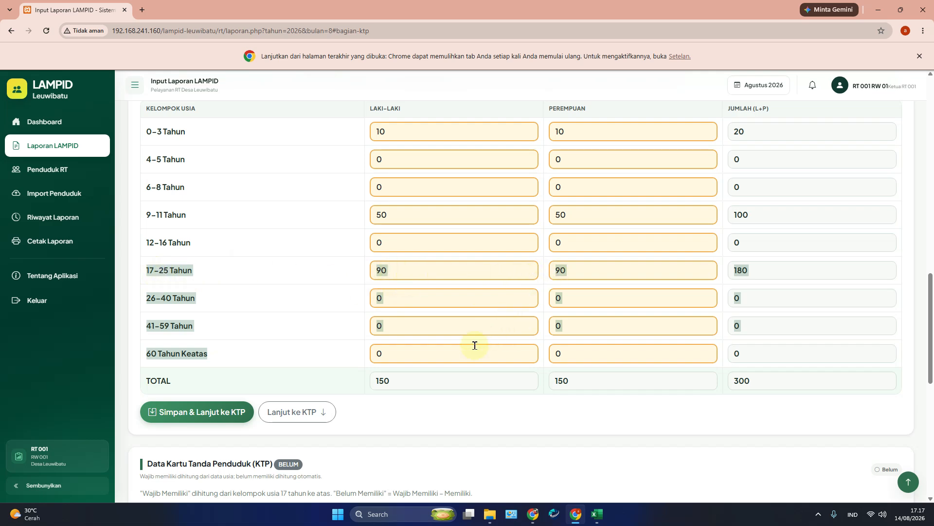
scroll(450, 353, down, 6)
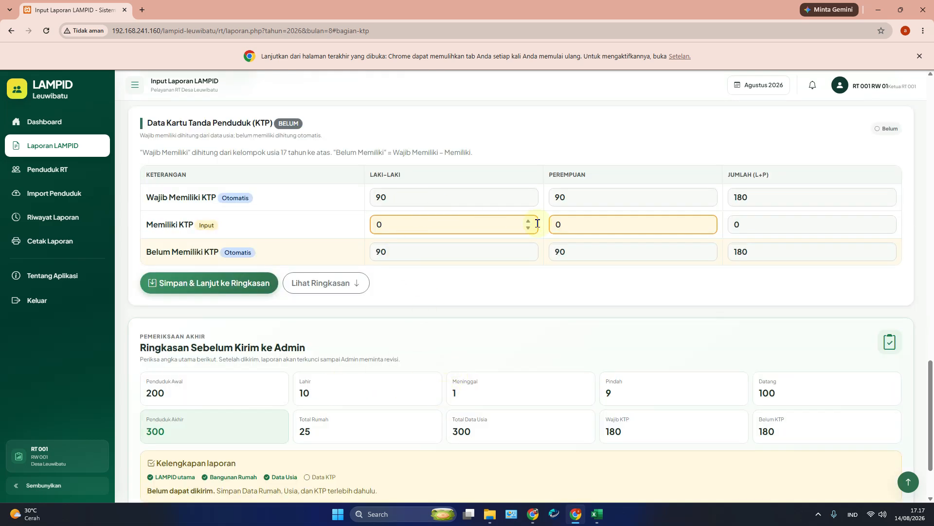
scroll(451, 242, up, 6)
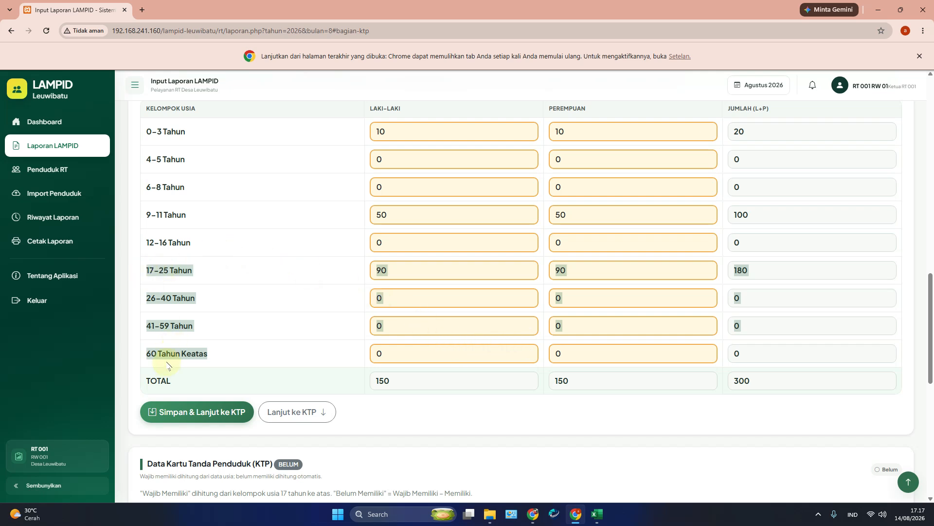
click(149, 274)
drag(139, 269, 225, 359)
scroll(225, 358, down, 8)
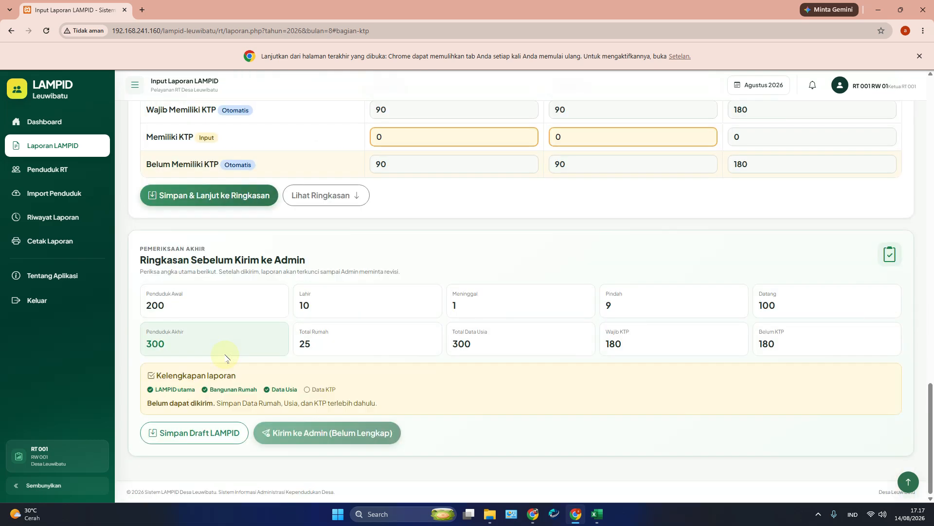
scroll(229, 355, up, 5)
click(383, 336)
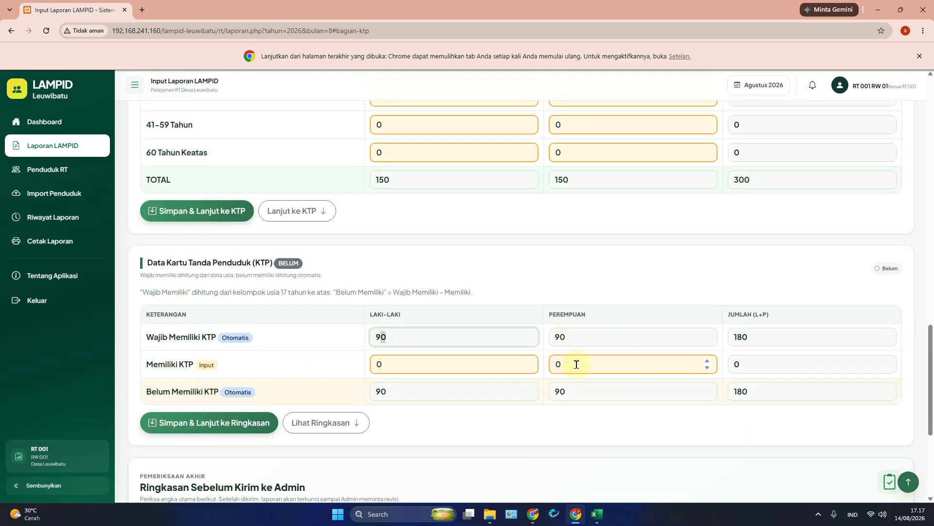
Step: Enter 80 male and 50 female KTP holders and save, continuing to the summary
double_click(484, 361)
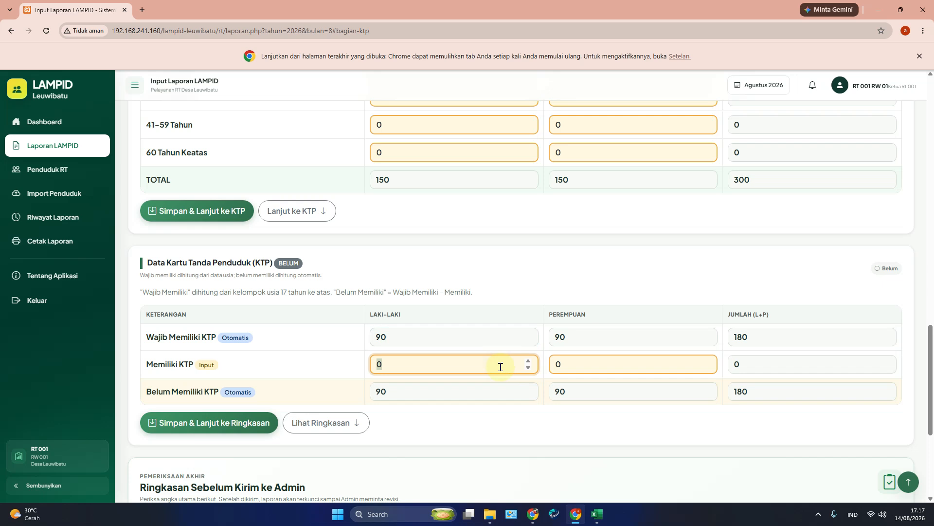
text(80)
double_click(569, 365)
text(50)
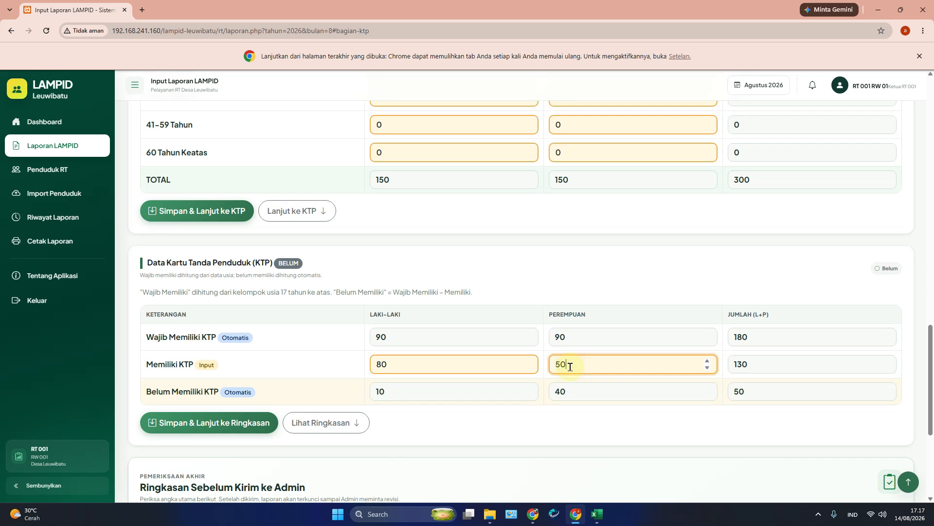
click(283, 359)
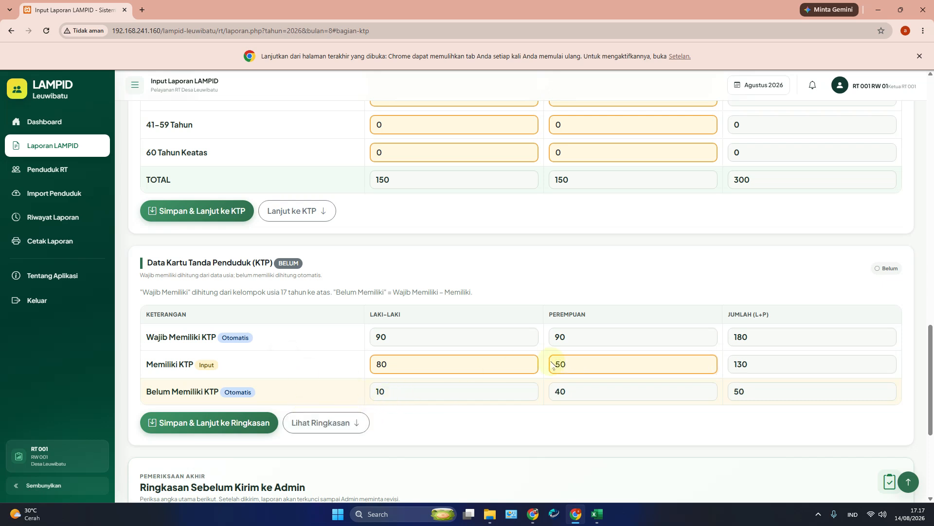
click(229, 428)
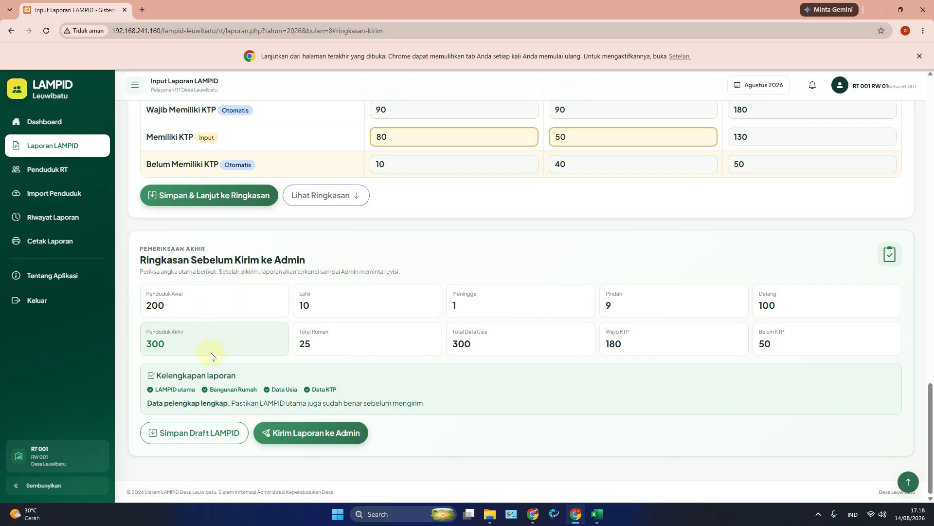
Step: Send and lock RT 001's August report to the admin, then switch to the admin's browser window
click(319, 438)
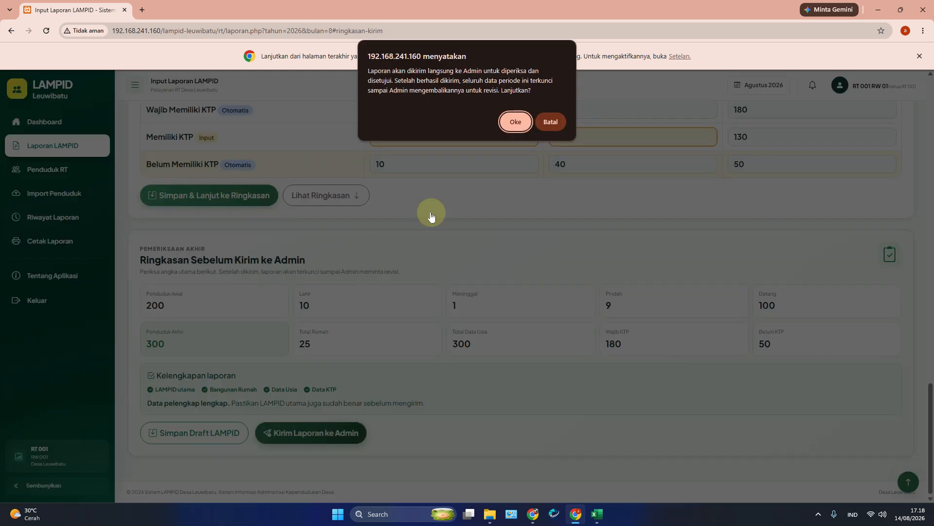
click(515, 121)
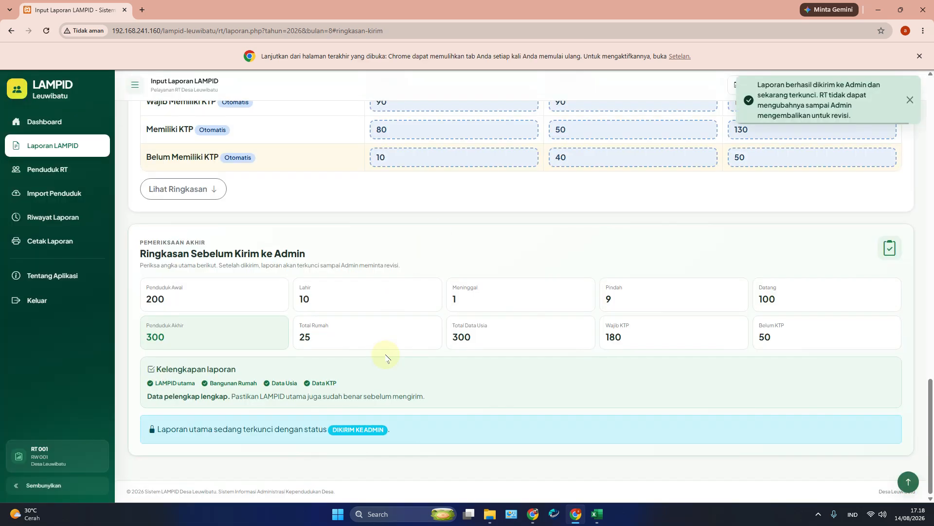
scroll(384, 356, up, 10)
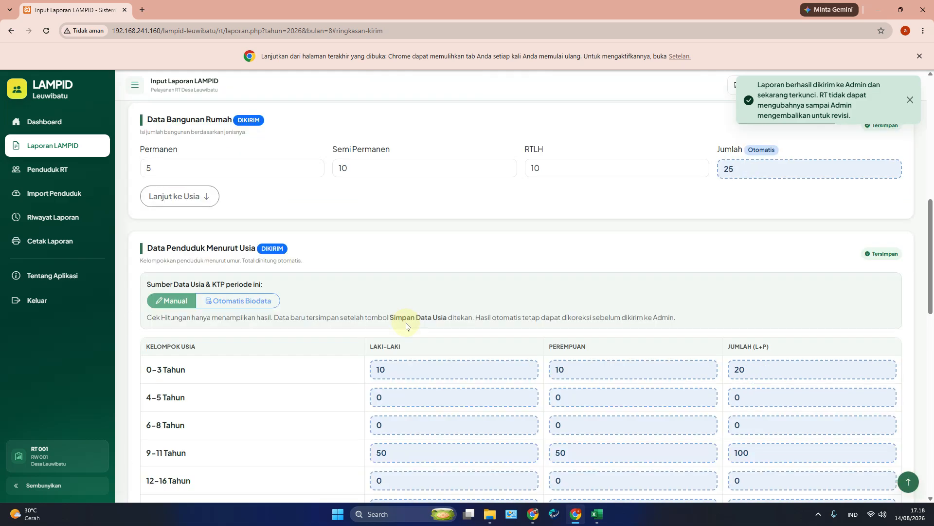
scroll(413, 374, up, 20)
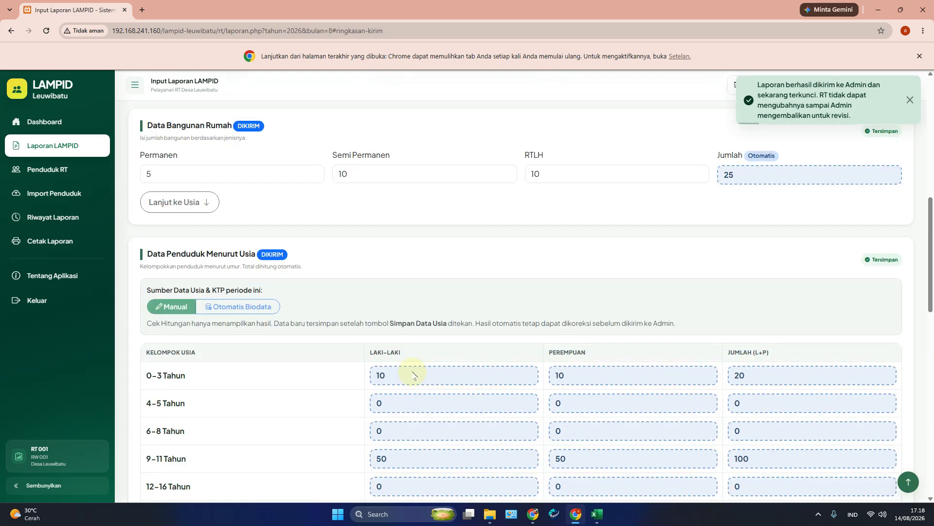
scroll(405, 360, down, 5)
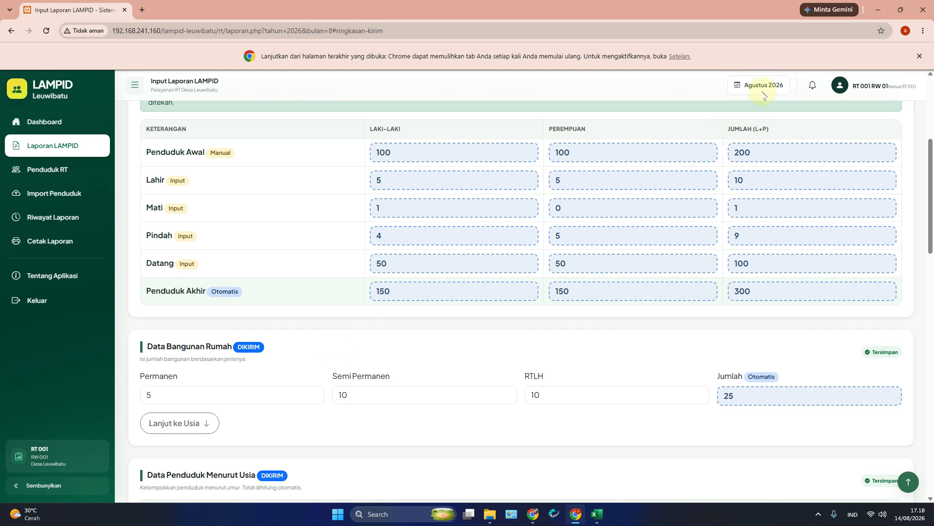
scroll(491, 390, down, 8)
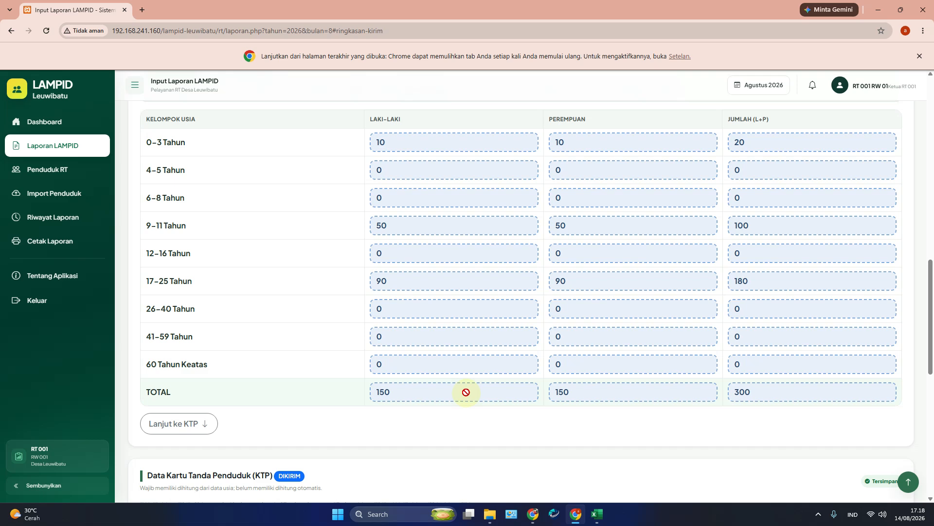
scroll(449, 395, down, 7)
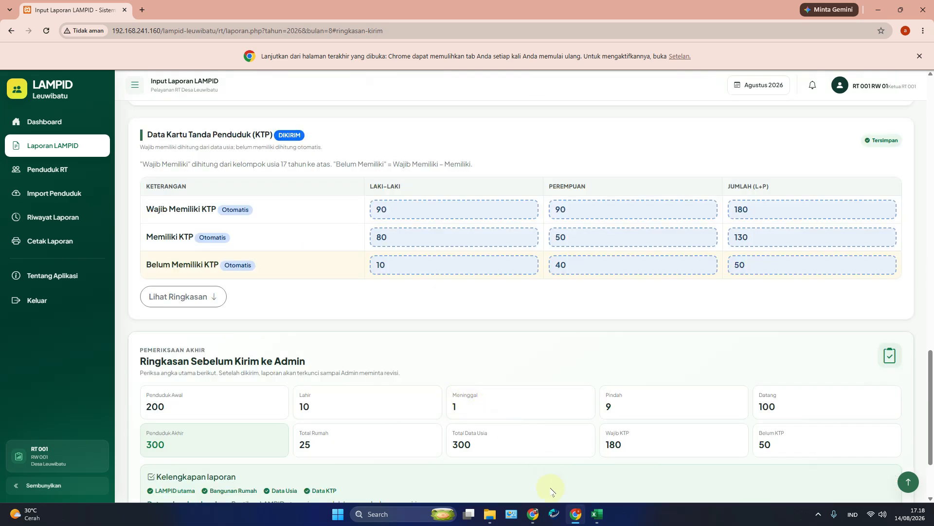
click(533, 514)
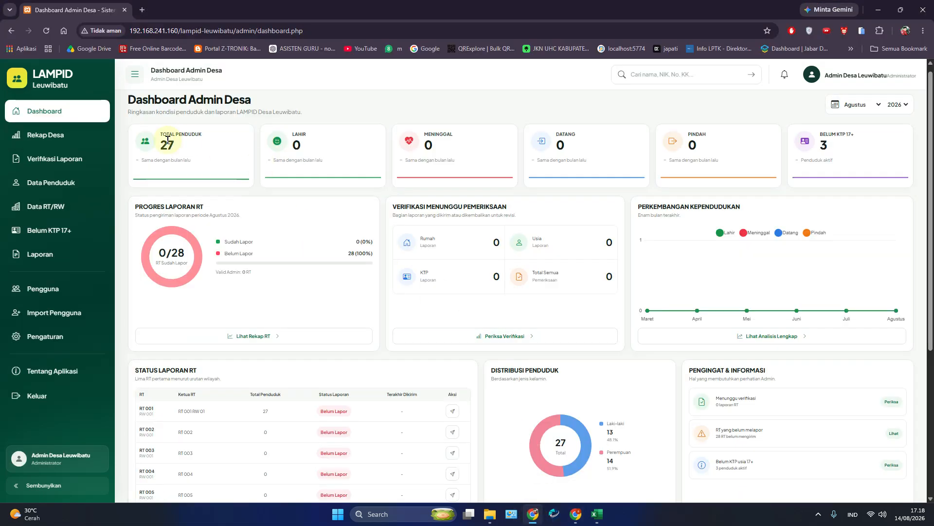
Step: Reload the admin dashboard and find RT 001's August report under Verifikasi Laporan
click(45, 32)
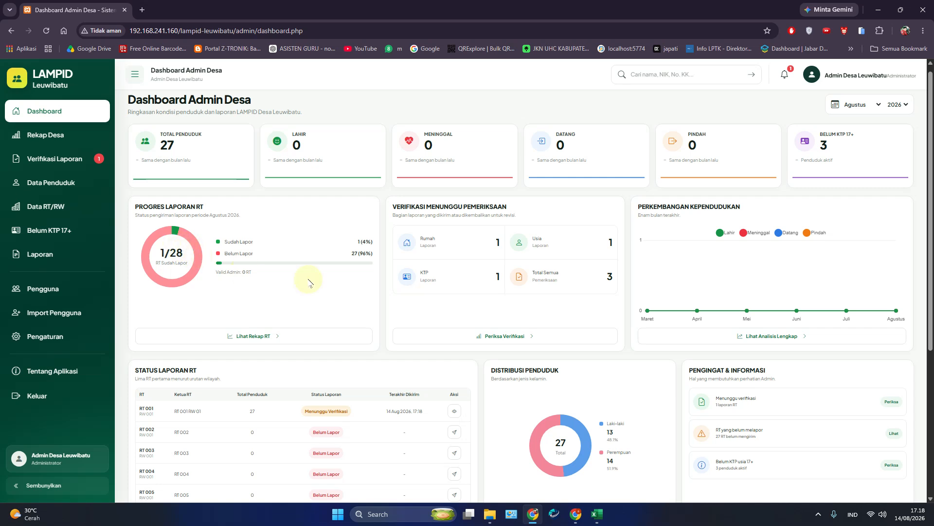
click(56, 159)
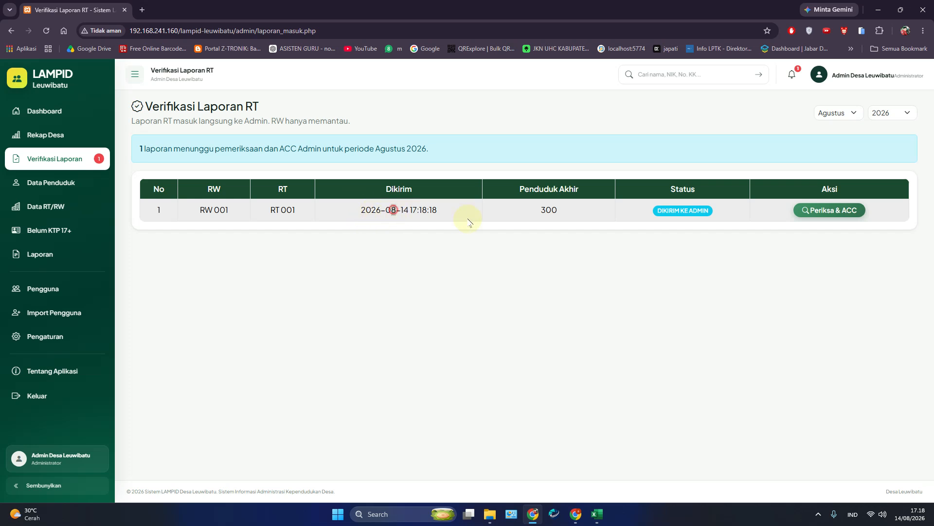
drag(391, 210, 532, 208)
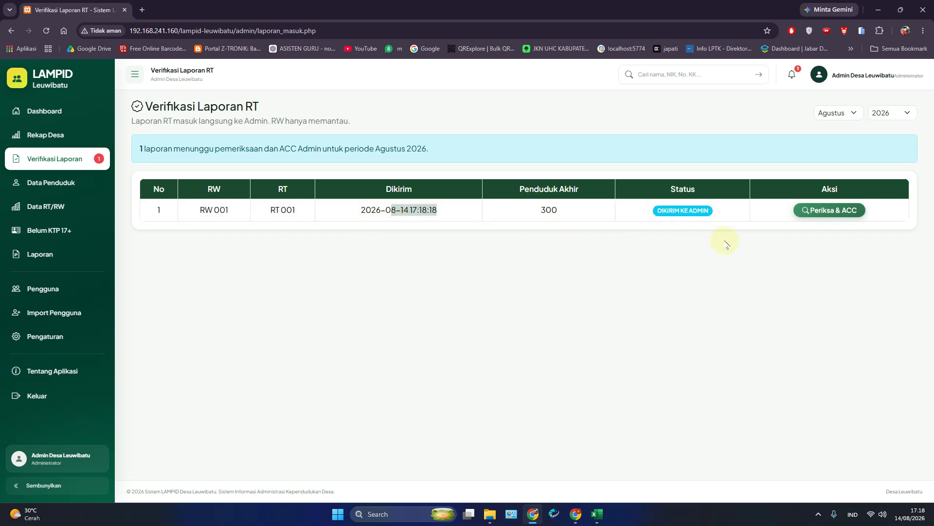
Step: Open RT 001's August report for checking and review its sections
click(823, 210)
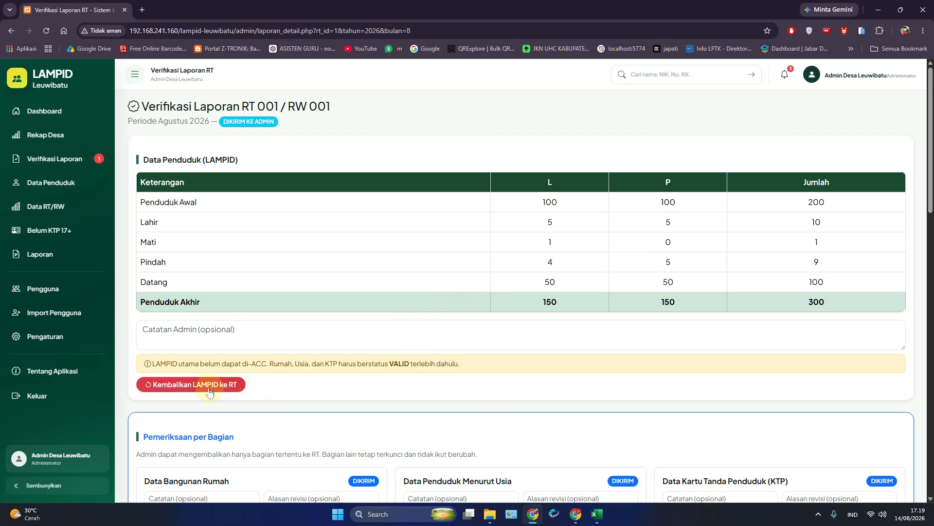
scroll(297, 332, down, 5)
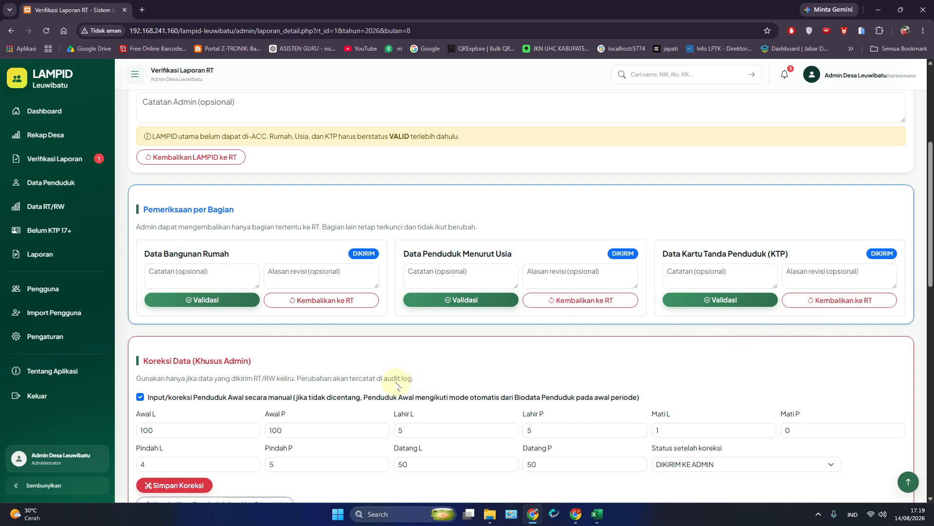
scroll(397, 384, up, 2)
scroll(398, 387, down, 9)
scroll(398, 388, down, 2)
scroll(398, 388, up, 12)
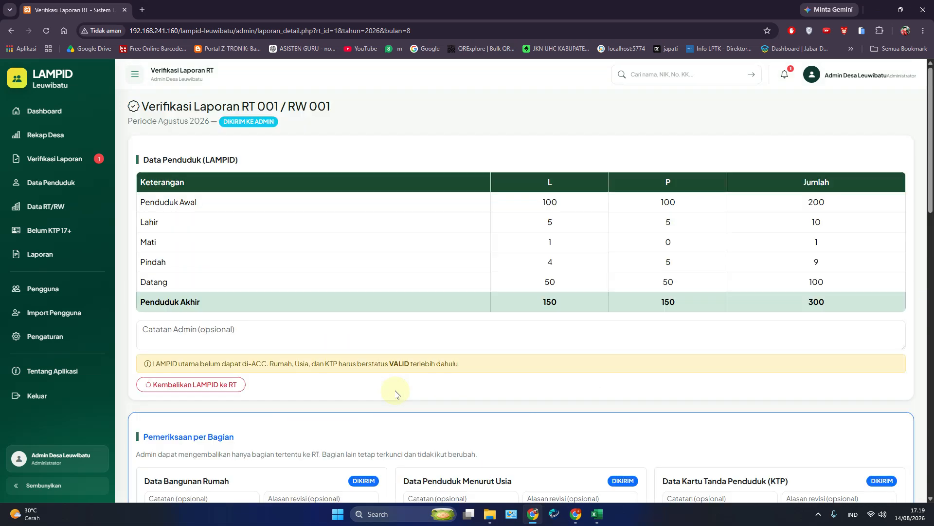
Step: Return the LAMPID report, its housing data and its KTP data to the RT for revision
click(185, 384)
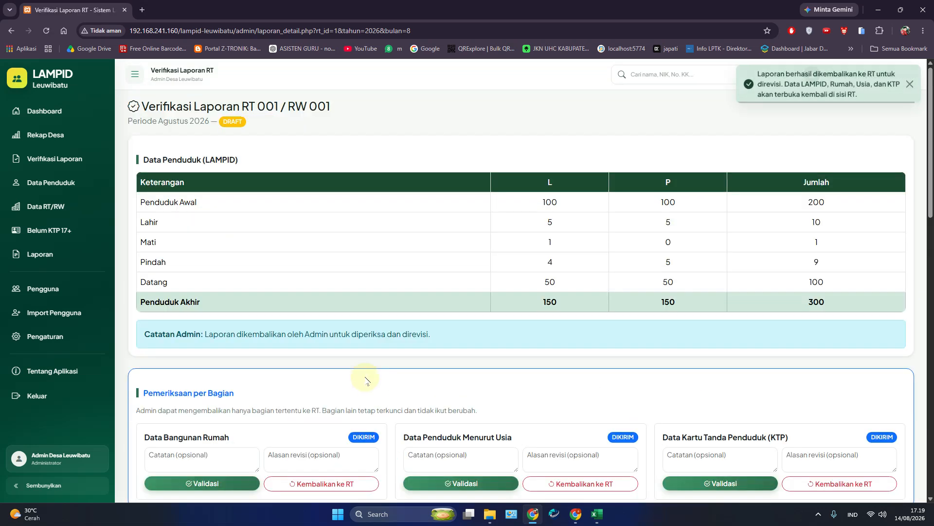
scroll(362, 374, down, 2)
click(344, 369)
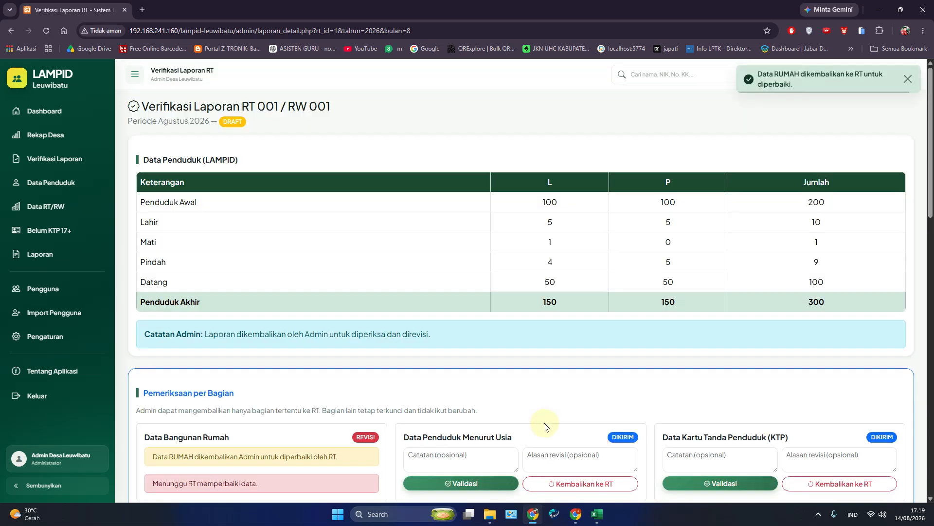
scroll(546, 425, down, 5)
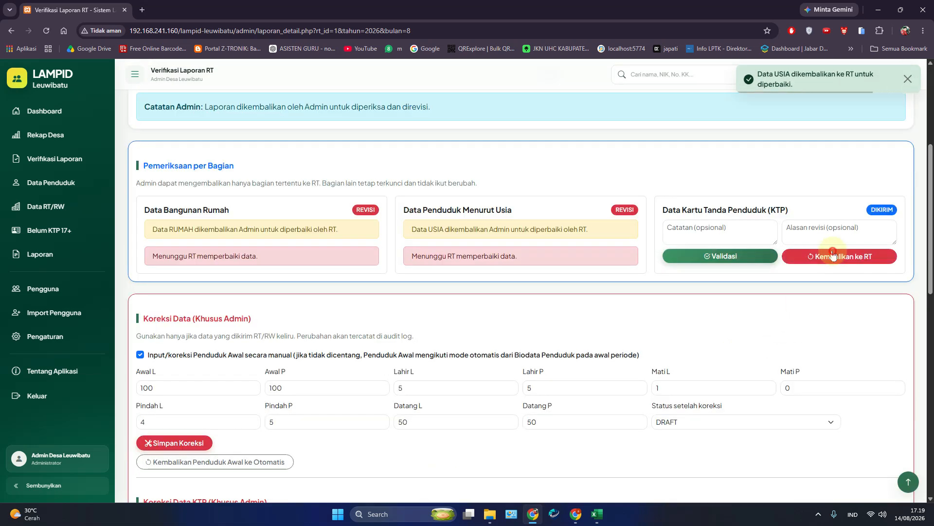
click(798, 256)
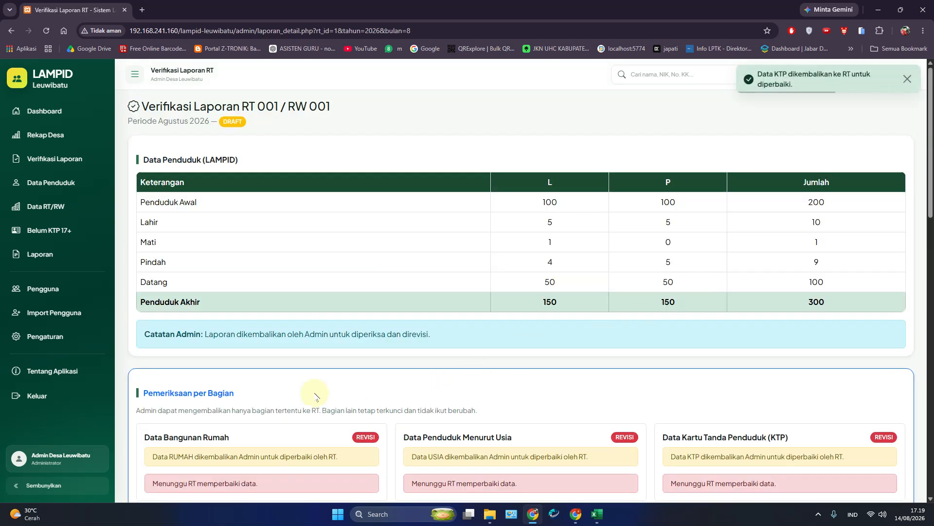
scroll(292, 389, down, 7)
Step: Reset the starting population to automatic after toggling manual entry
click(163, 245)
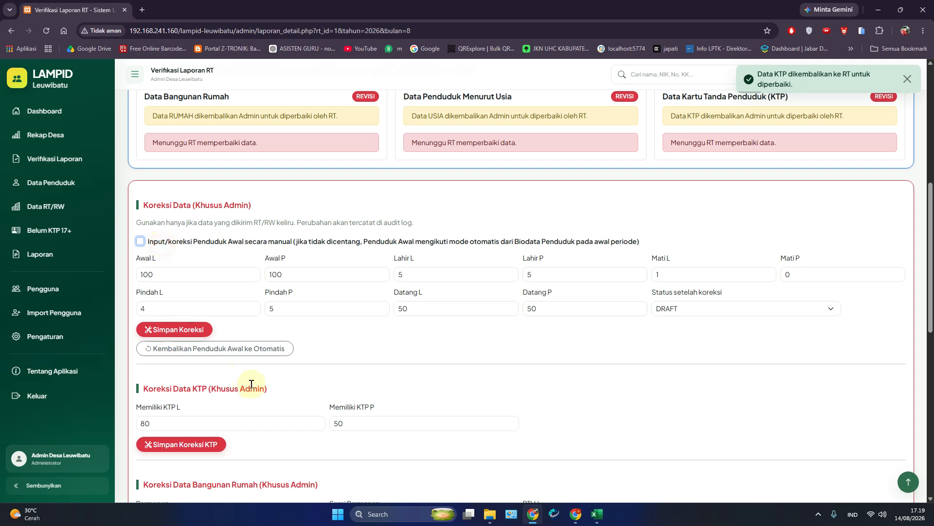
click(186, 244)
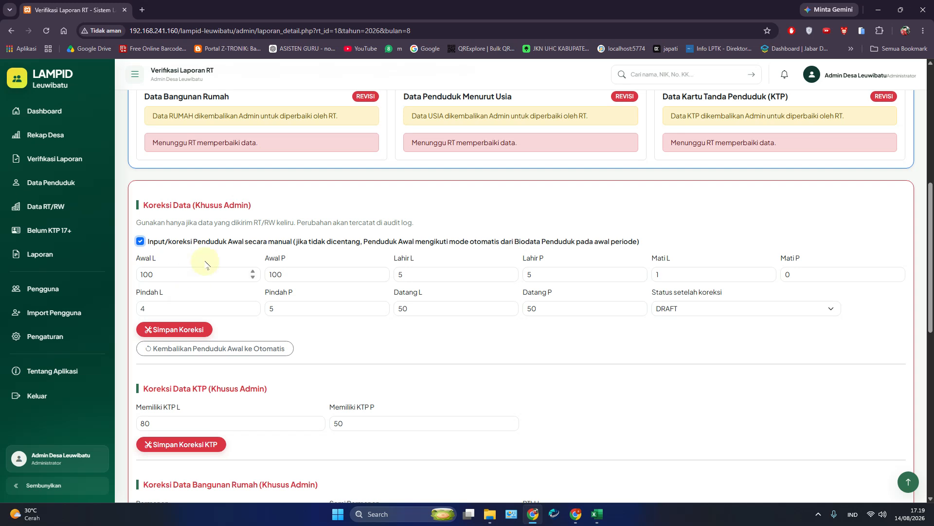
click(209, 351)
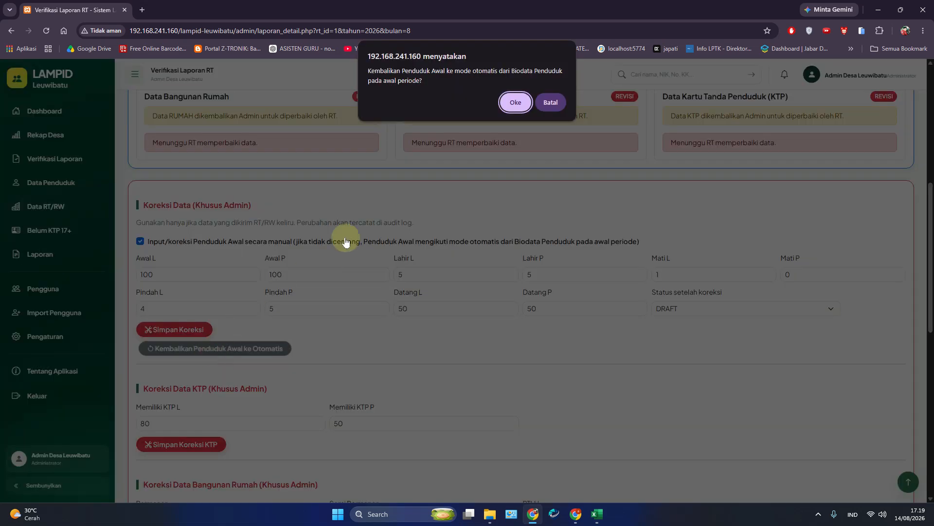
click(514, 101)
scroll(199, 370, down, 5)
scroll(199, 370, up, 5)
Step: Turn on manual starting-population entry, set male to 200, and zero the following correction fields
click(185, 242)
double_click(176, 278)
text(2)
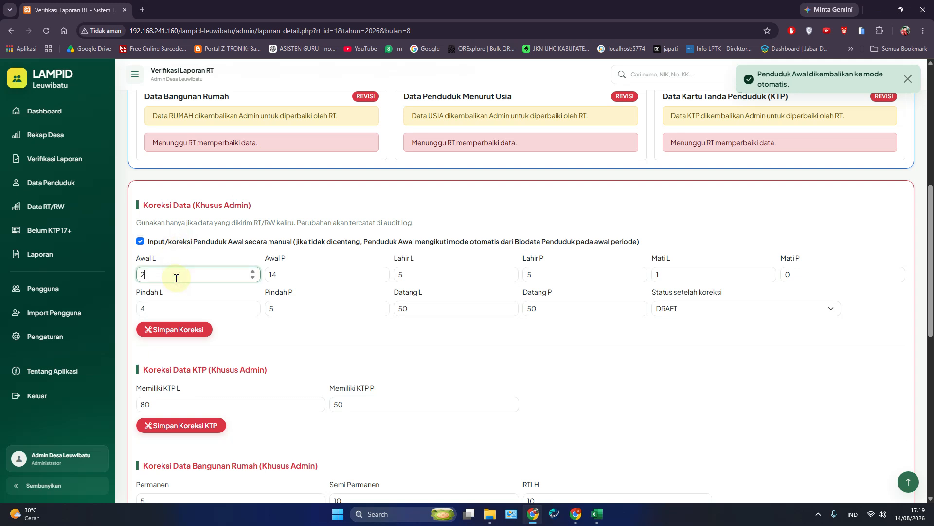
text(00)
key(Tab)
text(200)
key(Tab)
text(0)
key(Tab)
text(0)
key(Tab)
text(0)
key(Tab)
key(Tab)
text(0)
key(Tab)
text(0)
key(Tab)
text(0)
key(Tab)
text(0)
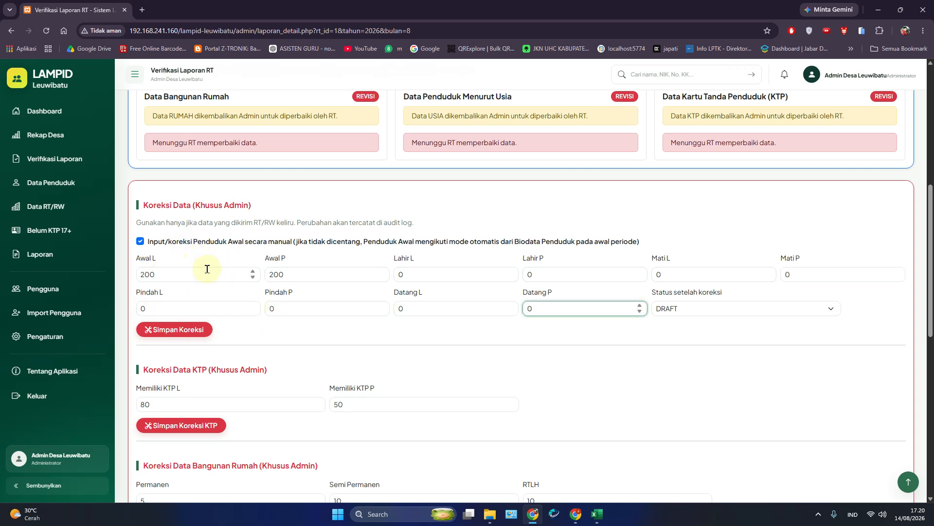
Step: Save the admin correction with a starting population of 200/200
click(286, 333)
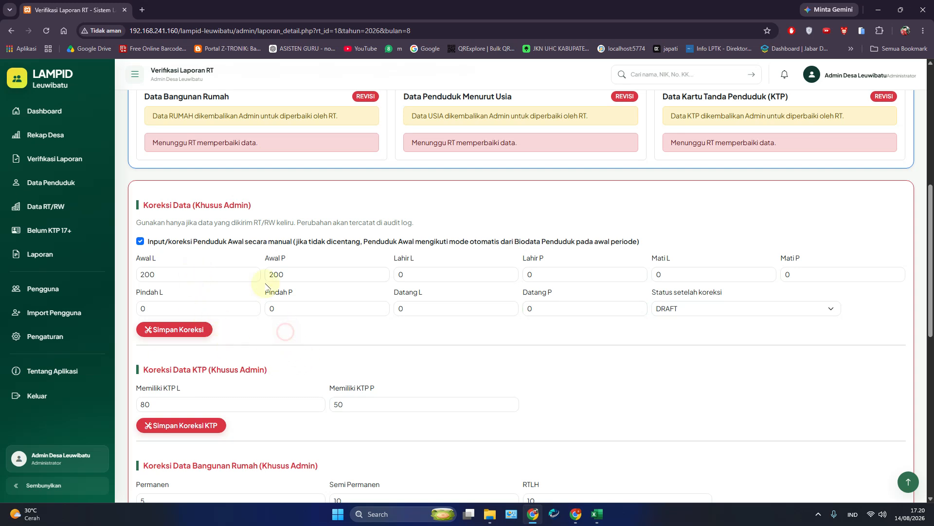
click(169, 272)
click(285, 273)
click(182, 333)
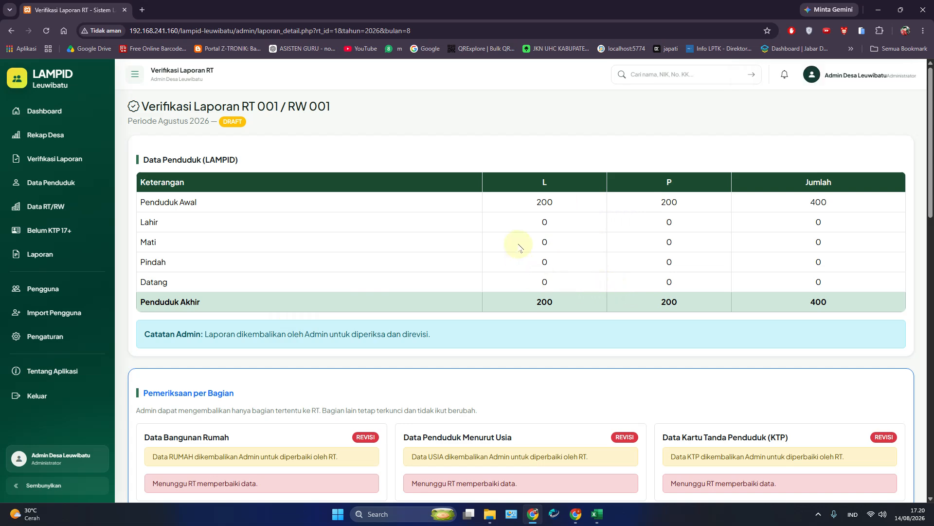
Step: In the RT window, reload the report, check the Penduduk Awal figures, then go to Import Penduduk
click(575, 513)
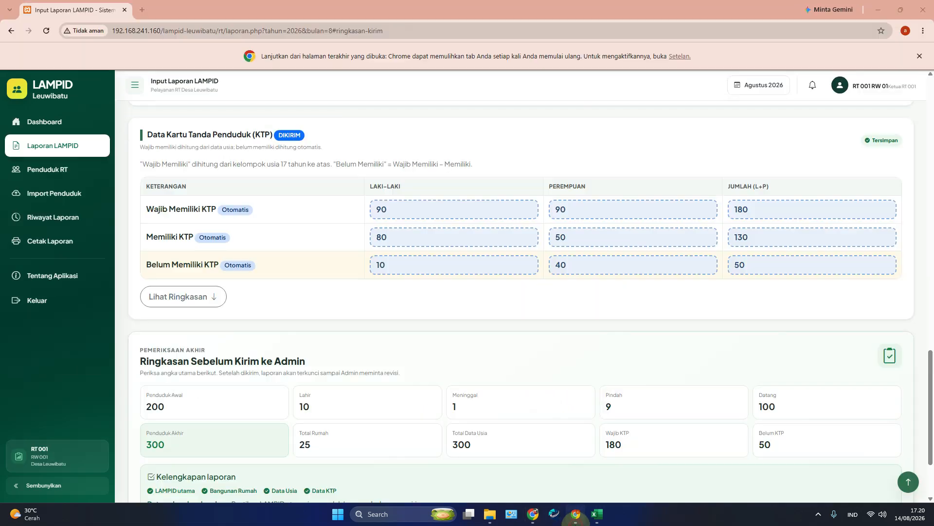
click(46, 31)
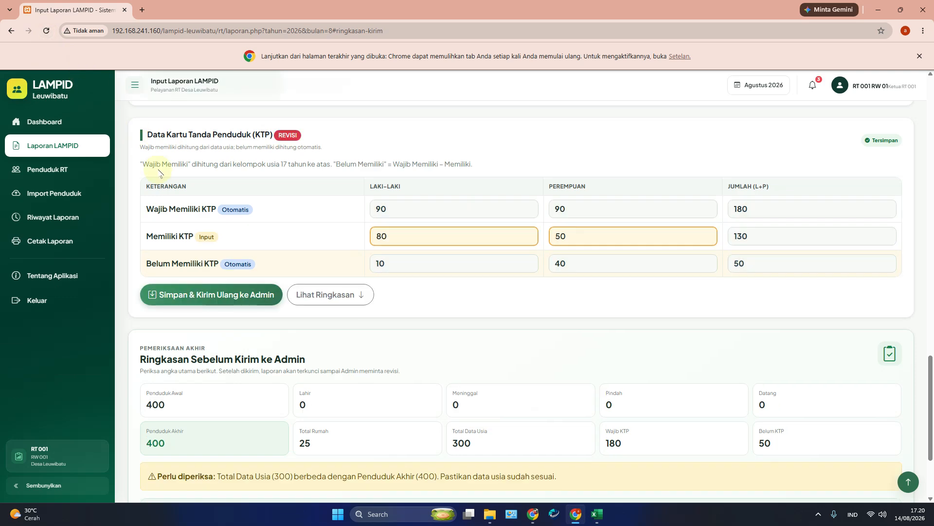
scroll(346, 278, up, 20)
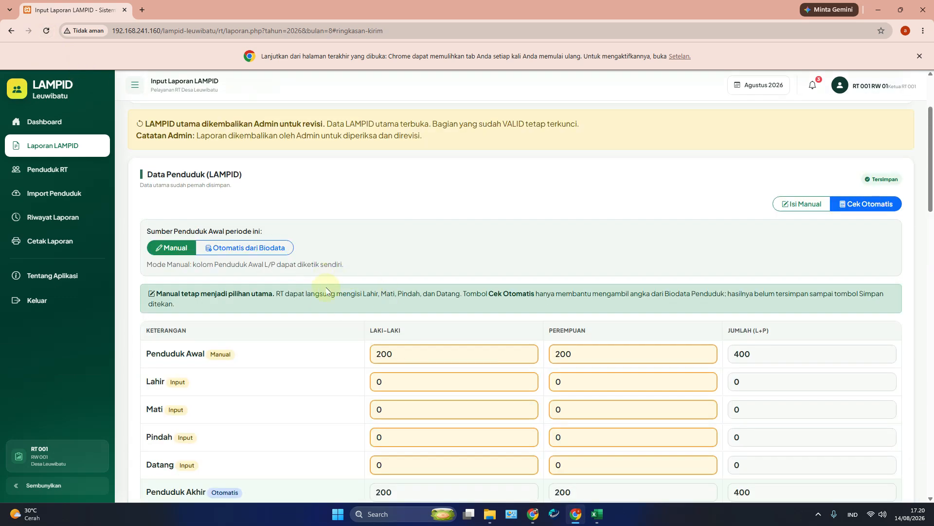
scroll(374, 325, down, 2)
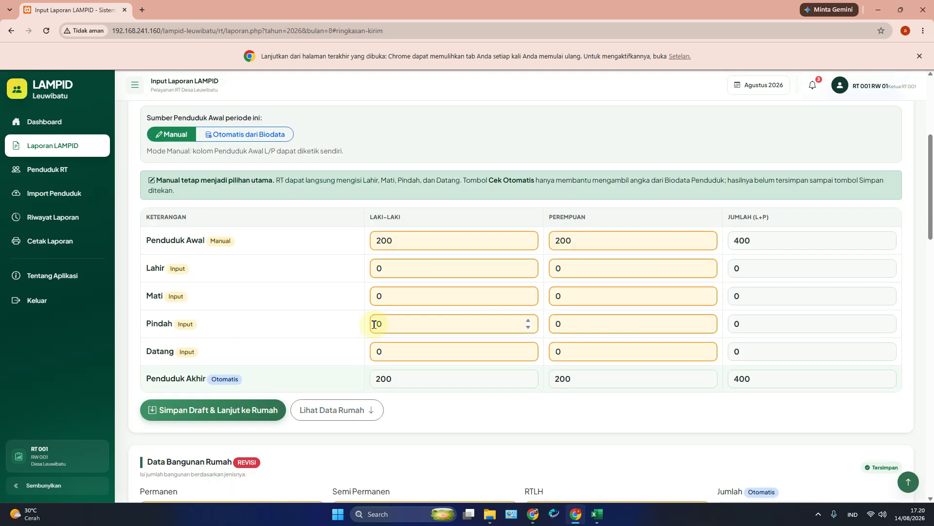
click(390, 239)
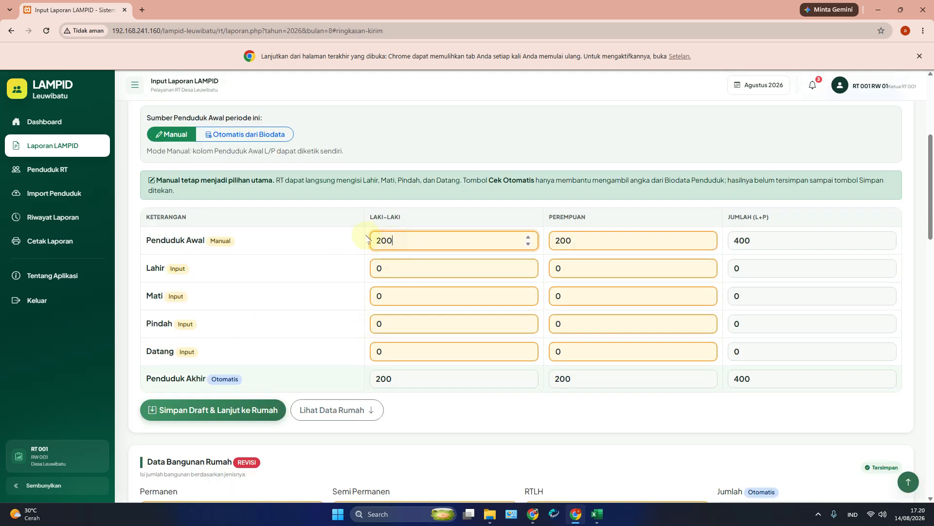
click(565, 240)
scroll(448, 349, down, 14)
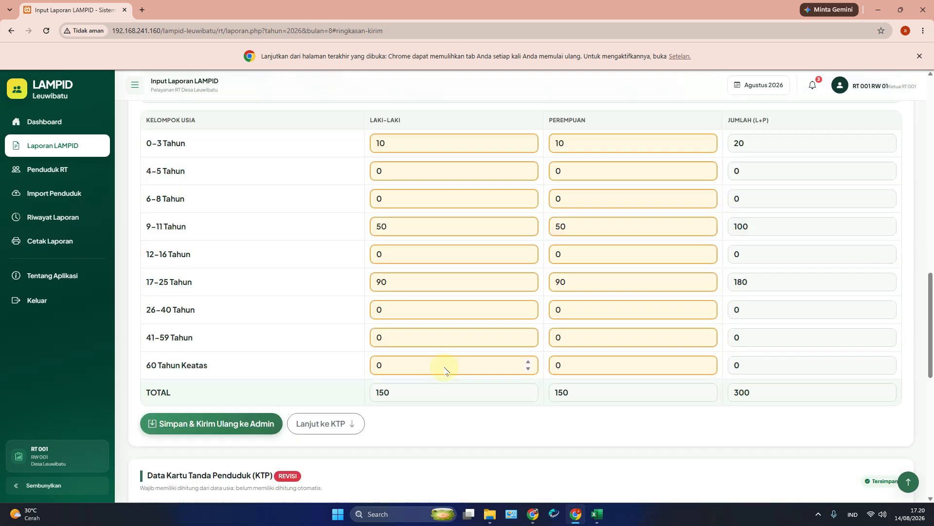
scroll(423, 310, down, 5)
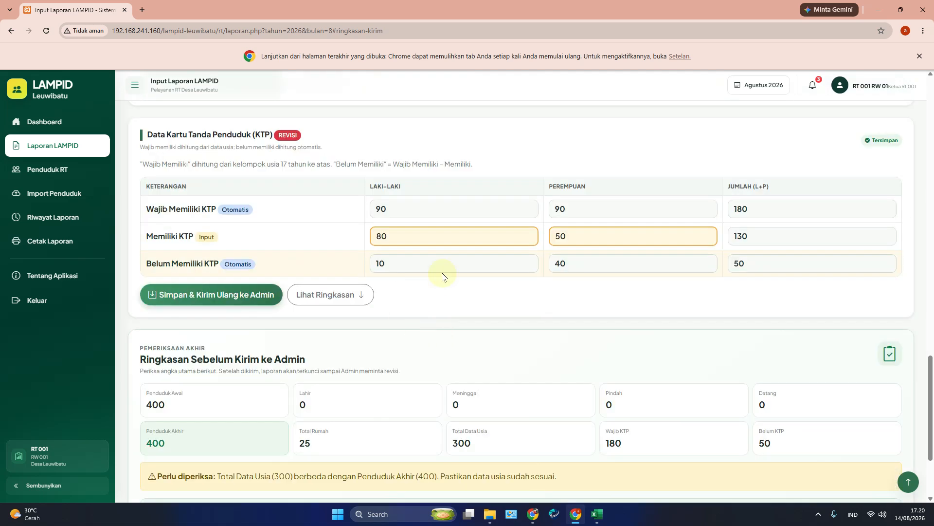
scroll(461, 281, up, 15)
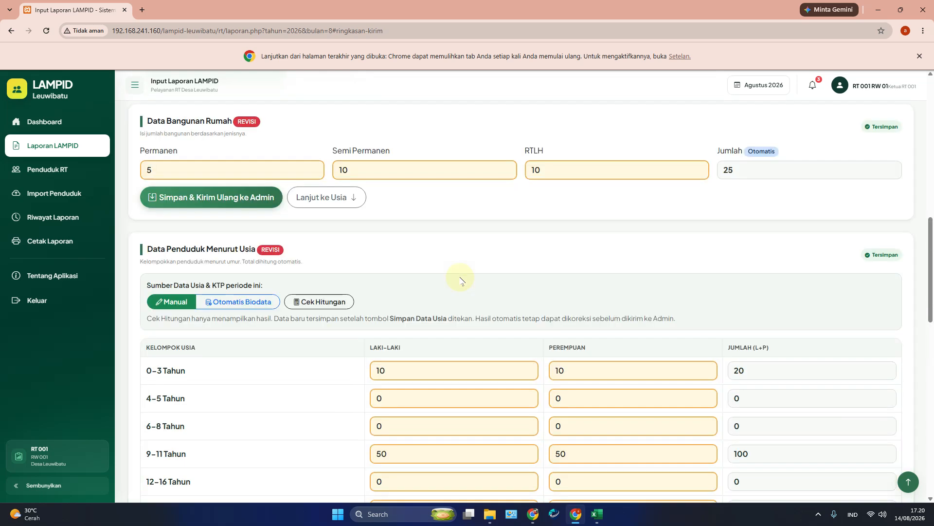
scroll(461, 280, up, 7)
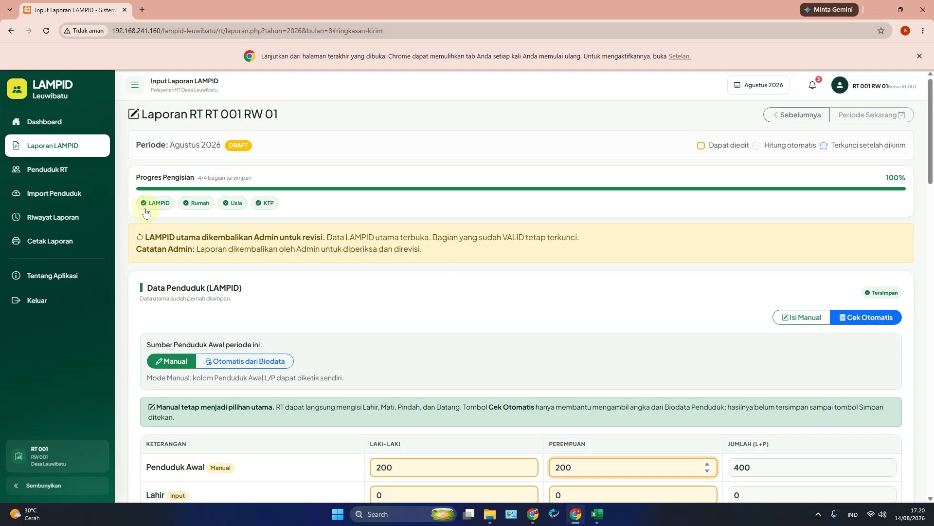
click(62, 197)
scroll(322, 346, down, 6)
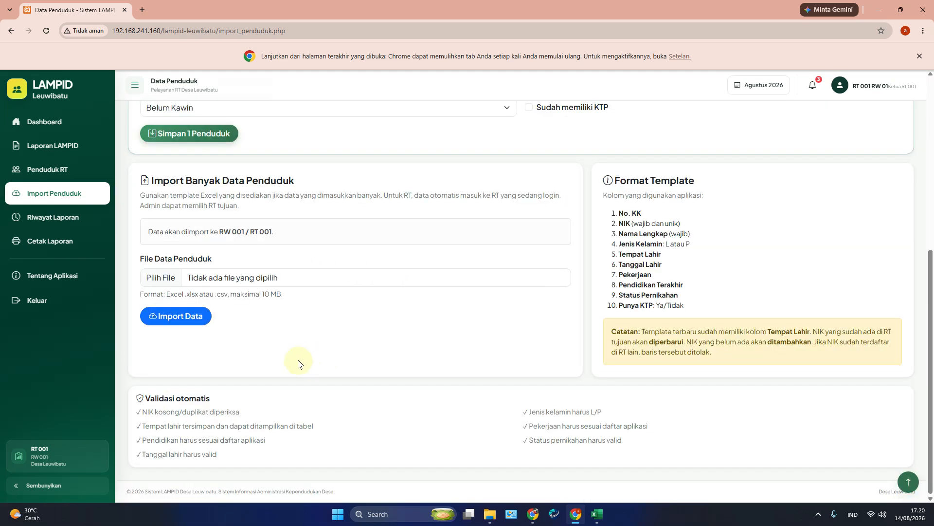
Step: Fill the starting population automatically from resident biodata (27 residents) and save the report draft
click(47, 169)
scroll(378, 350, down, 7)
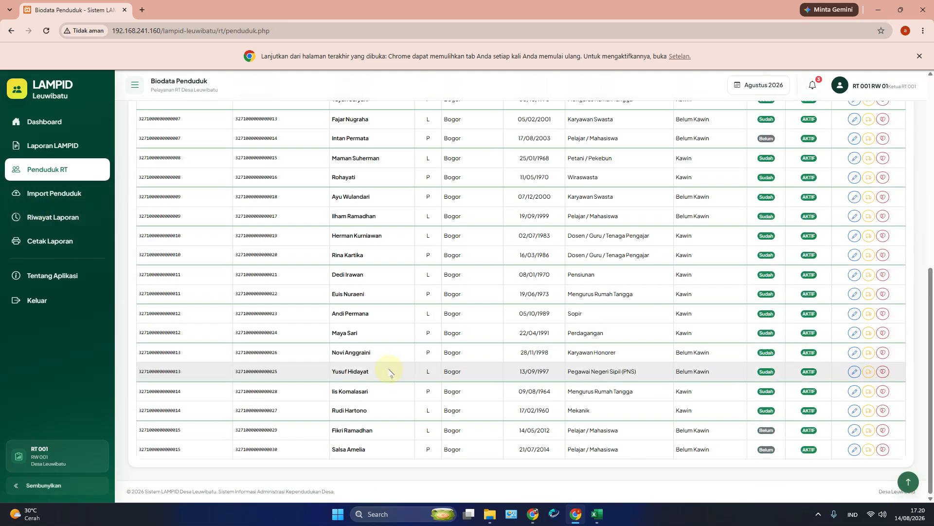
click(57, 148)
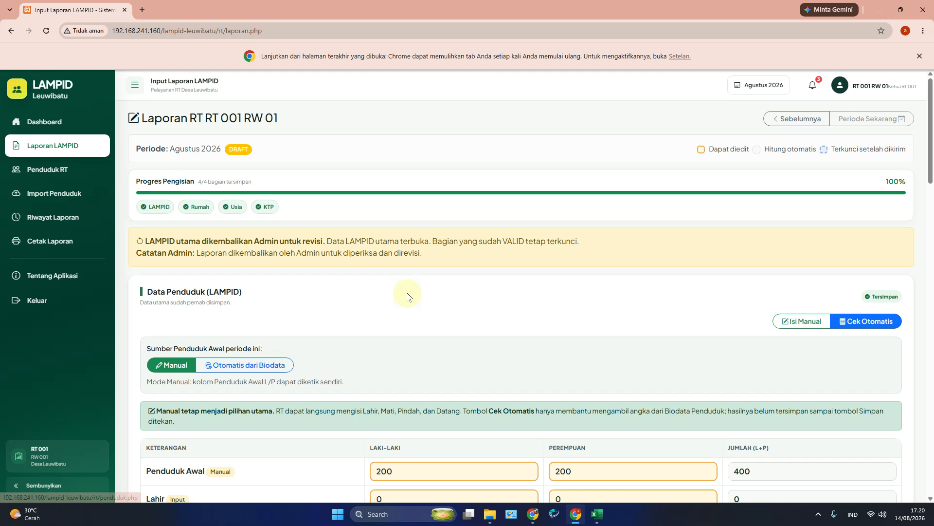
click(856, 328)
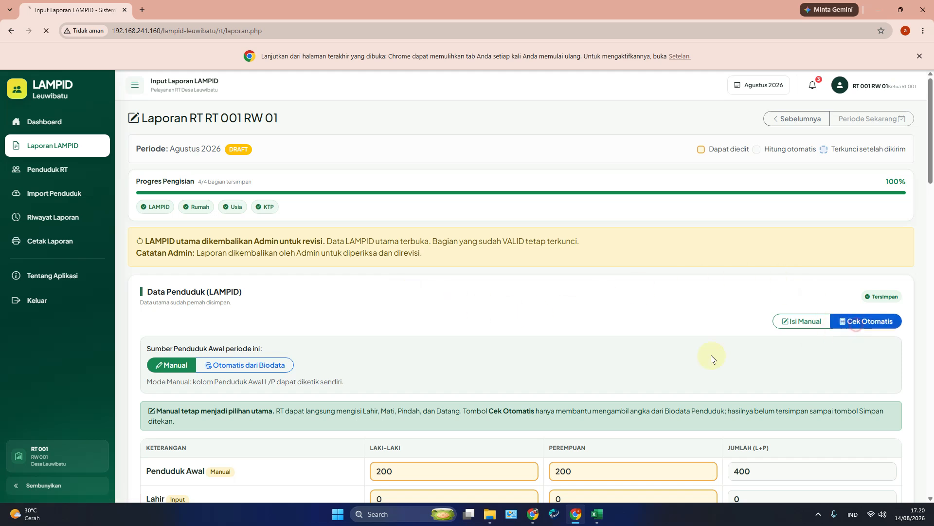
scroll(323, 353, down, 2)
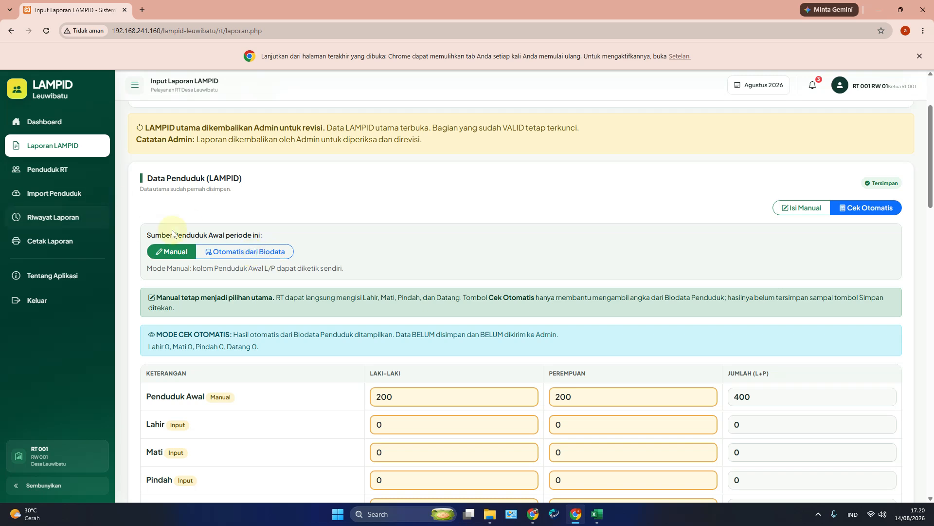
click(247, 253)
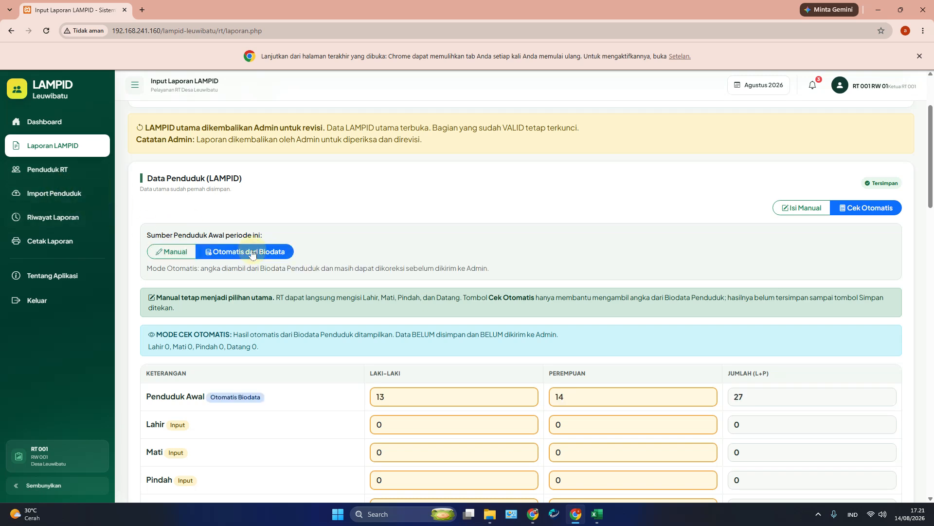
scroll(372, 363, down, 4)
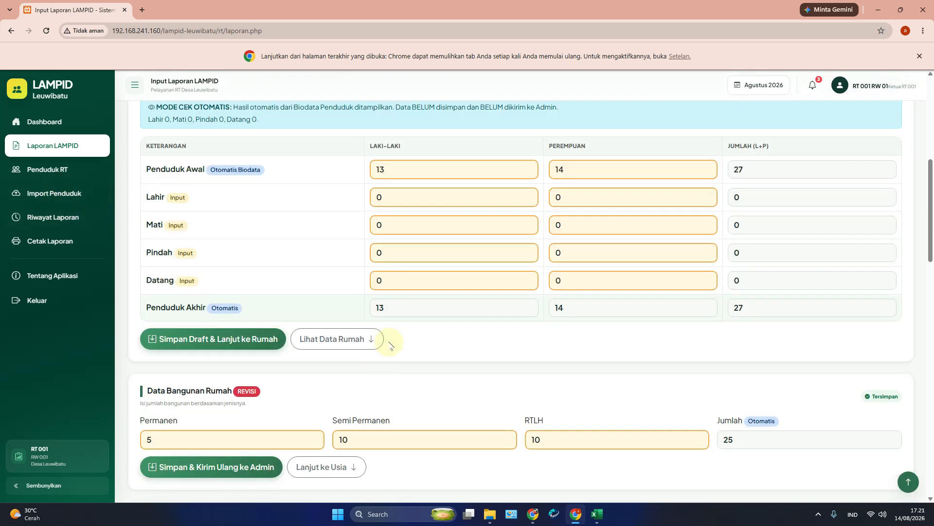
click(370, 169)
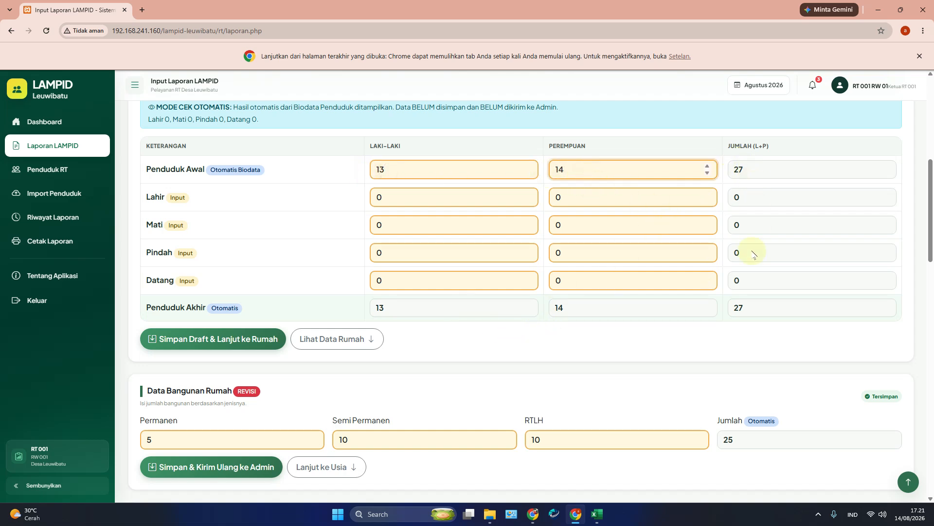
scroll(619, 350, down, 5)
scroll(330, 221, up, 5)
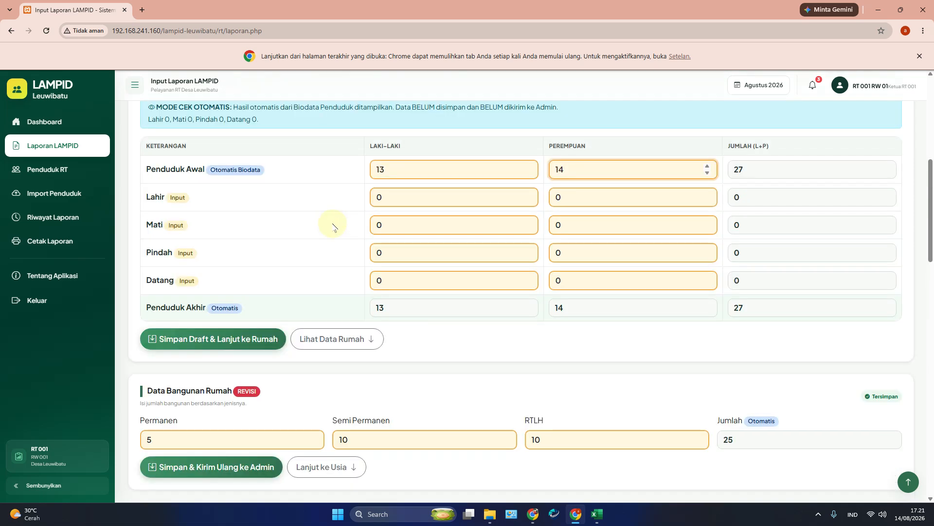
click(225, 338)
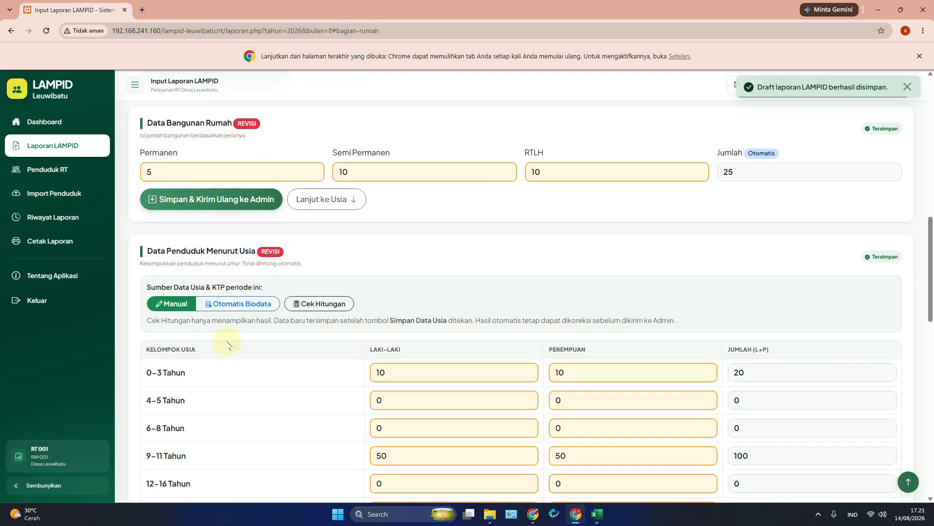
Step: Resend the housing data, then recount age groups from biodata (13 male, 14 female) and resend them
click(239, 203)
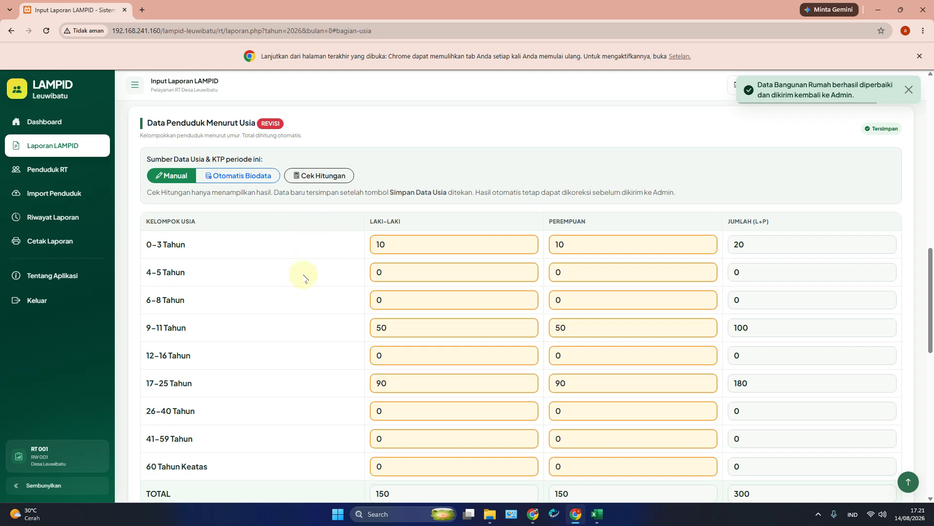
scroll(300, 273, down, 5)
scroll(422, 271, up, 5)
click(247, 181)
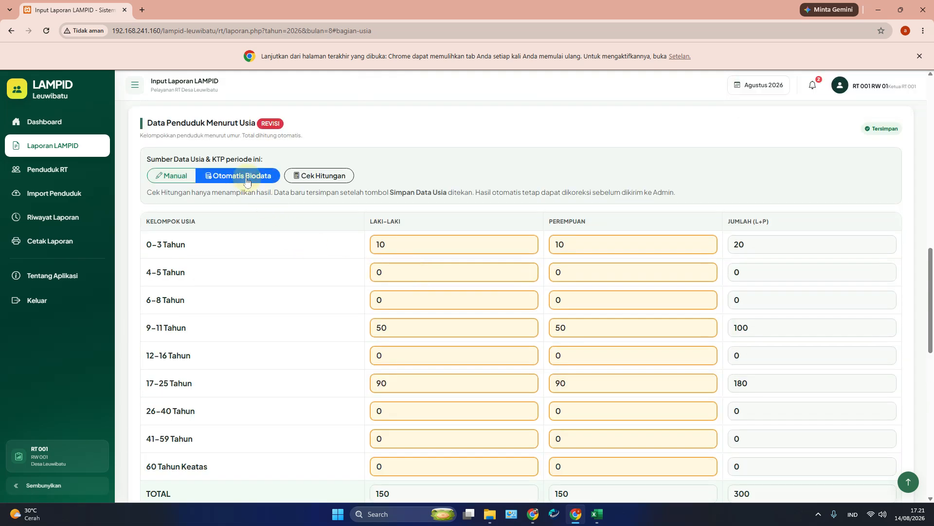
click(321, 177)
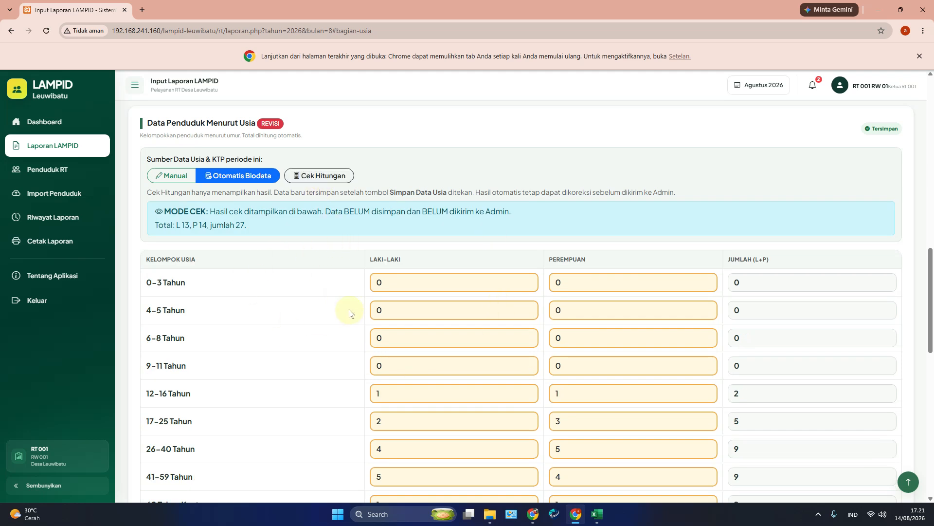
scroll(325, 344, down, 2)
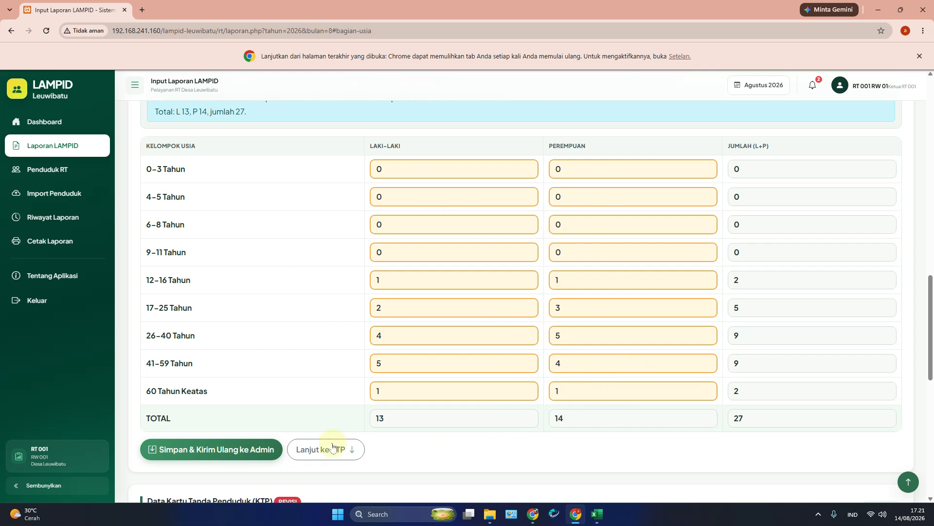
click(258, 449)
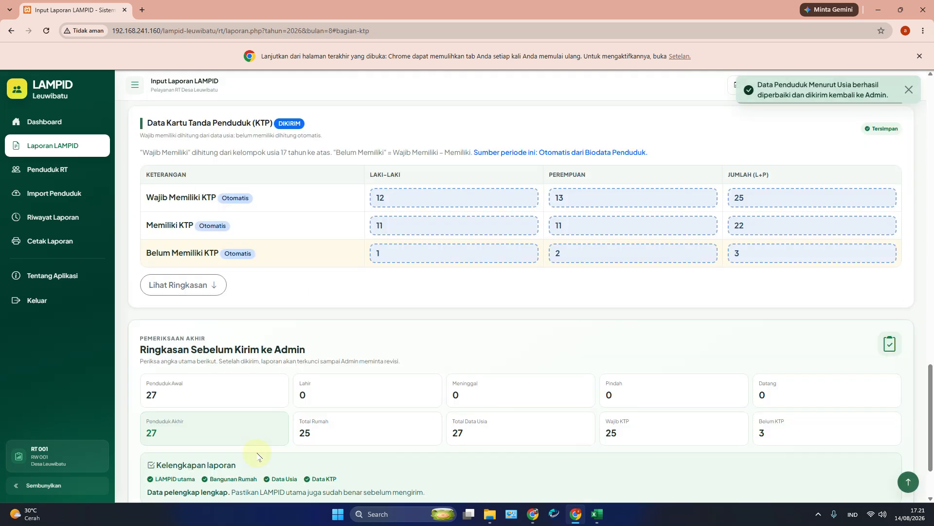
scroll(305, 409, up, 2)
scroll(307, 402, down, 4)
scroll(306, 400, up, 4)
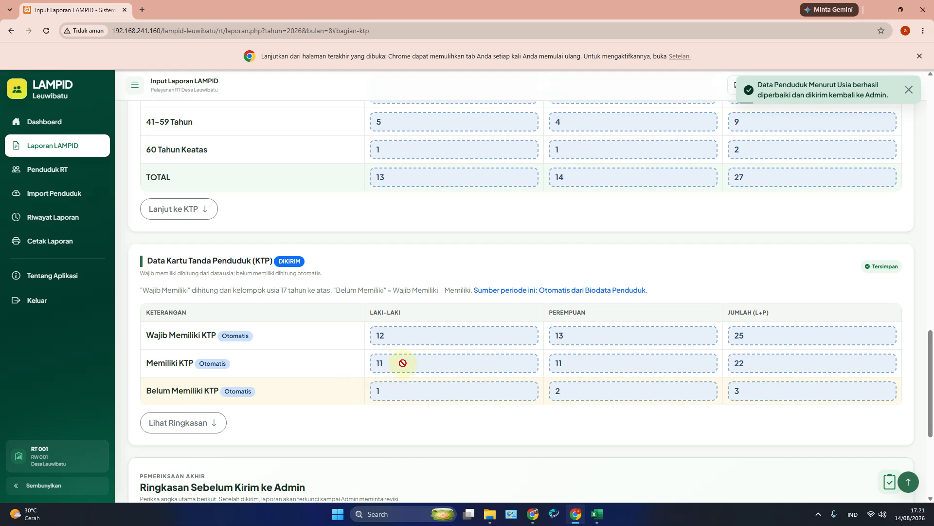
scroll(388, 363, up, 6)
scroll(388, 388, down, 4)
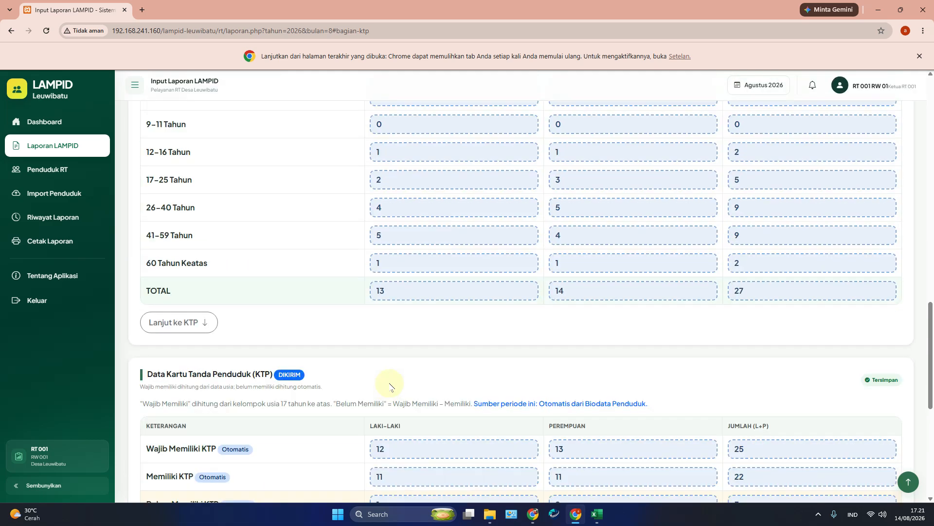
scroll(450, 408, down, 4)
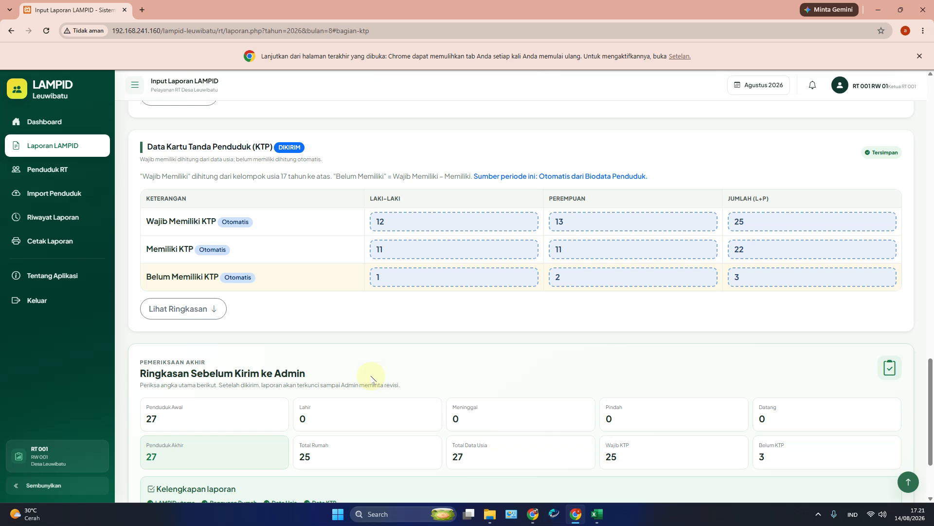
scroll(341, 385, down, 2)
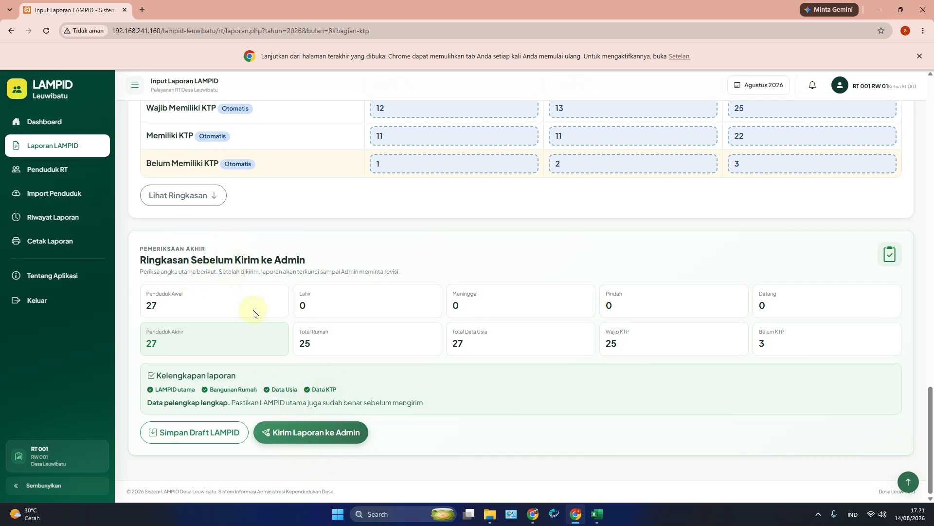
scroll(253, 313, up, 5)
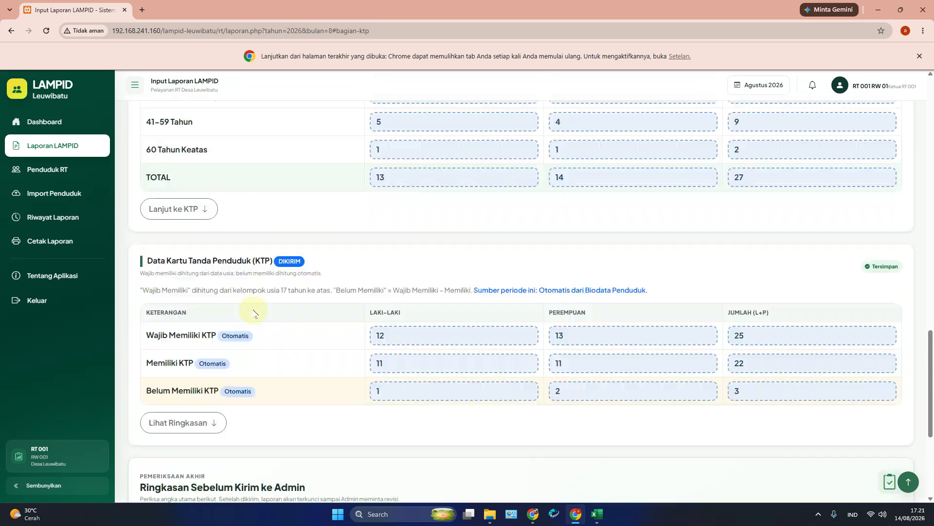
Step: Reload the admin's Verifikasi Laporan page to review RT 001's resubmitted 13/14/27 figures and return note
click(533, 513)
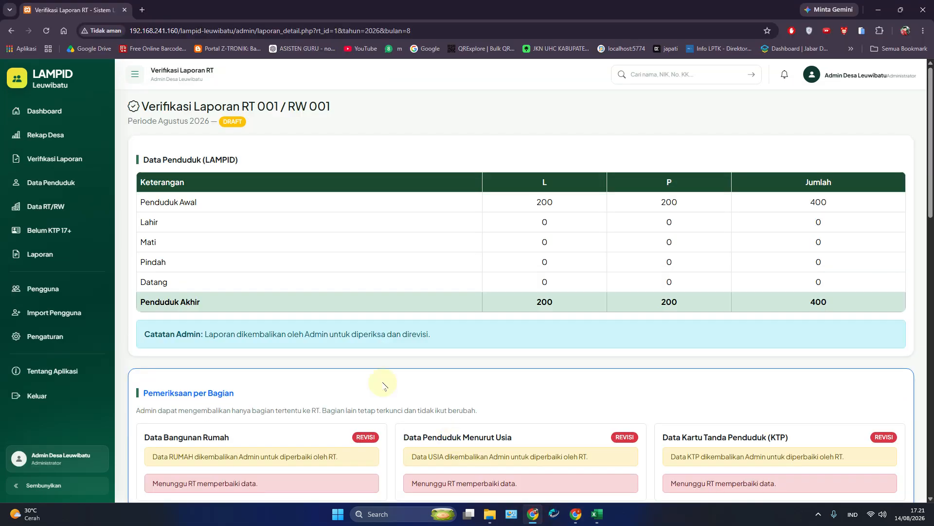
click(46, 31)
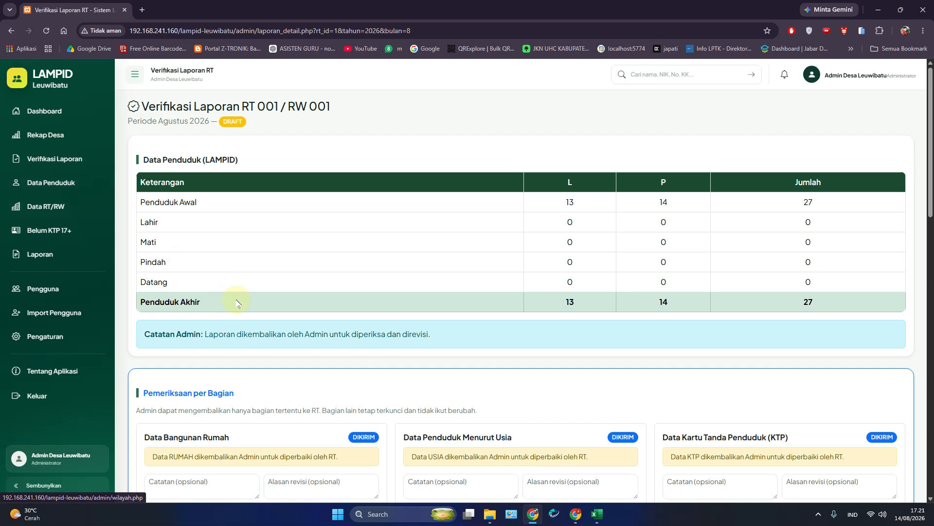
scroll(242, 312, up, 10)
scroll(242, 311, down, 6)
scroll(299, 305, up, 7)
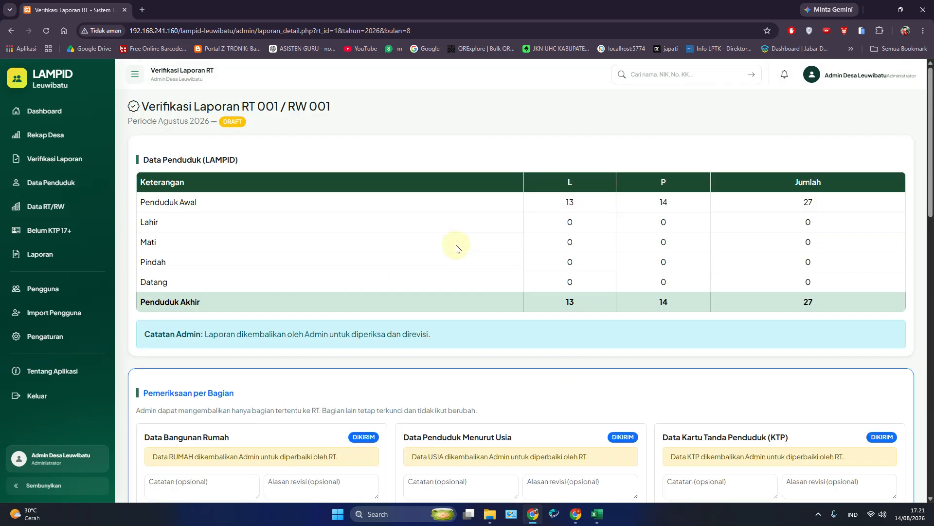
scroll(416, 338, down, 2)
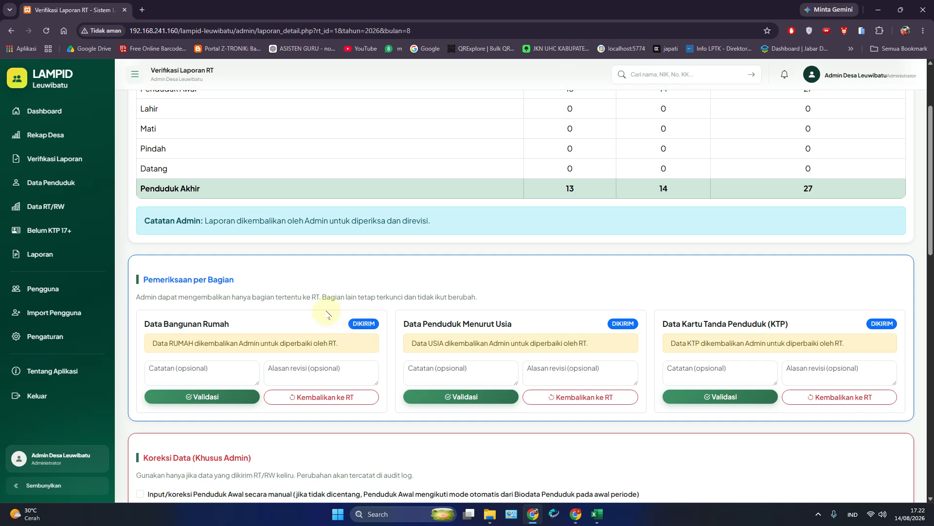
drag(204, 220, 424, 238)
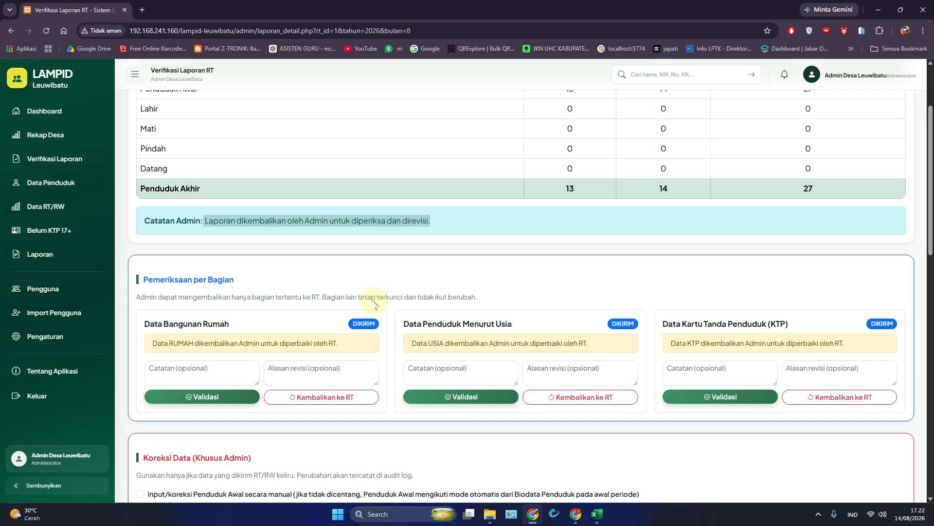
scroll(379, 300, down, 2)
Step: Leave manual starting-population correction unticked and save the admin's correction
click(253, 381)
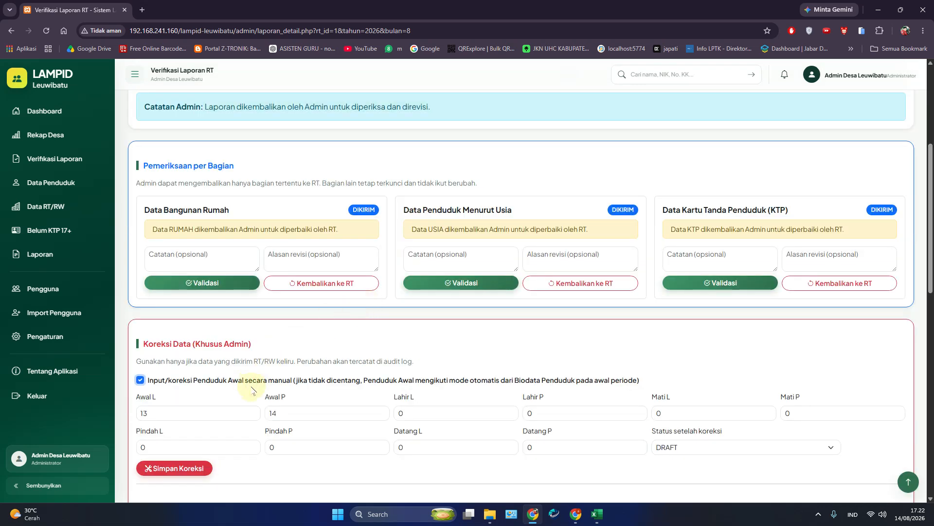
scroll(252, 389, down, 4)
click(202, 155)
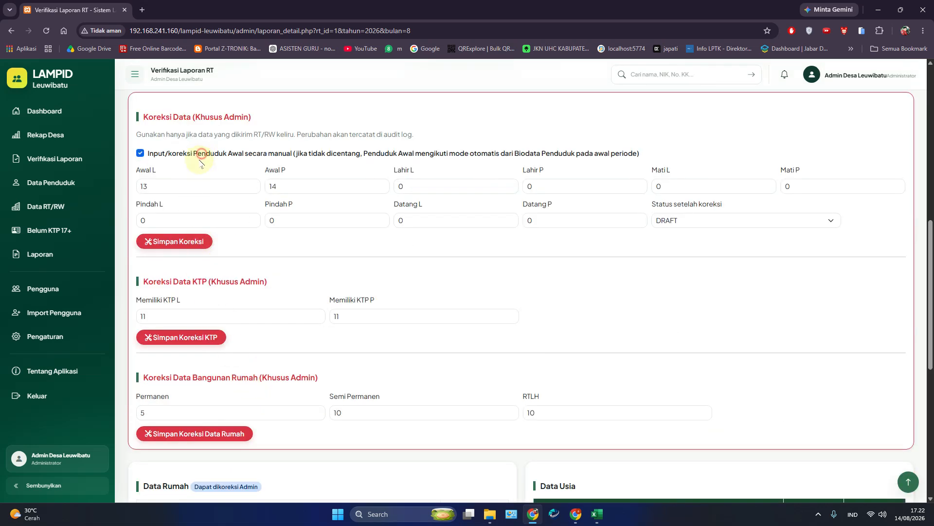
click(184, 246)
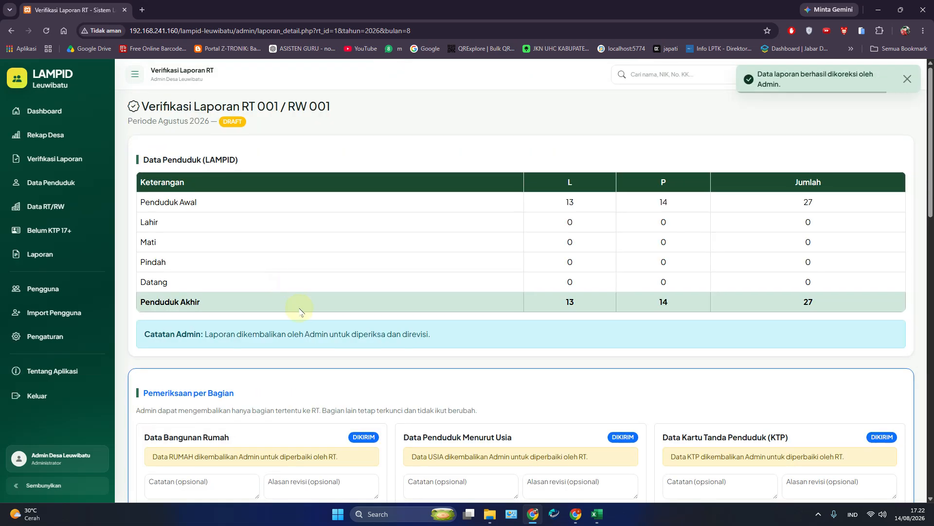
Step: Return the house, age and KTP sections to RT 001 for revision
scroll(300, 312, down, 5)
click(328, 279)
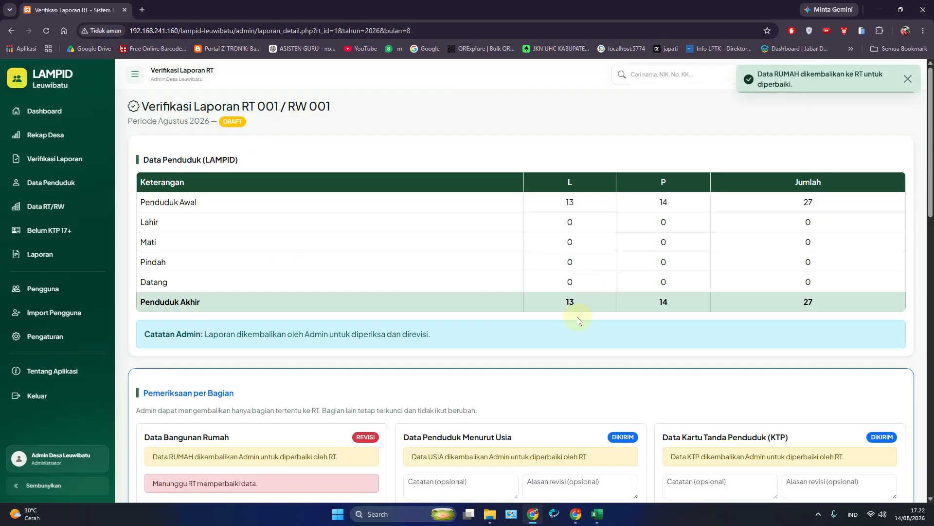
scroll(577, 312, down, 7)
click(578, 170)
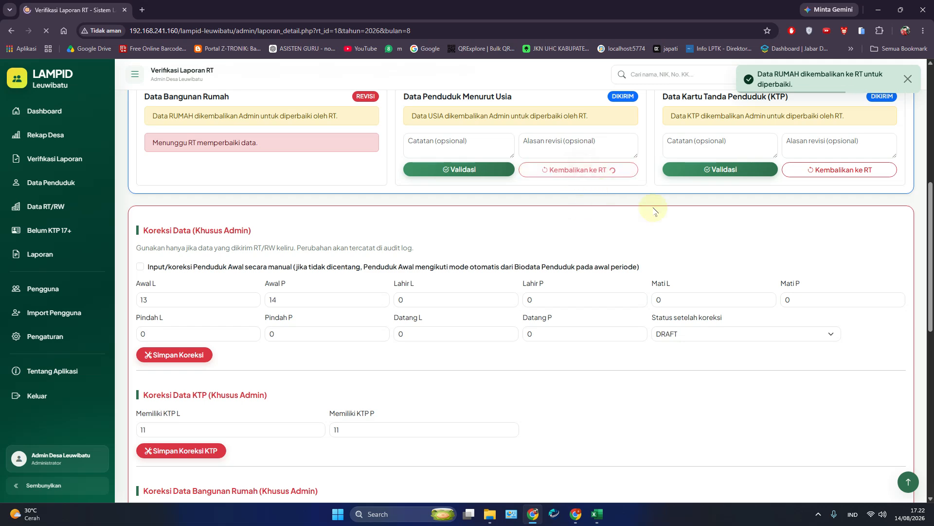
scroll(799, 396, down, 2)
click(838, 397)
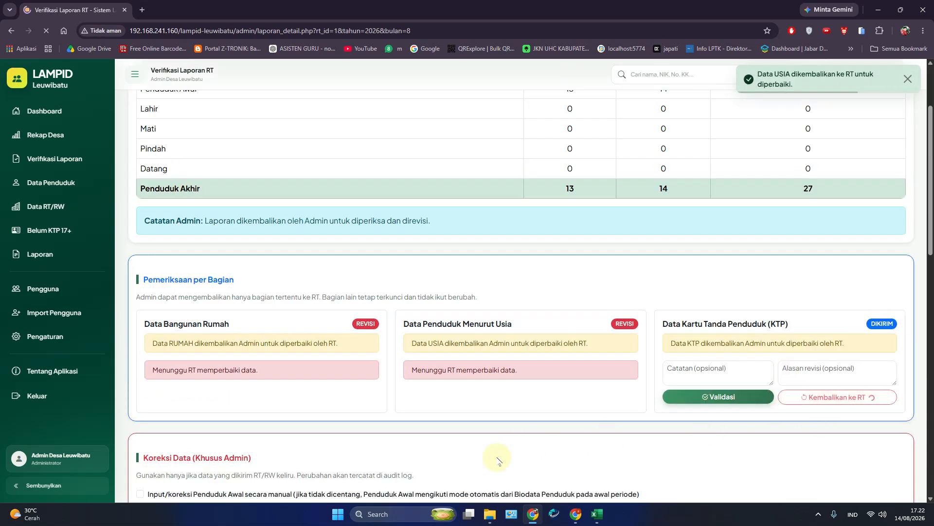
scroll(496, 457, down, 7)
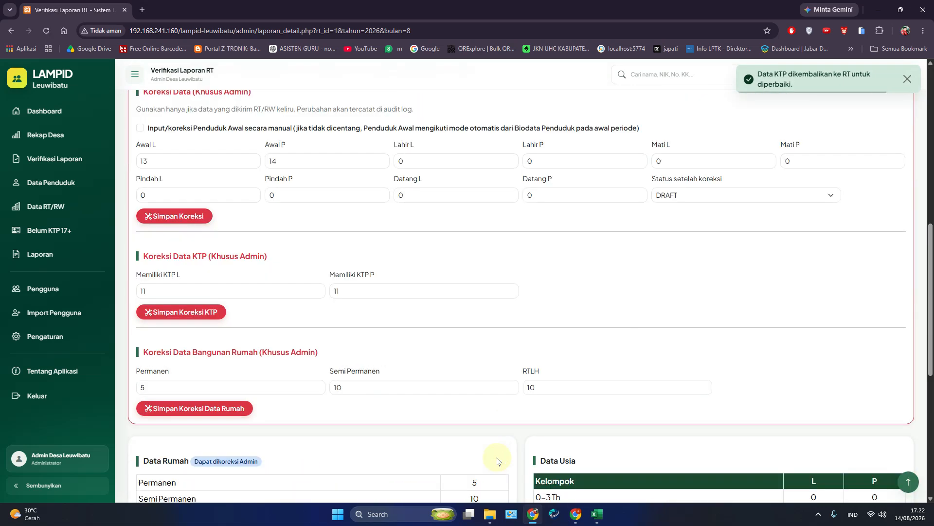
Step: Reload the RT's report input page in the RT browser window
click(583, 510)
click(46, 31)
scroll(280, 265, up, 20)
Step: Open the Biodata Penduduk RT list and review the first residents' details, with all monthly counts at 0
scroll(280, 266, down, 14)
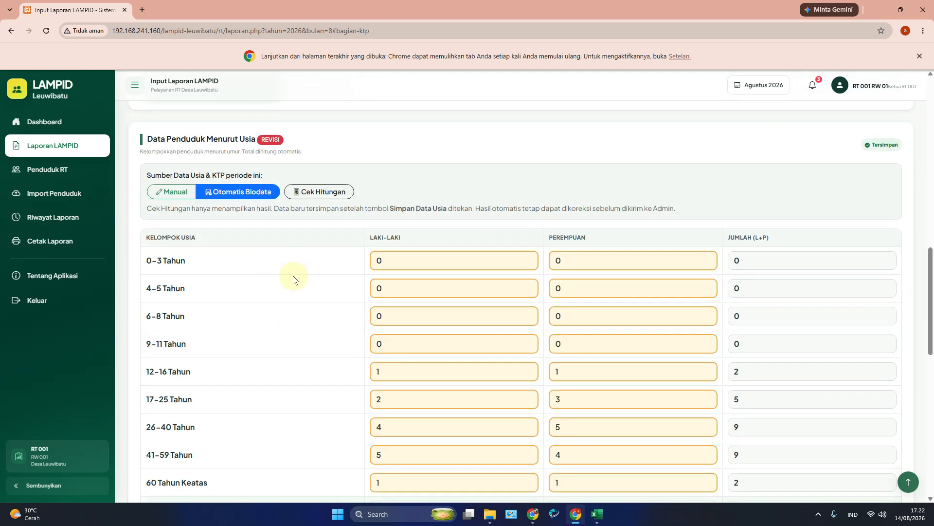
click(79, 193)
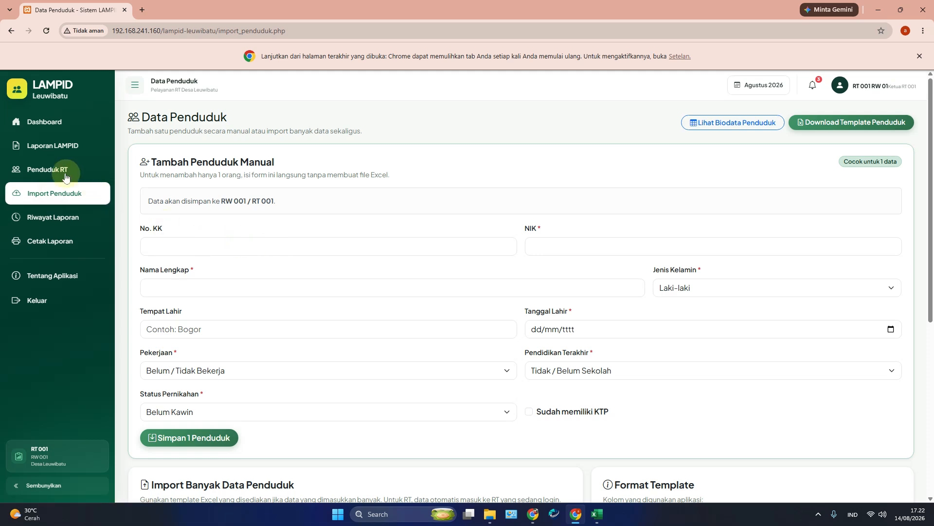
scroll(525, 297, down, 2)
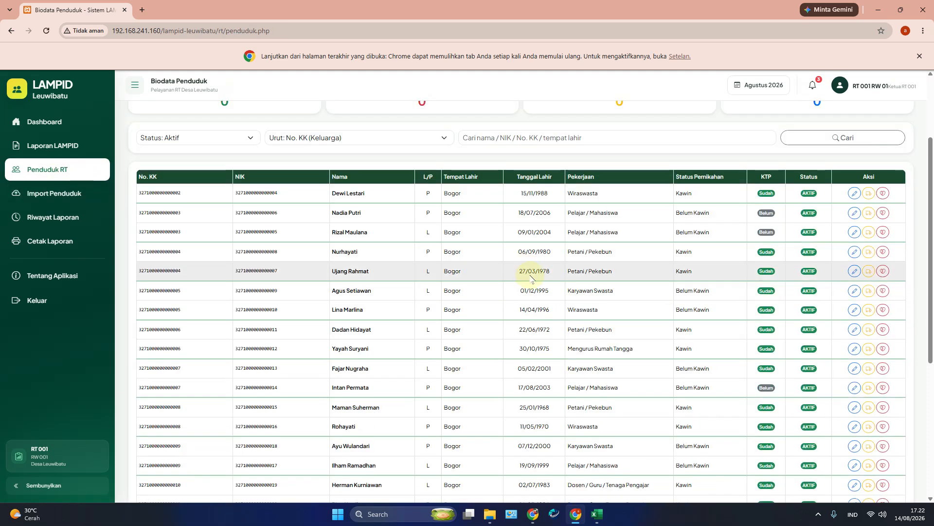
scroll(528, 273, up, 2)
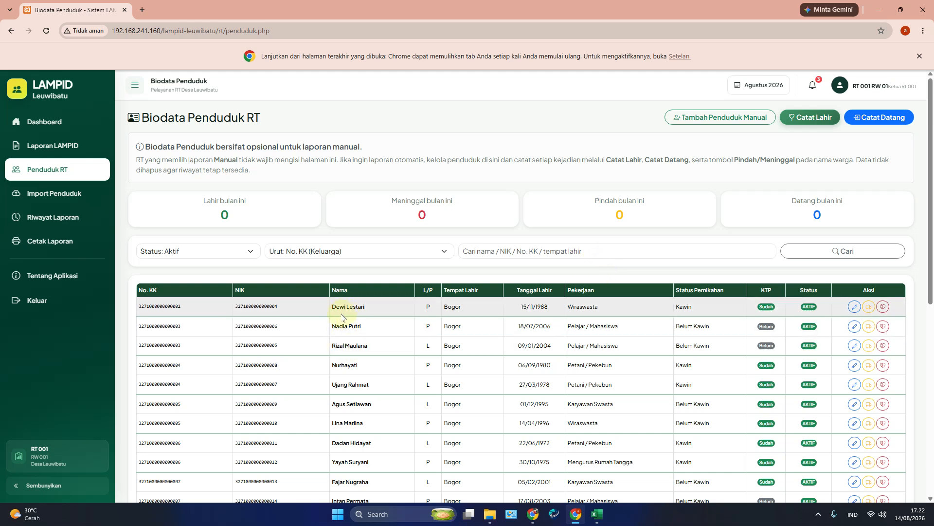
drag(340, 310, 382, 307)
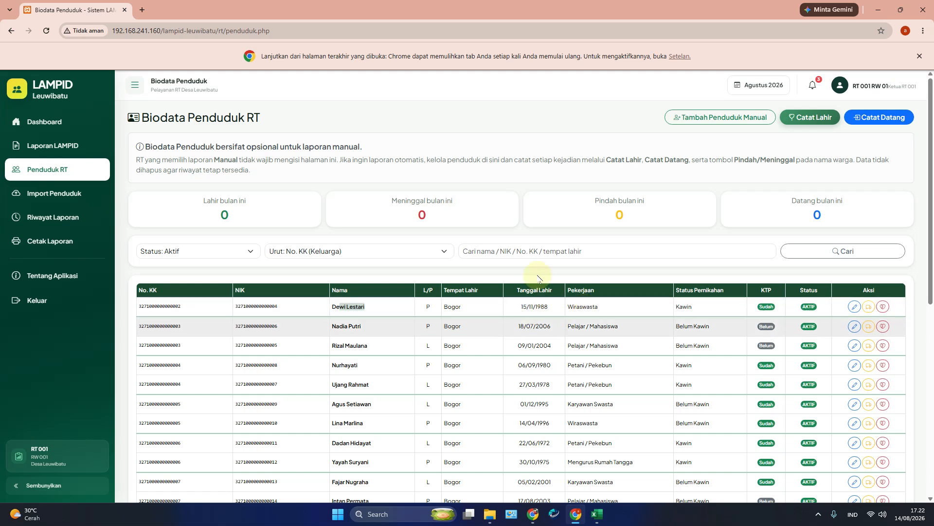
scroll(450, 336, down, 5)
scroll(444, 342, up, 5)
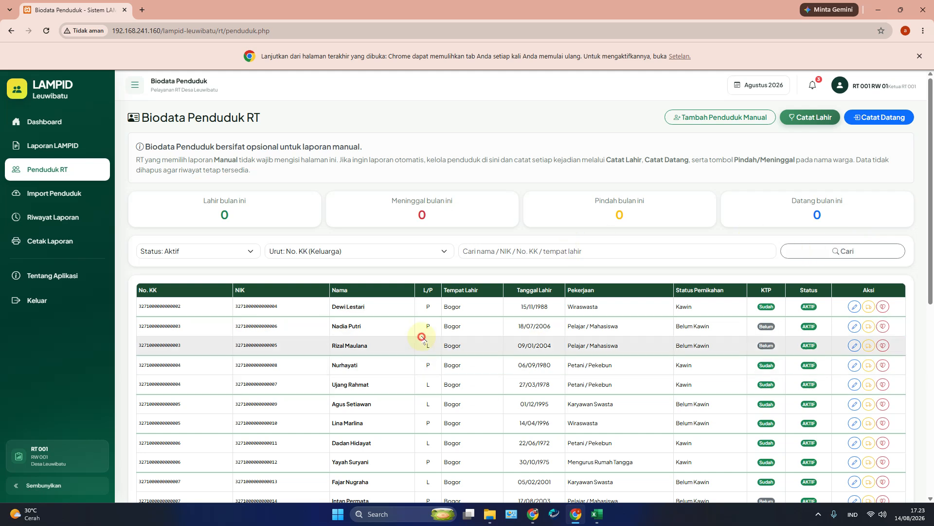
drag(490, 305, 719, 335)
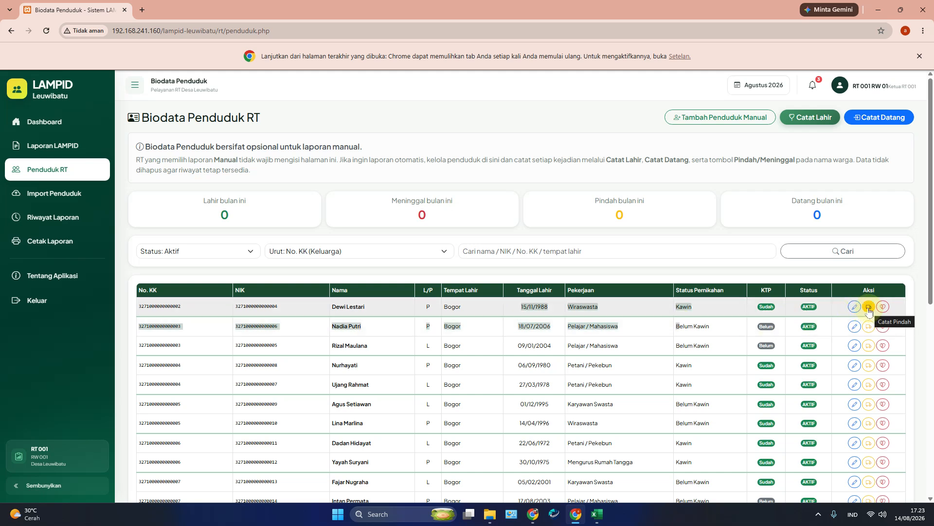
Step: Record the first listed resident as moved out to KECAMATAN LEUWILIANG on 14/08/2026
click(869, 308)
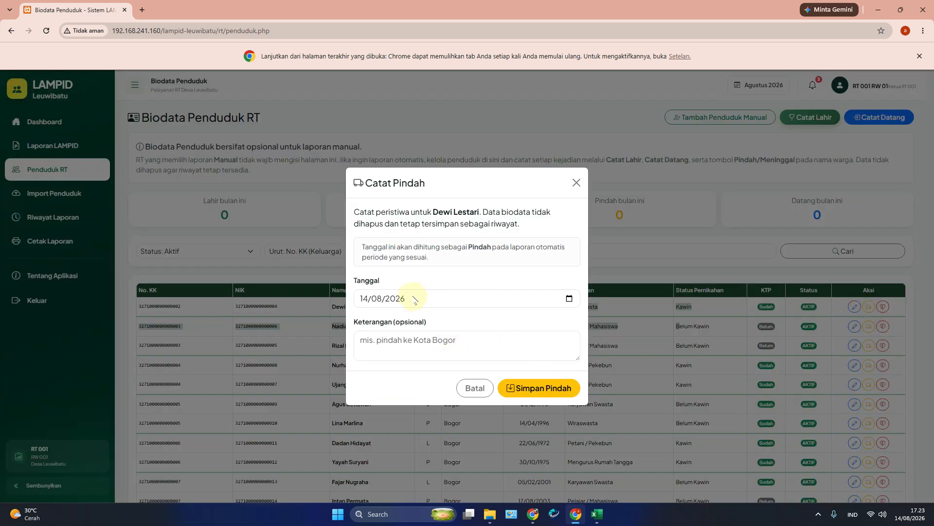
click(466, 340)
text(KECA)
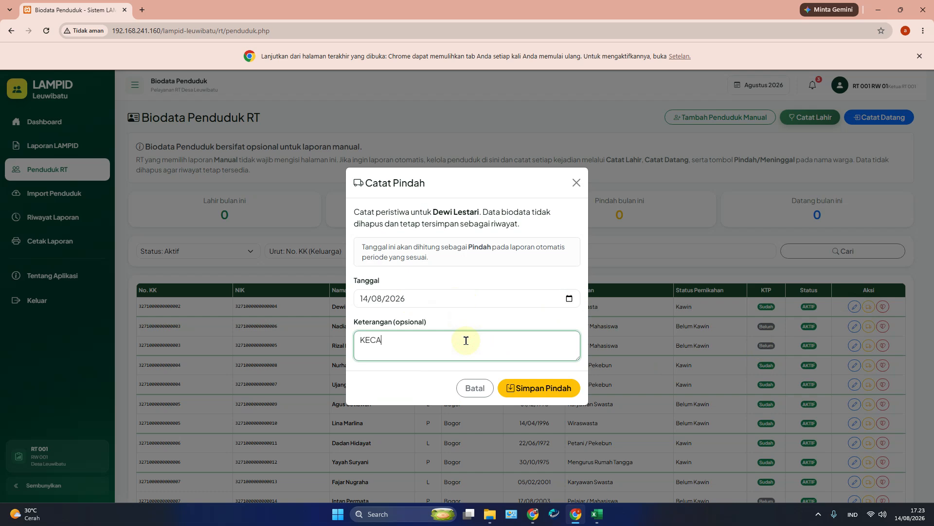
text(MATAN LEUWILIANG)
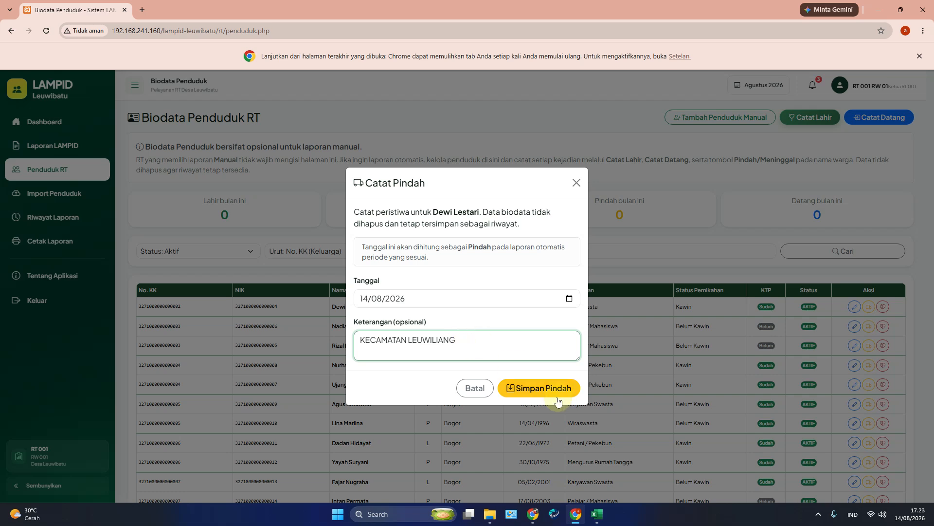
click(554, 393)
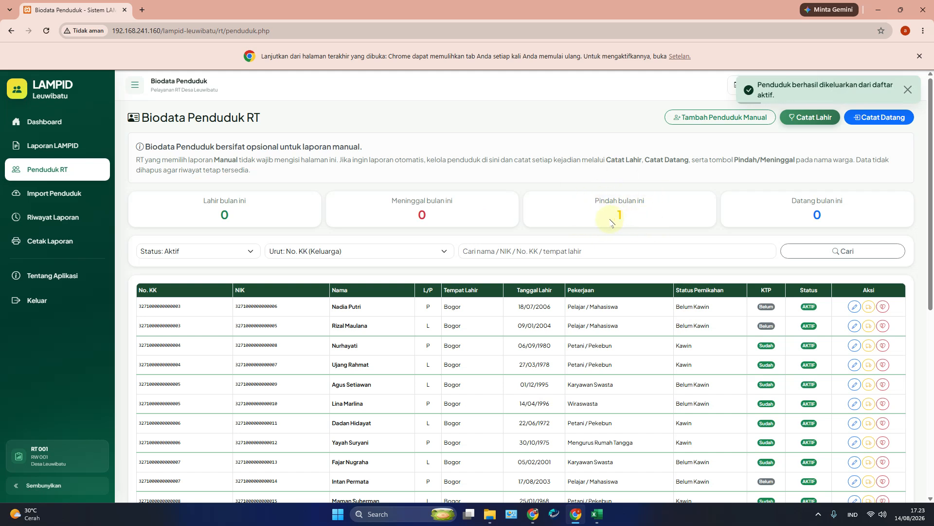
Step: Record the next listed resident's death on 14/08/2026, bringing deaths this month to 1
click(884, 308)
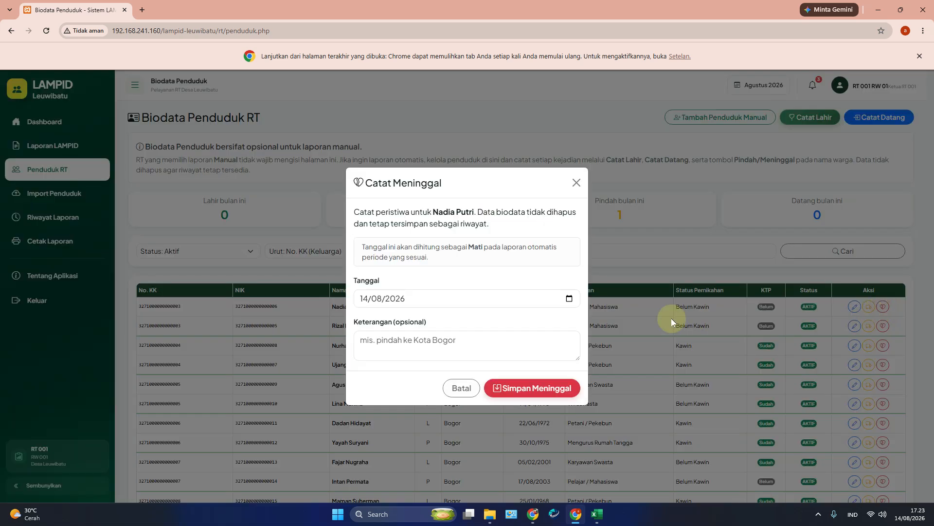
click(483, 350)
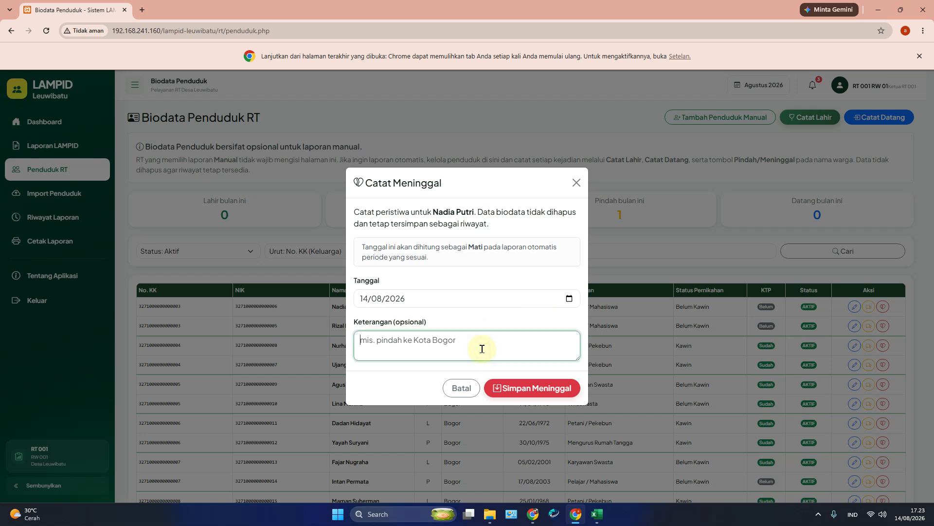
click(533, 388)
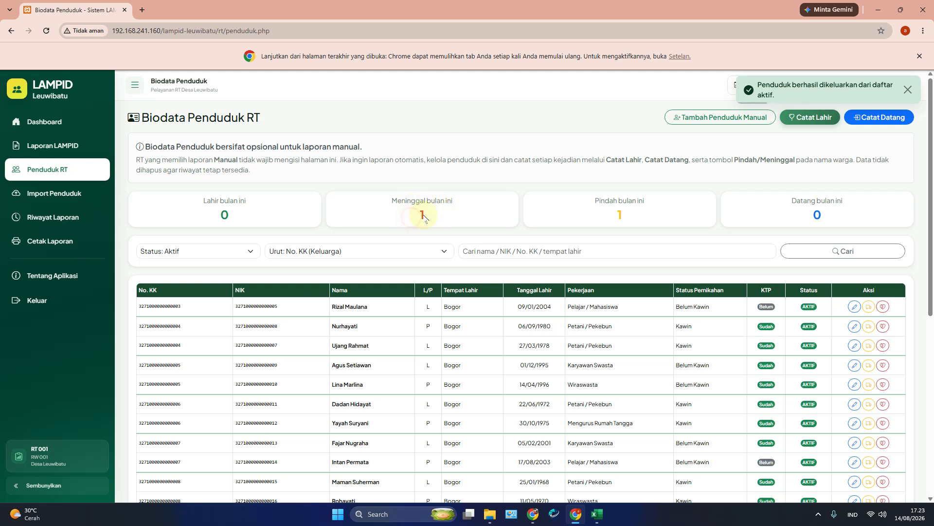
drag(626, 213, 571, 209)
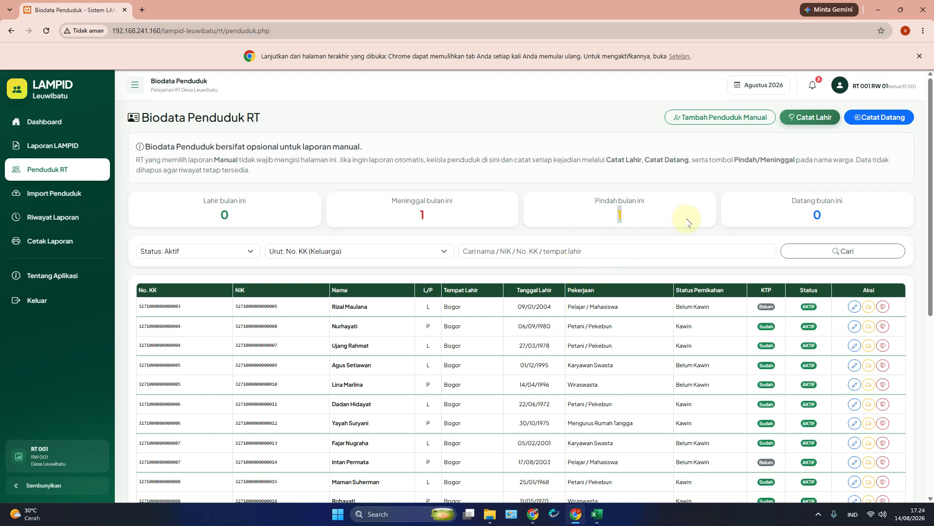
click(580, 208)
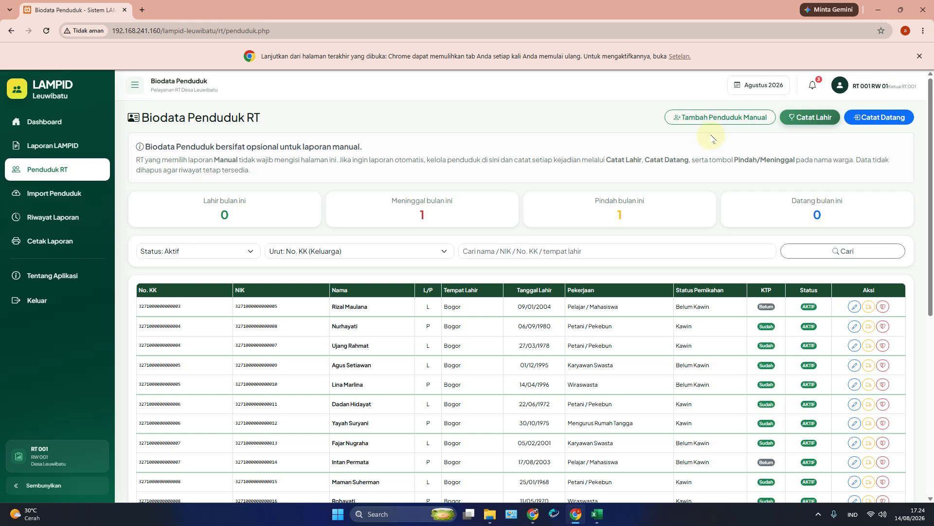
Step: Start a new birth record and enter the newborn's family card number, NIK and name
click(811, 122)
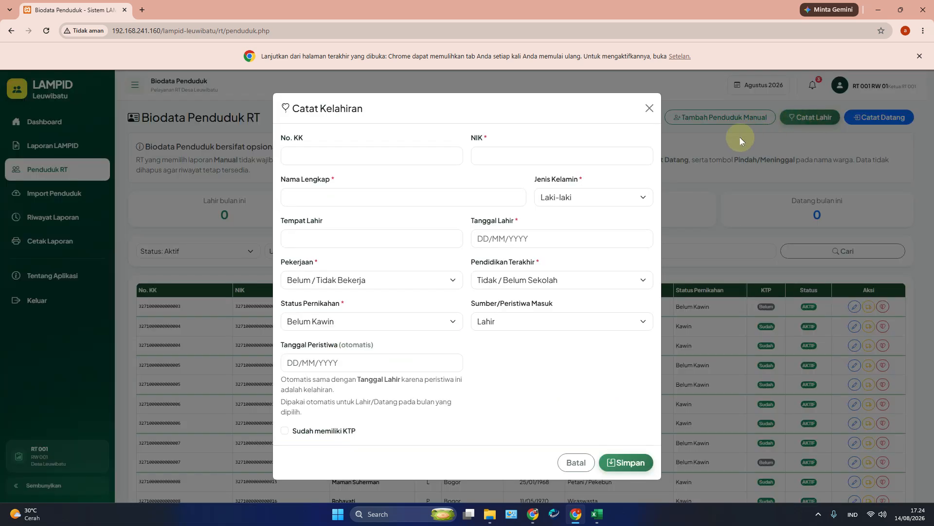
click(417, 153)
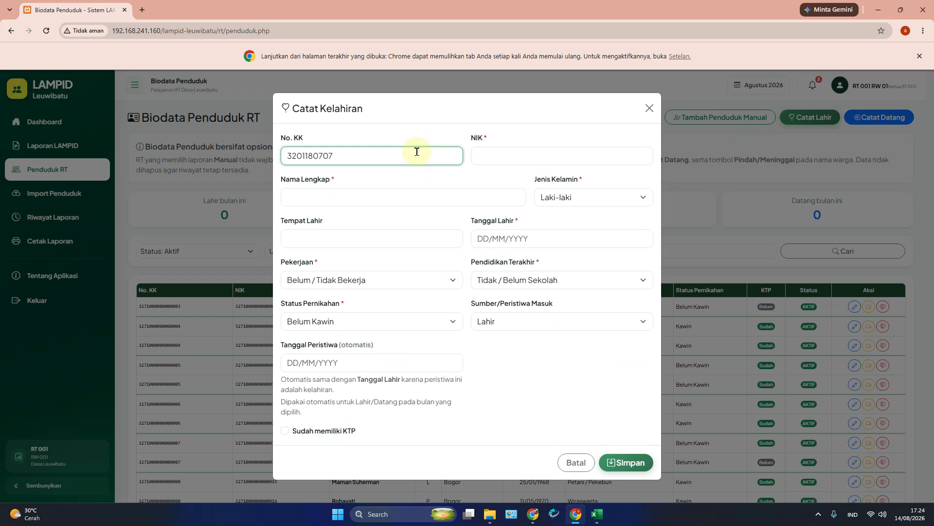
key(ctrl+a)
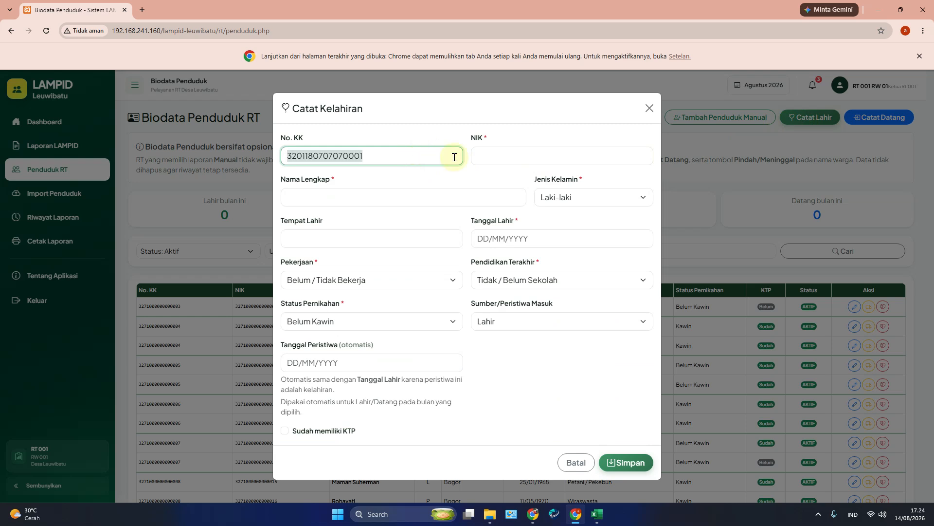
key(ctrl+c)
click(501, 158)
key(ctrl+v)
click(409, 202)
click(550, 155)
key(BackSpace)
text(2)
click(384, 194)
text(SI B)
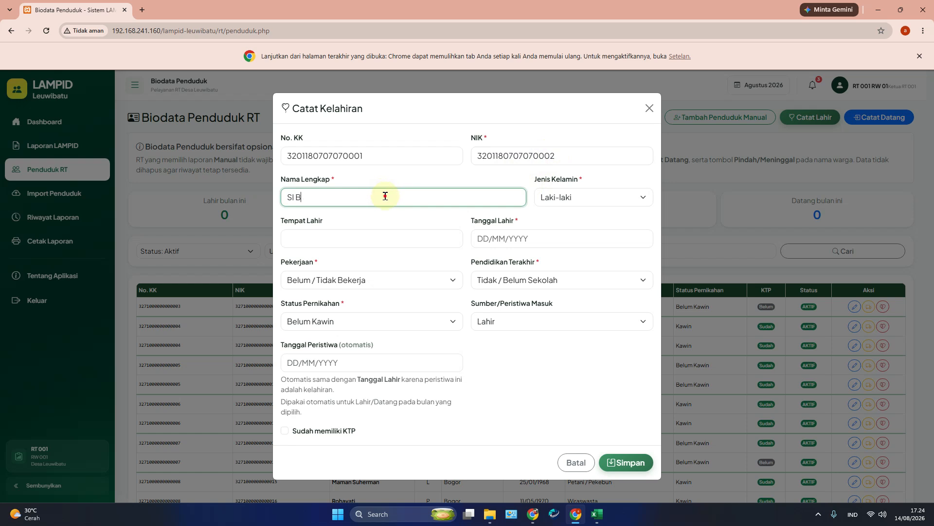
key(BackSpace)
text(A)
Step: Set birthplace B and birth date 14/08/2026, leave KTP unticked, and save the birth
click(402, 240)
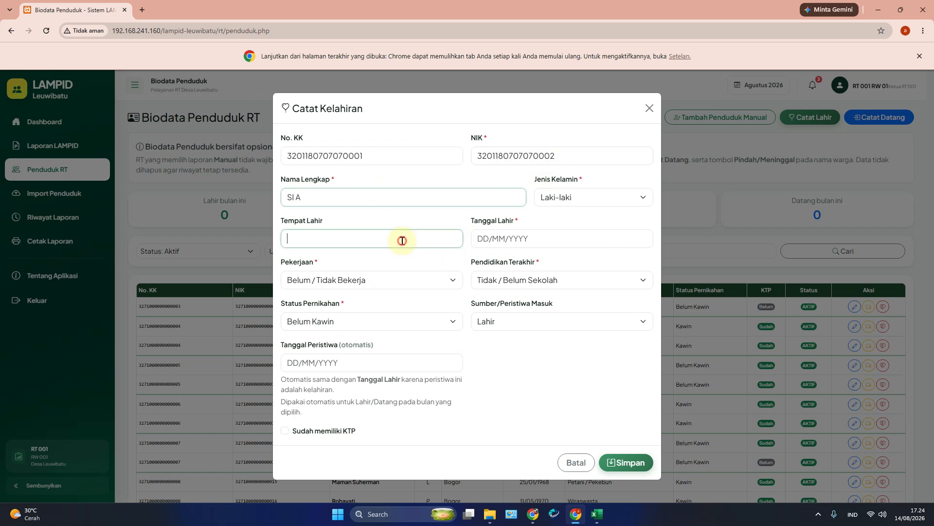
text(B)
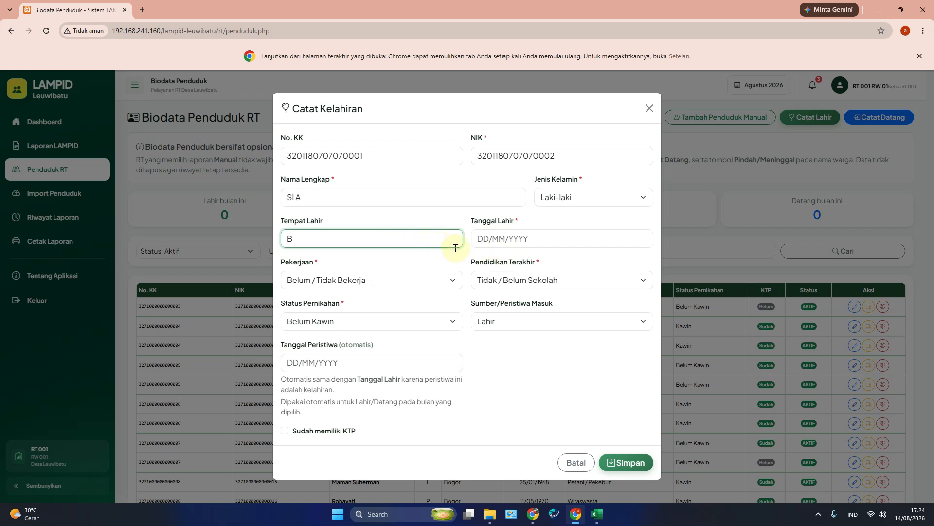
click(506, 241)
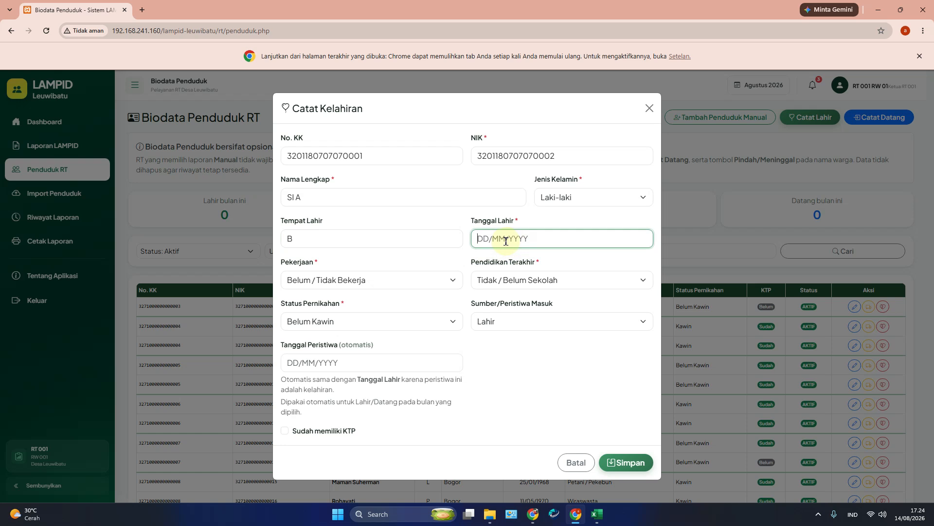
text(14/08)
key(BackSpace)
key(BackSpace)
key(BackSpace)
text(/2)
click(519, 361)
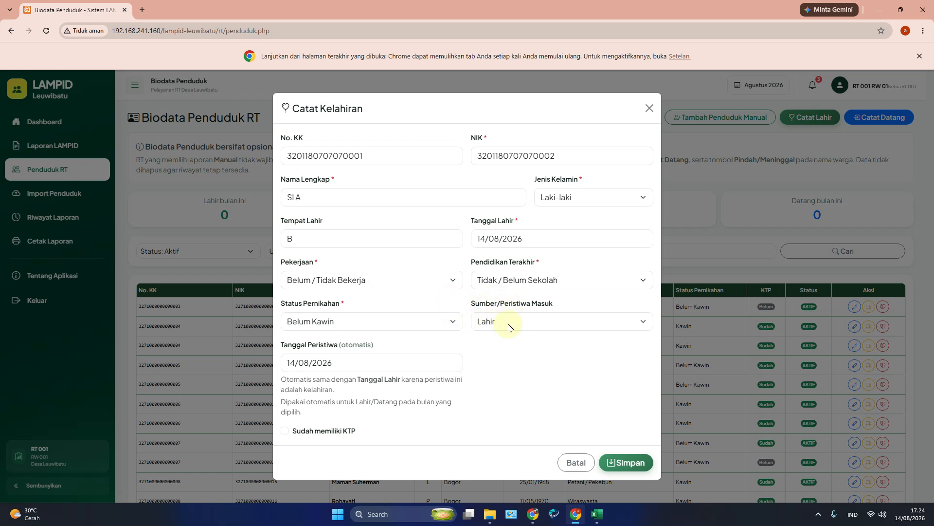
click(287, 359)
click(285, 431)
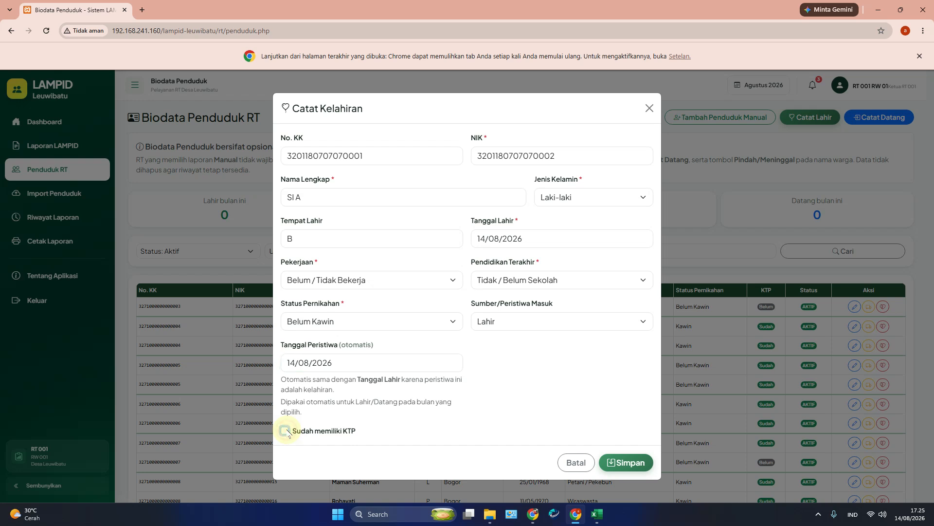
click(285, 430)
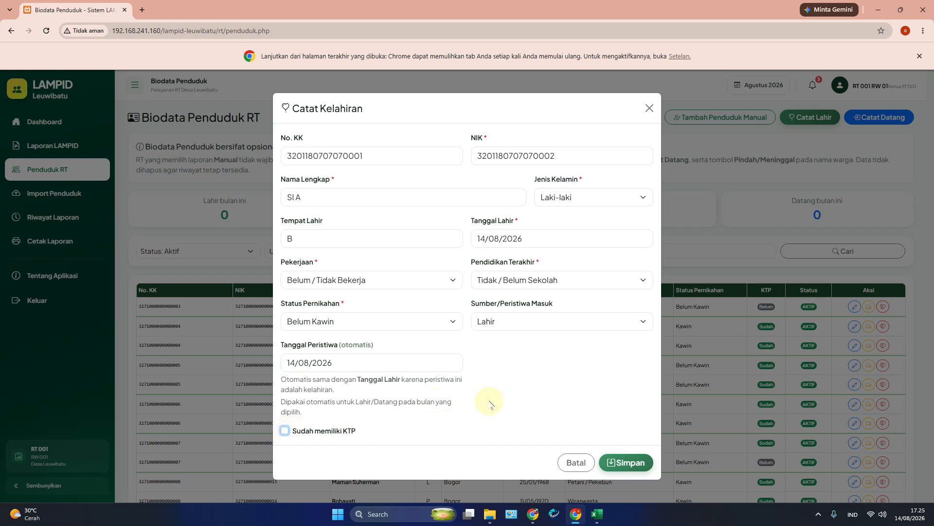
click(631, 466)
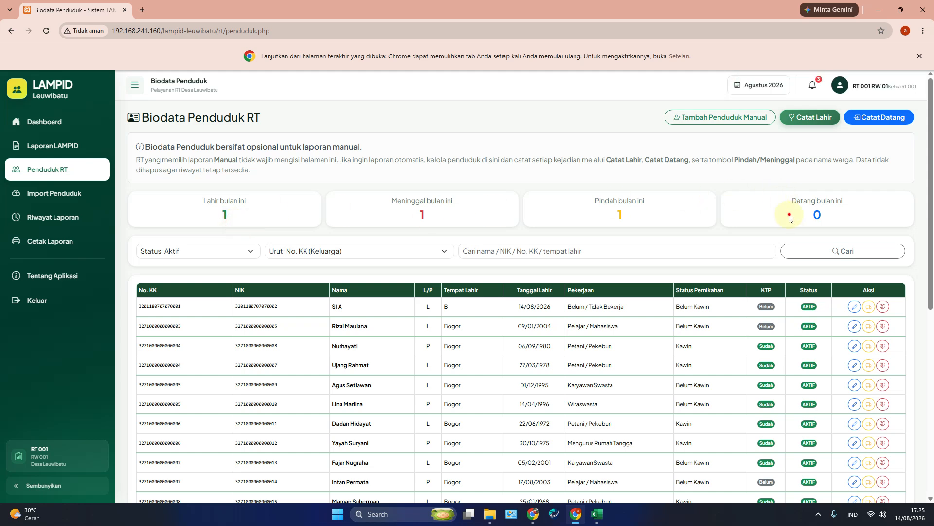
click(882, 122)
Step: Enter the arriving resident's family card number, NIK and full name
click(403, 162)
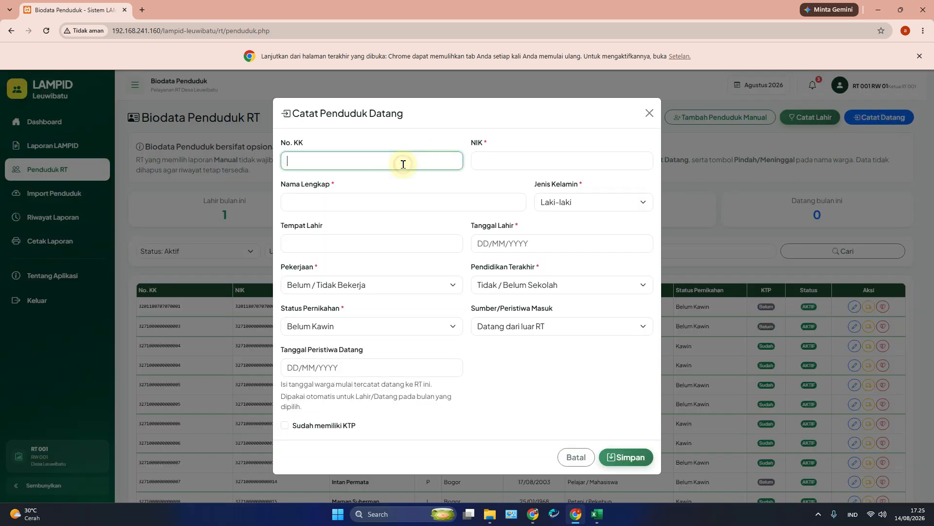
key(ctrl+v)
drag(355, 162, 365, 163)
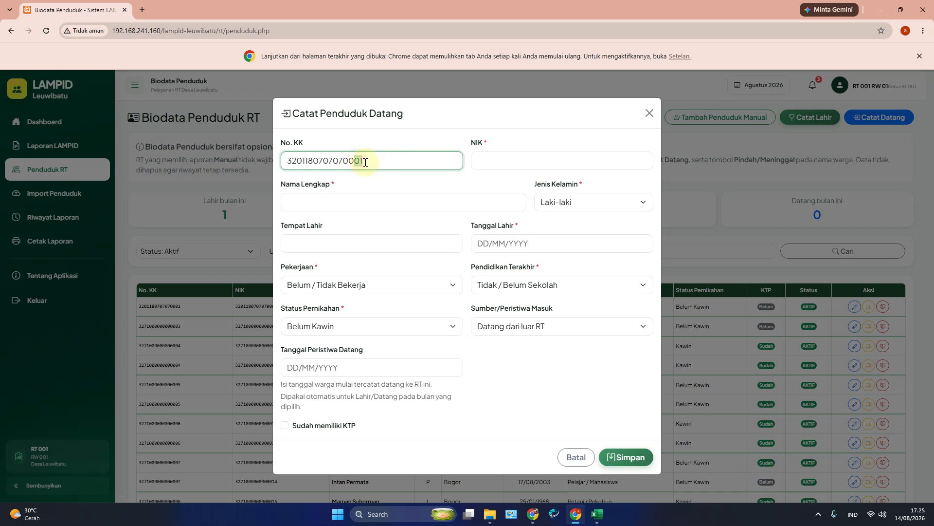
click(371, 162)
text(4)
click(500, 159)
key(ctrl+v)
key(BackSpace)
text(5)
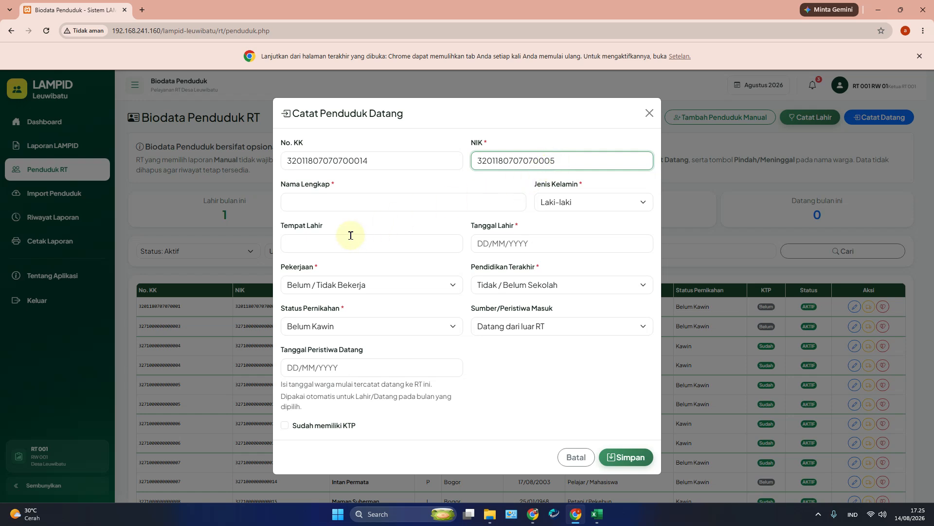
click(344, 201)
click(364, 160)
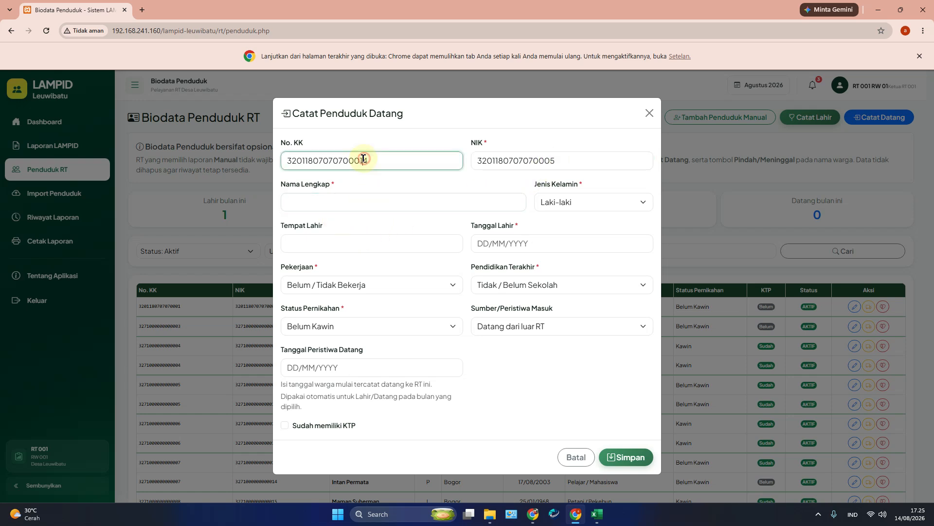
key(Tab)
key(Tab)
text(SI B)
key(Tab)
click(361, 245)
text(BO)
key(Tab)
click(365, 245)
text(GOR)
key(Tab)
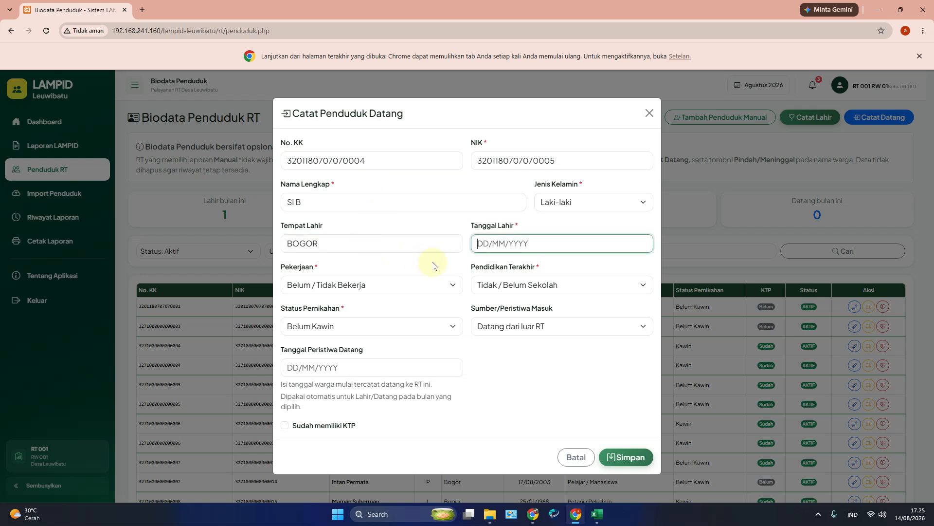
text(07/07/1970)
click(519, 335)
click(537, 325)
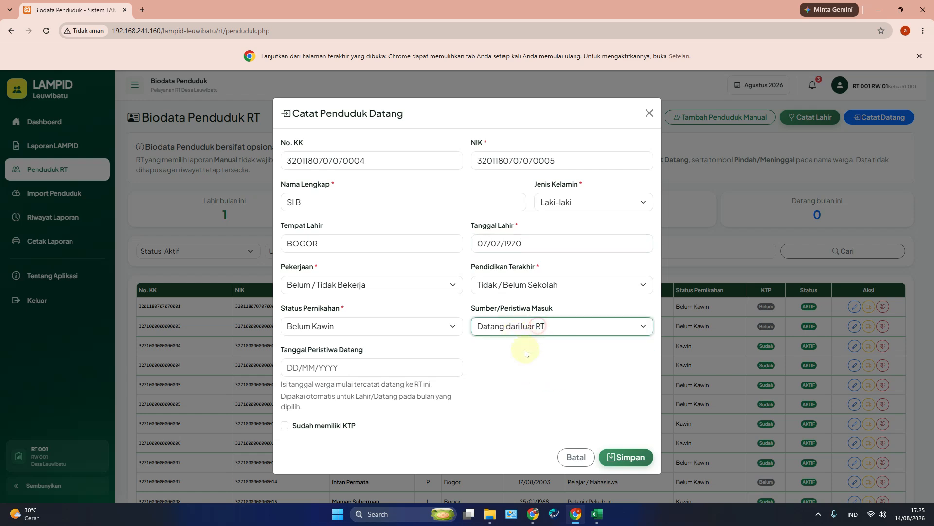
click(386, 361)
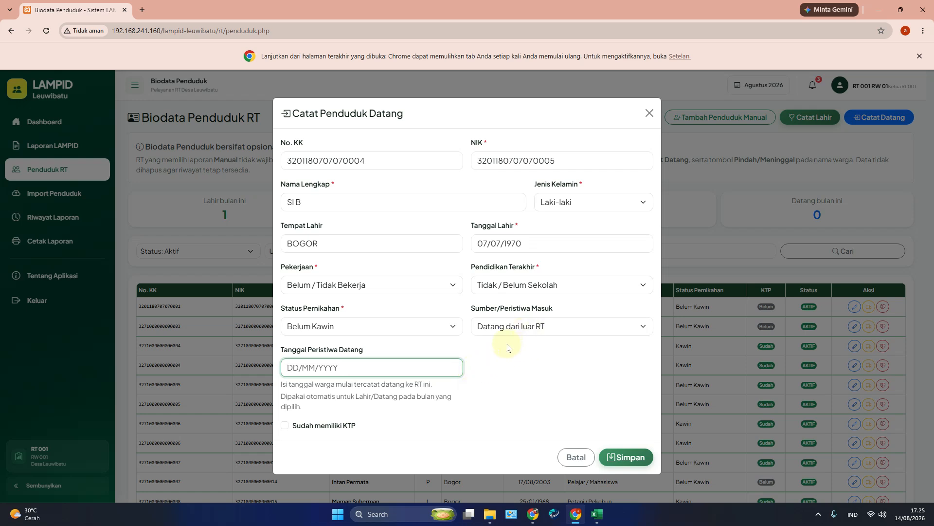
text(14/08/8)
key(BackSpace)
key(BackSpace)
text(/20)
click(342, 427)
click(630, 463)
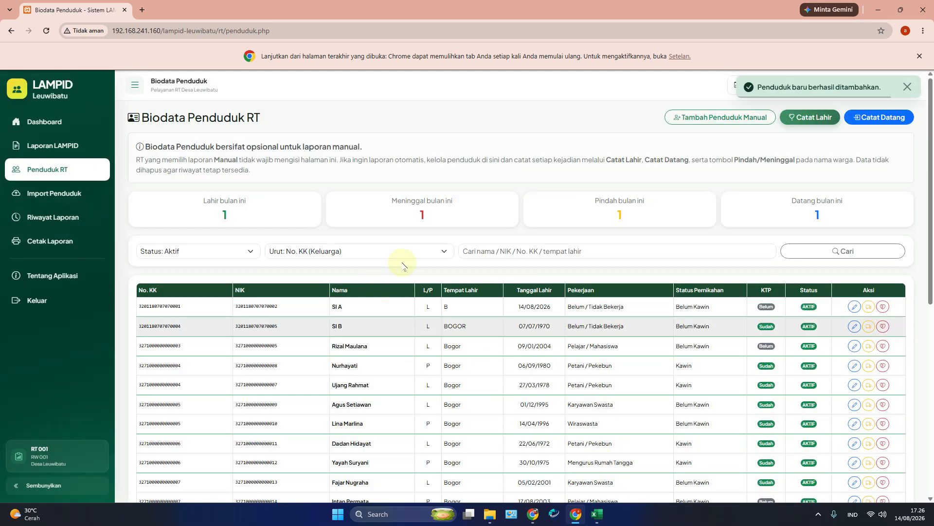
Step: Check that arrivals this month read 1, then go via Dashboard to the Data Penduduk page
double_click(817, 216)
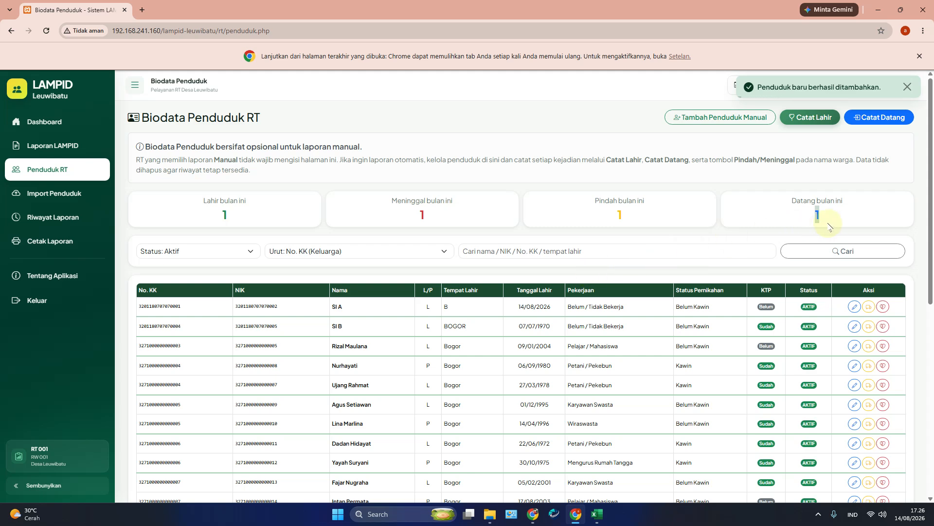
click(51, 125)
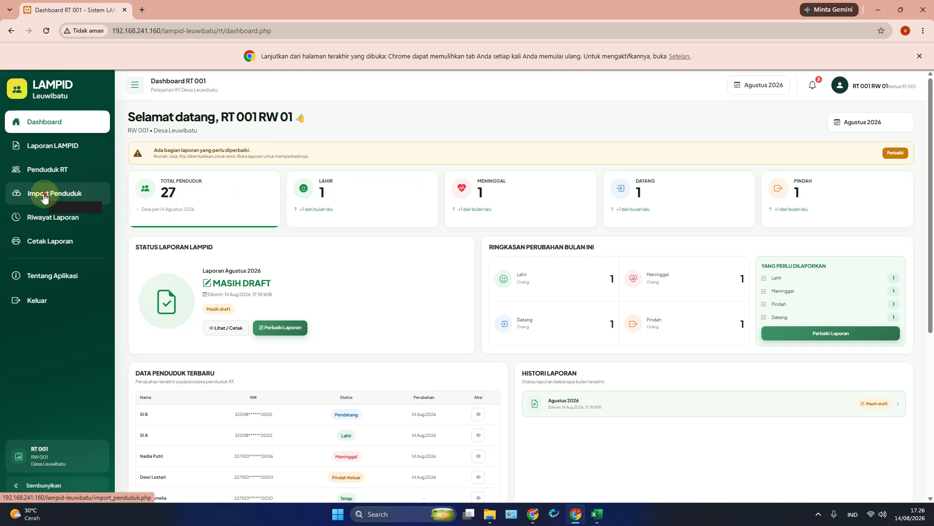
click(57, 163)
Step: Open the LAMPID report, inspect the event counts, and keep starting population automatic from biodata
click(71, 147)
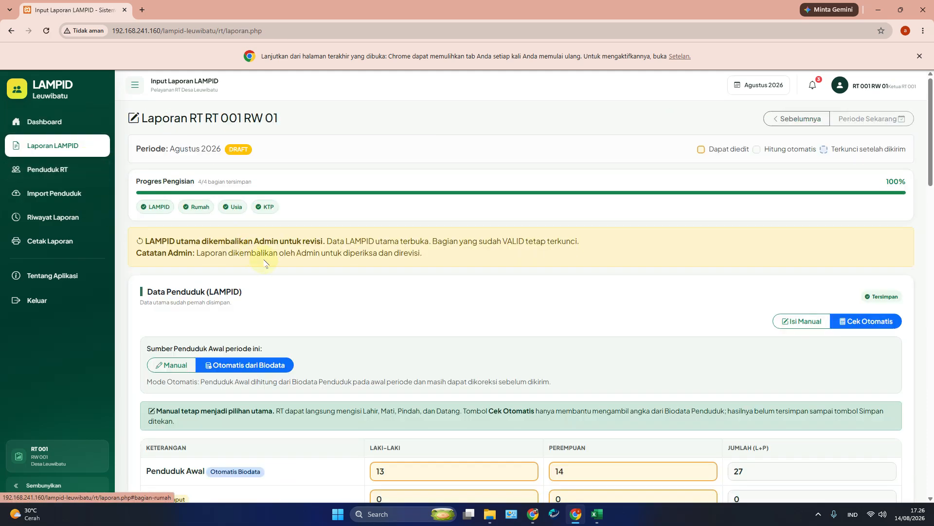
scroll(287, 282, down, 2)
scroll(321, 311, down, 4)
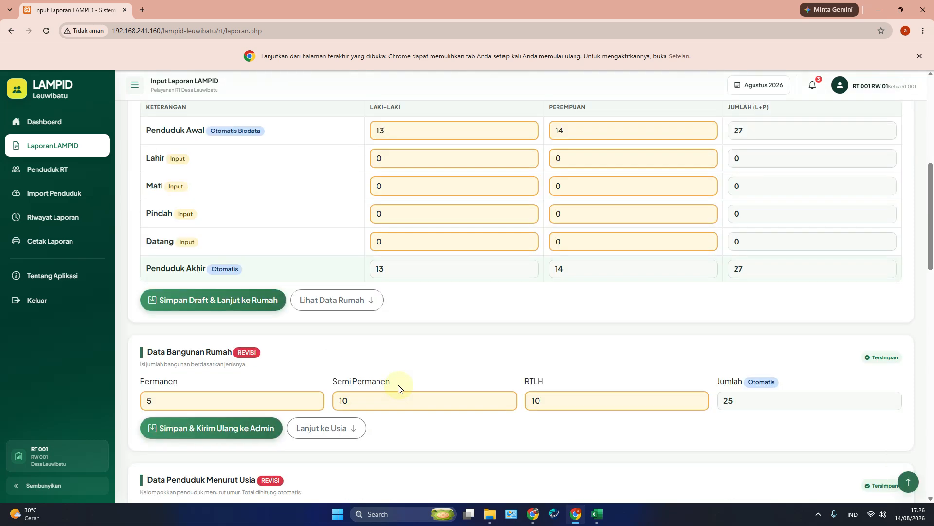
scroll(397, 386, up, 2)
click(382, 274)
click(381, 304)
click(387, 329)
click(396, 349)
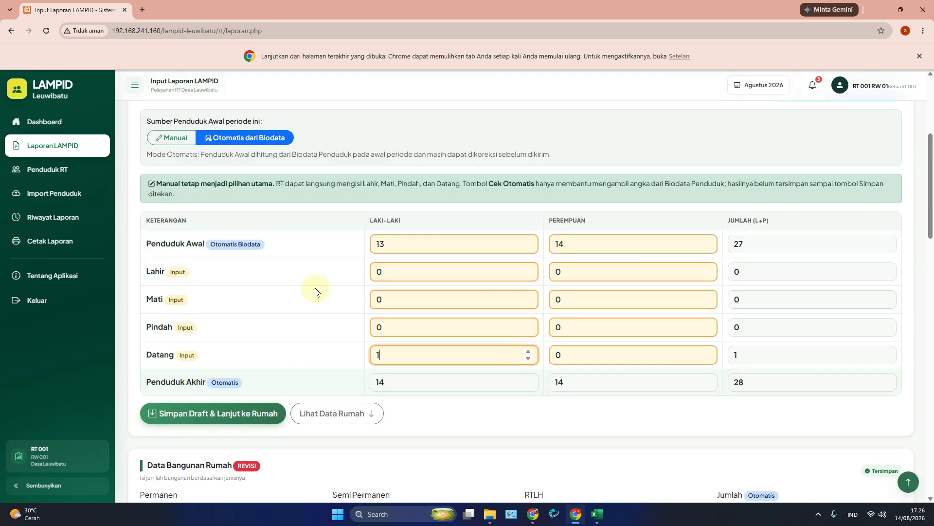
click(256, 141)
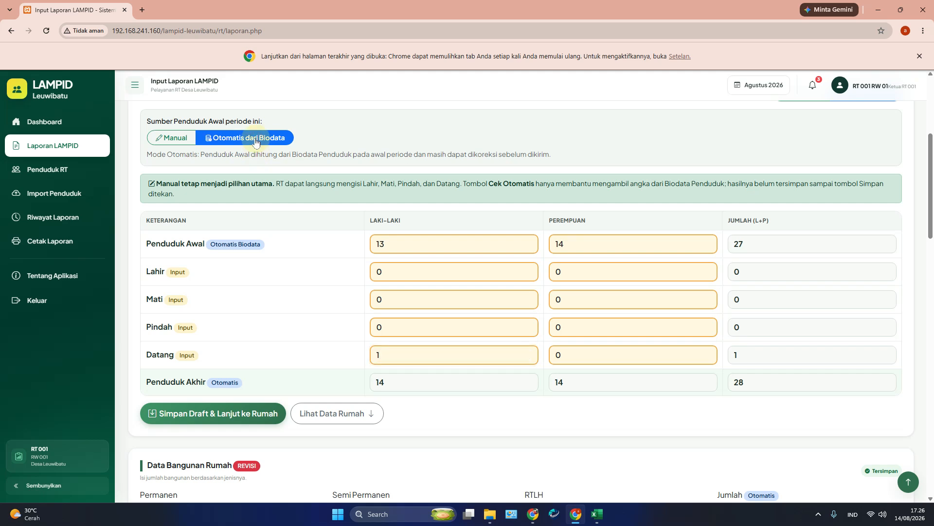
click(185, 139)
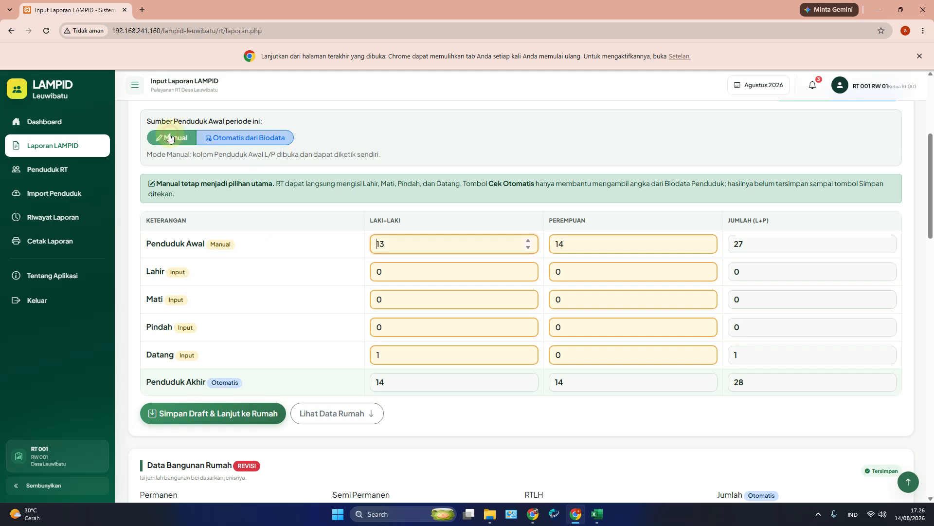
click(263, 140)
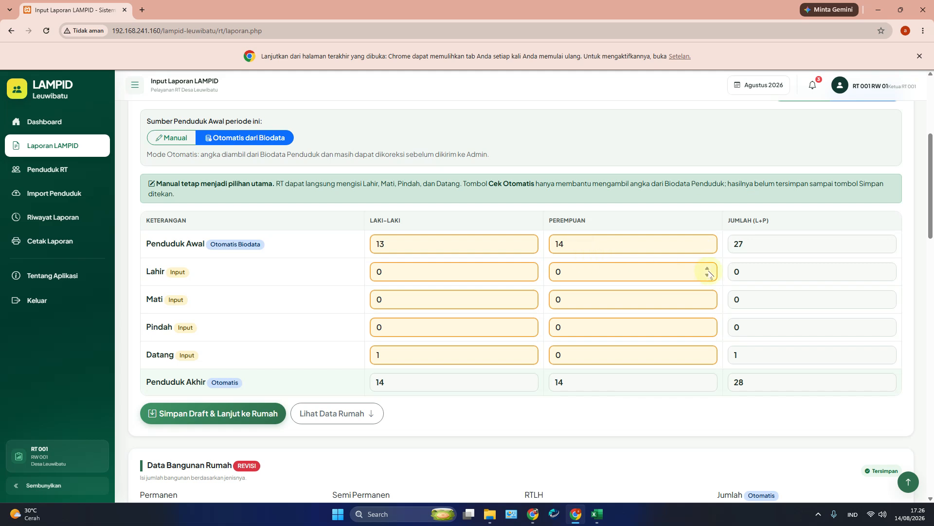
Step: Auto-calculate figures from biodata: 1 birth, death, move and arrival each, final total 27
scroll(730, 270, up, 5)
click(862, 321)
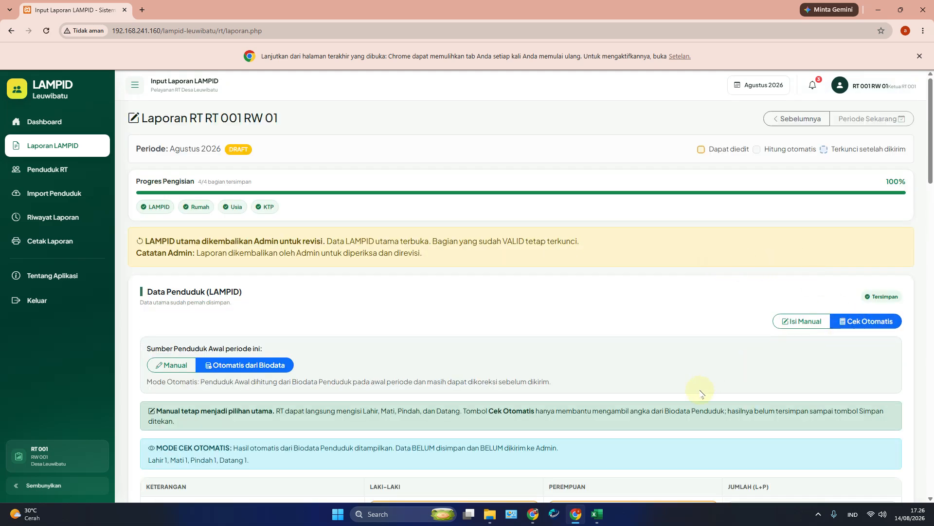
scroll(705, 390, down, 7)
scroll(555, 359, up, 5)
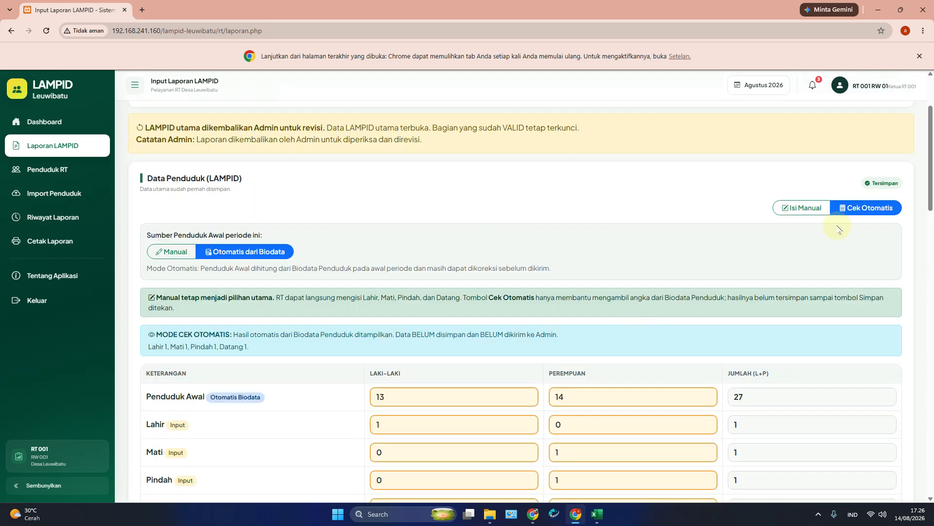
click(863, 208)
scroll(532, 330, down, 5)
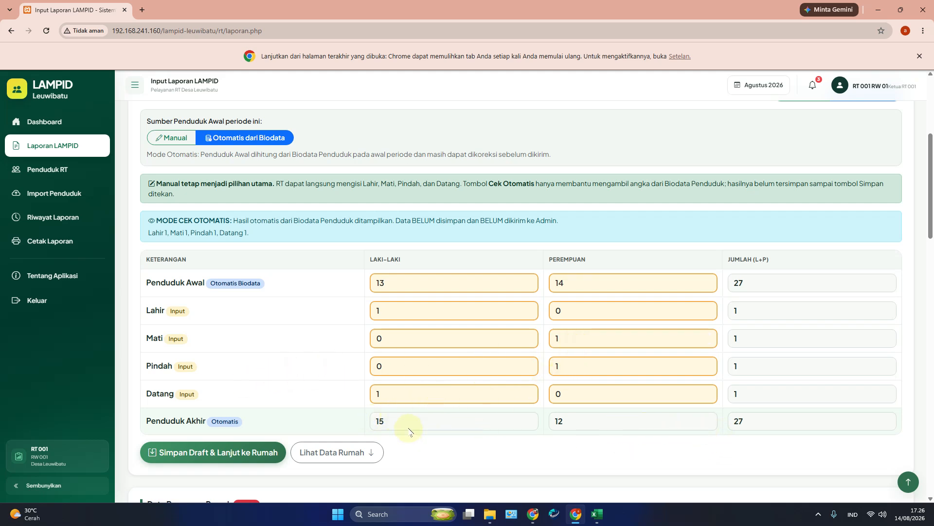
Step: Save the population draft and recalculate the age groups from biodata to L 15, P 12, total 27
click(237, 454)
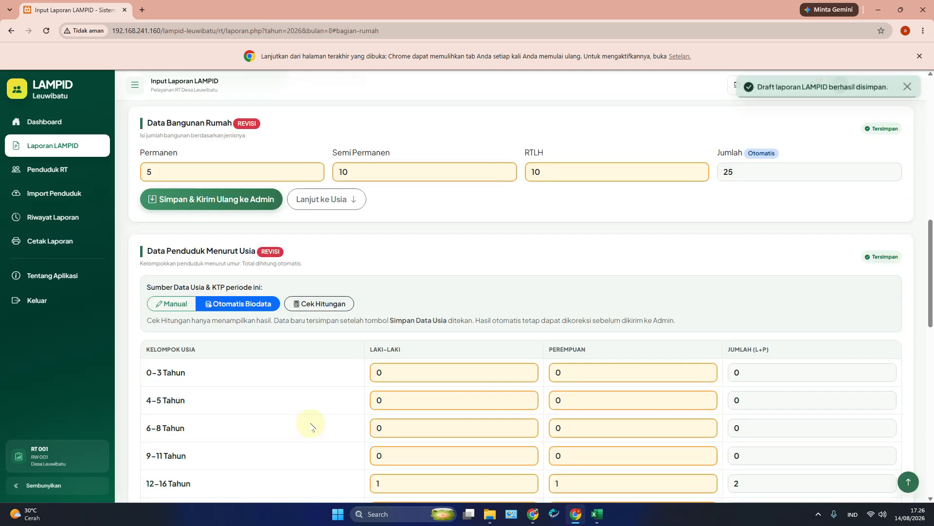
scroll(308, 427, down, 5)
scroll(351, 375, up, 2)
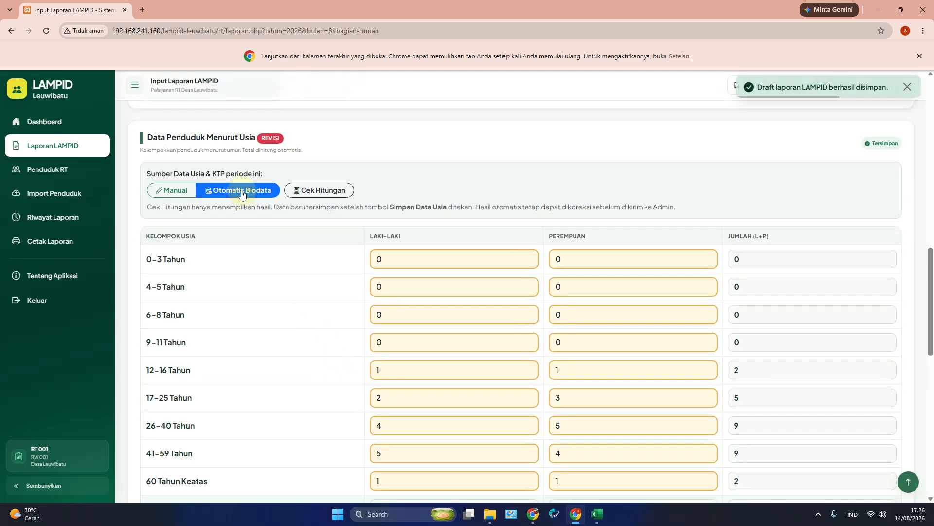
click(312, 191)
scroll(314, 266, down, 5)
scroll(314, 260, up, 2)
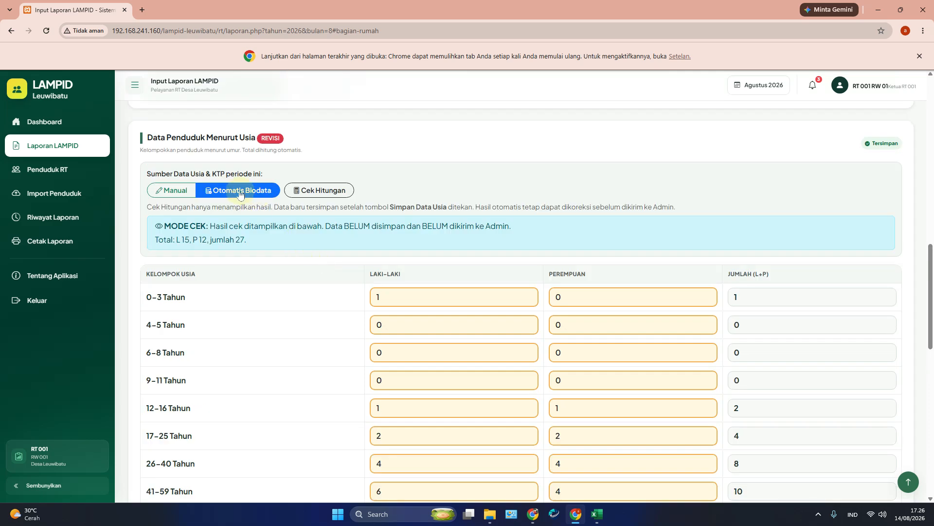
click(328, 197)
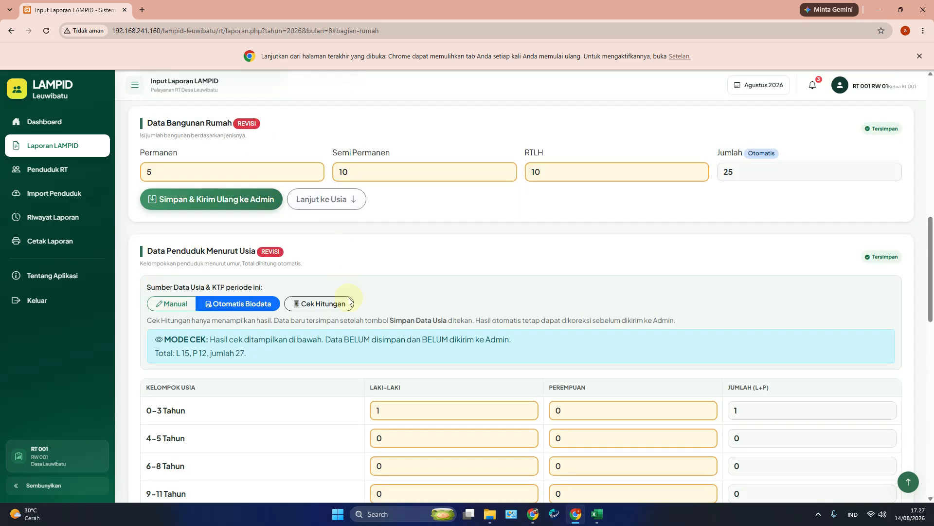
scroll(349, 282, down, 3)
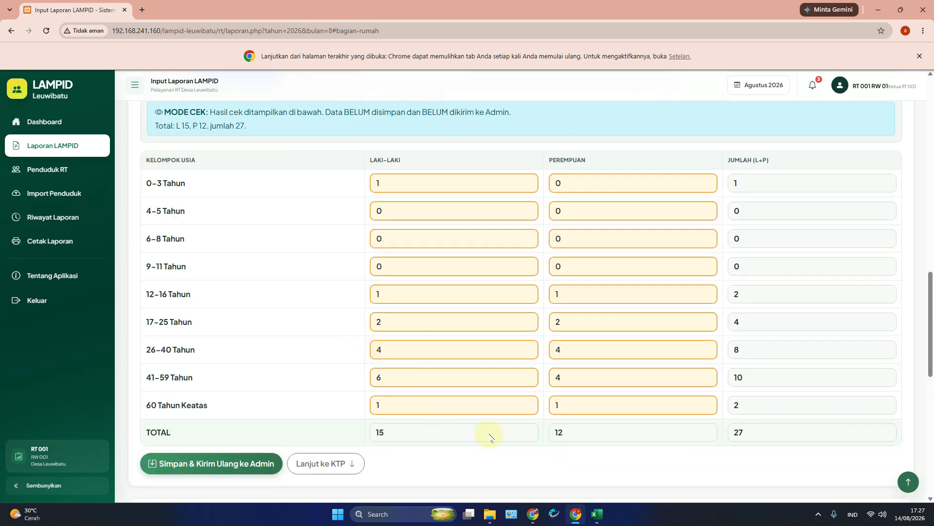
Step: Resend the corrected age data to the admin with 'Simpan & Kirim Ulang ke Admin'
click(243, 462)
scroll(370, 357, down, 2)
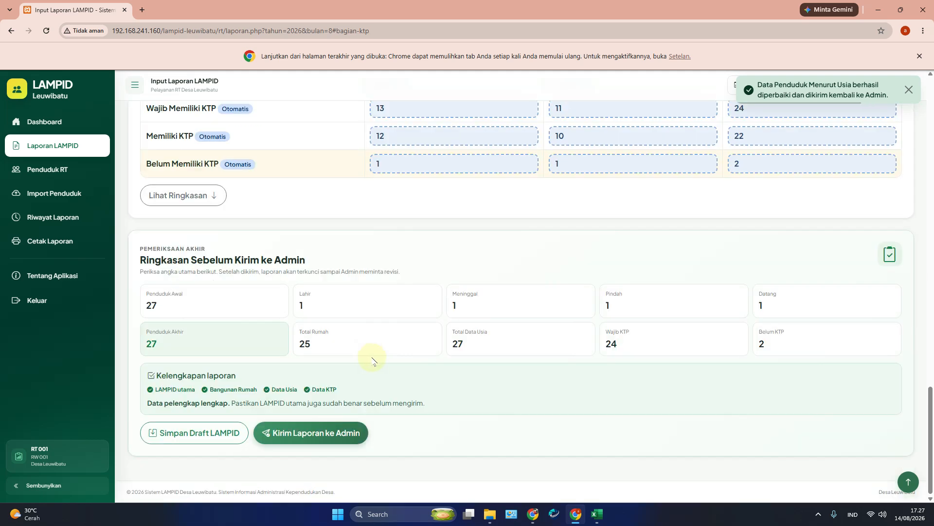
scroll(372, 361, up, 2)
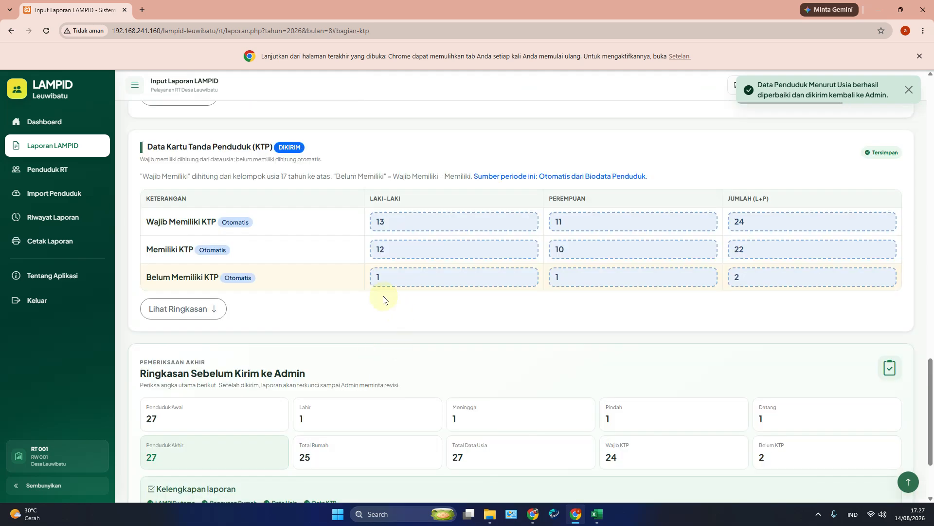
Step: In the admin window, show the 'Belum KTP 17+' list from the Dashboard, listing 2 residents
click(533, 514)
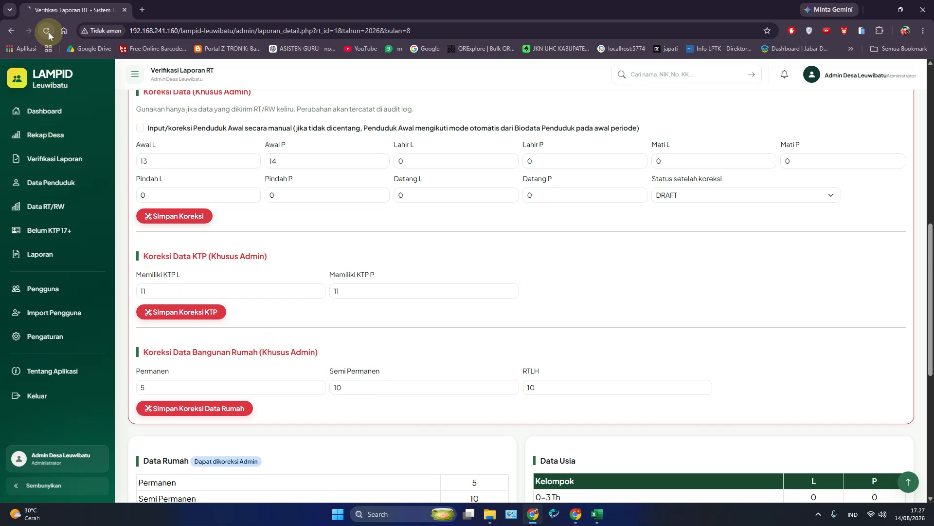
click(39, 113)
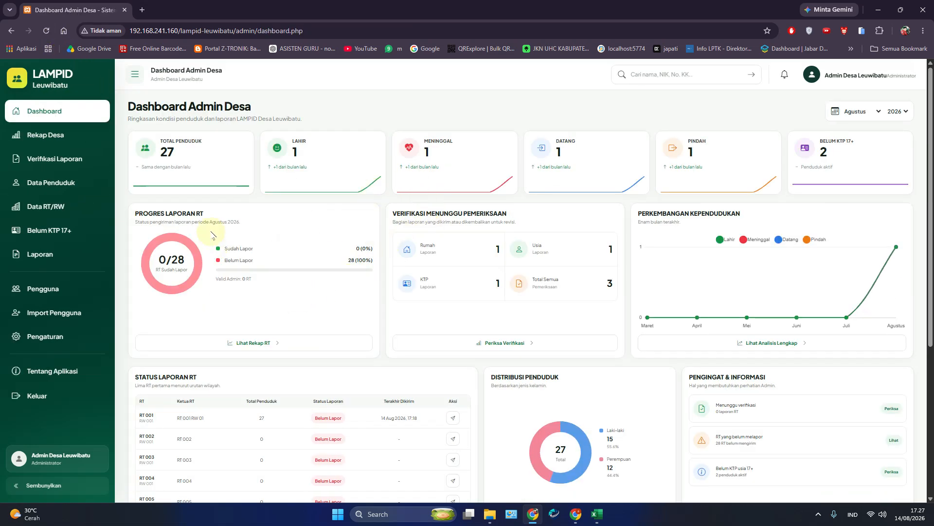
click(66, 237)
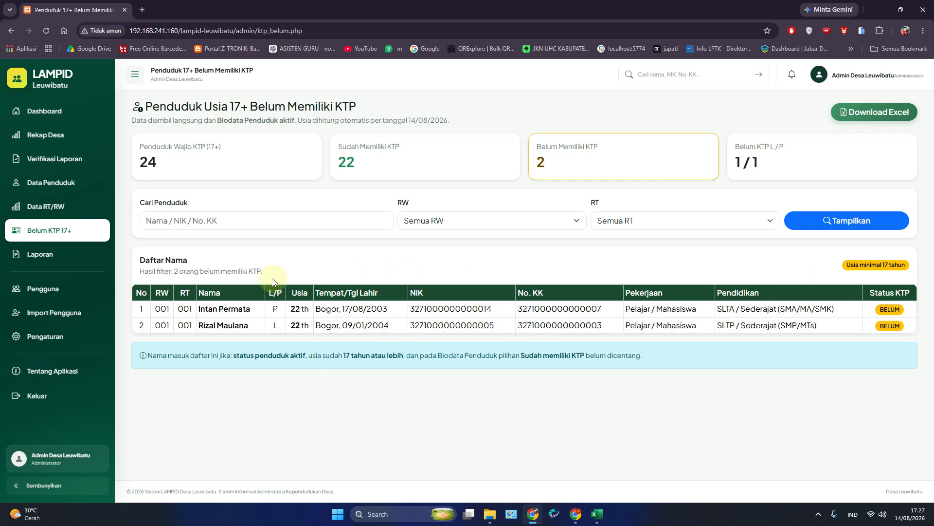
Step: Open the village LAMPID recap (Rekap Desa) under Laporan
click(42, 260)
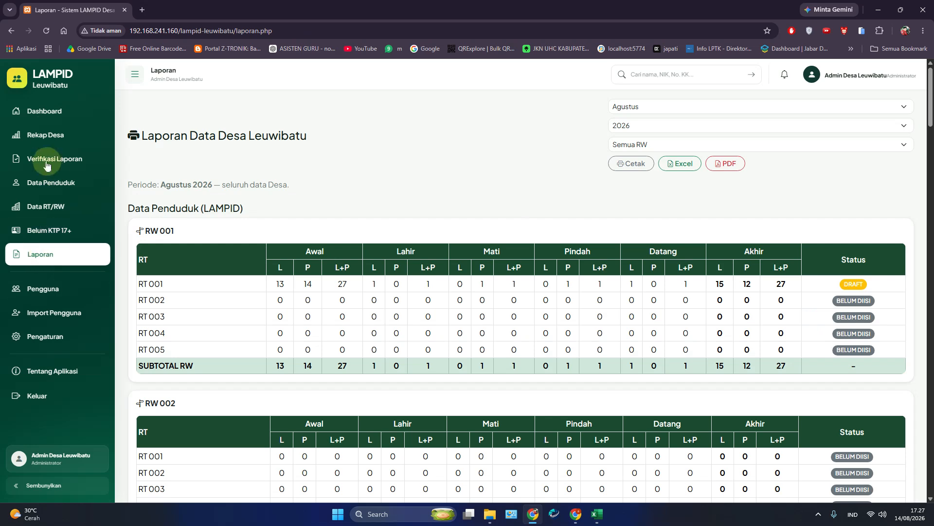
click(45, 132)
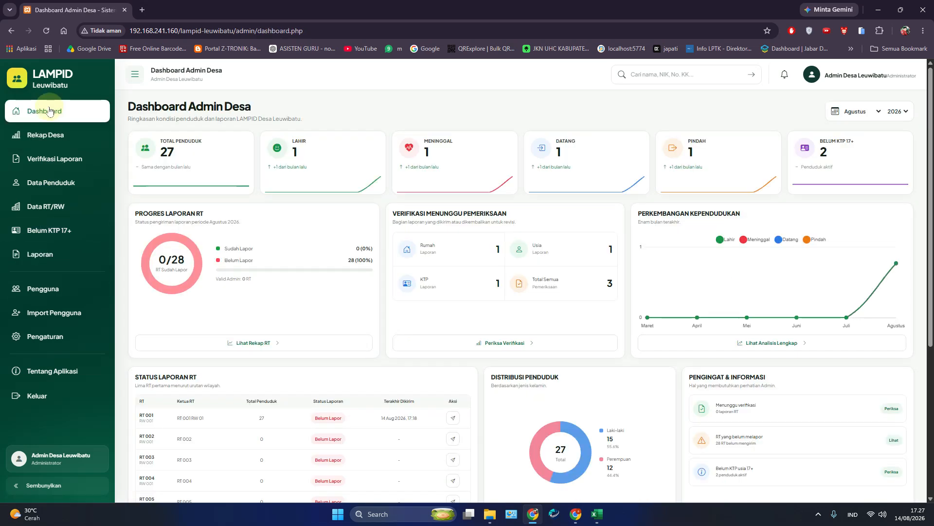
click(44, 135)
Step: Review RT 001's detailed report, then reopen the Agustus 2026 village report via Dashboard
click(150, 265)
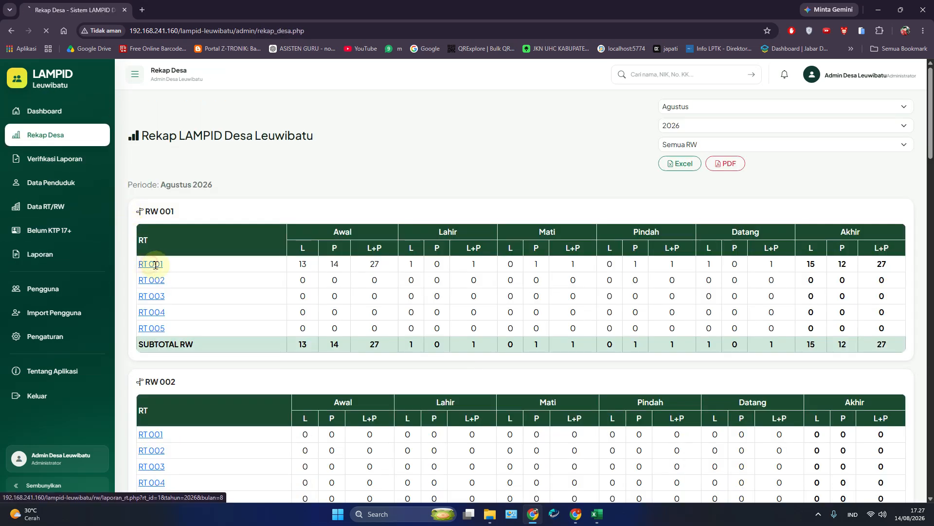
scroll(301, 329, down, 3)
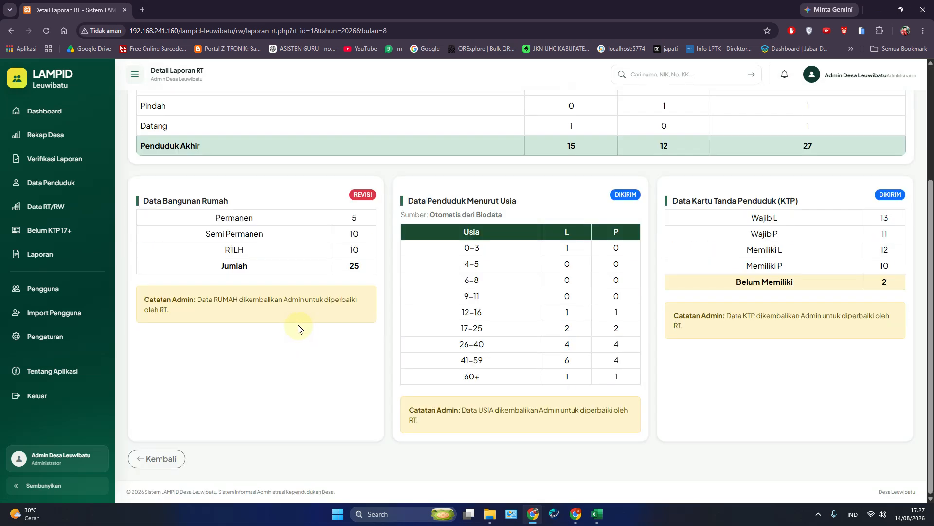
scroll(299, 329, up, 3)
click(41, 113)
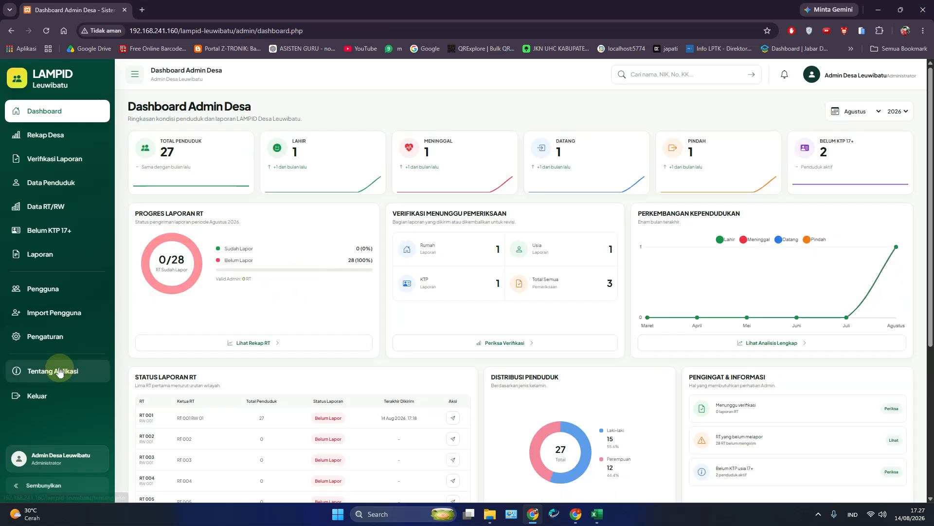
click(46, 256)
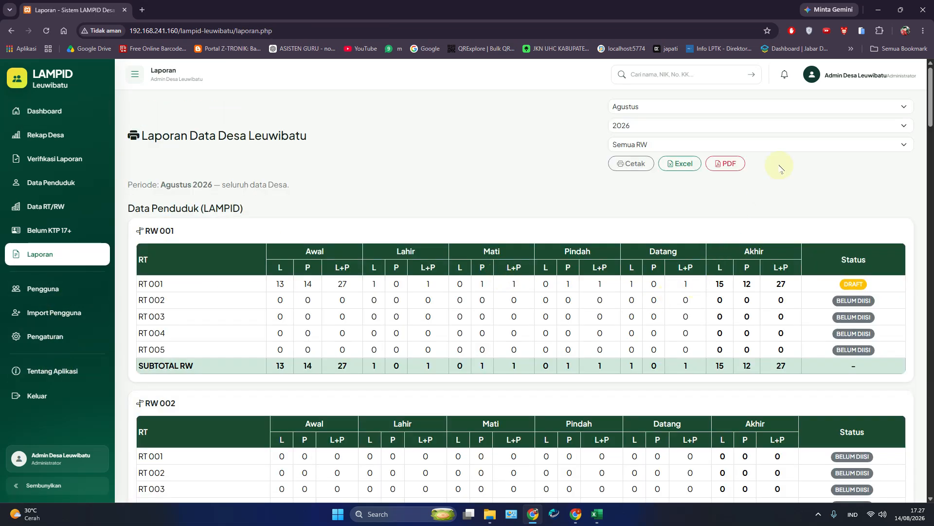
click(628, 166)
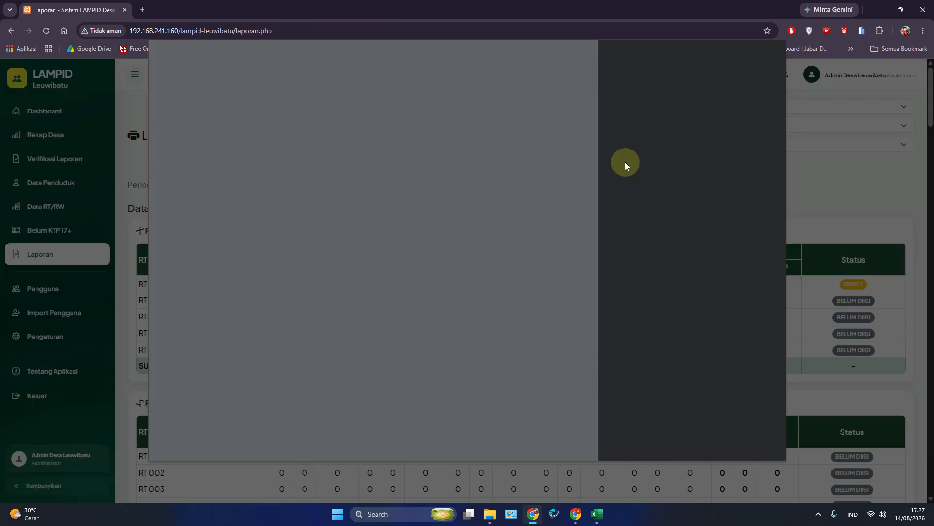
click(761, 443)
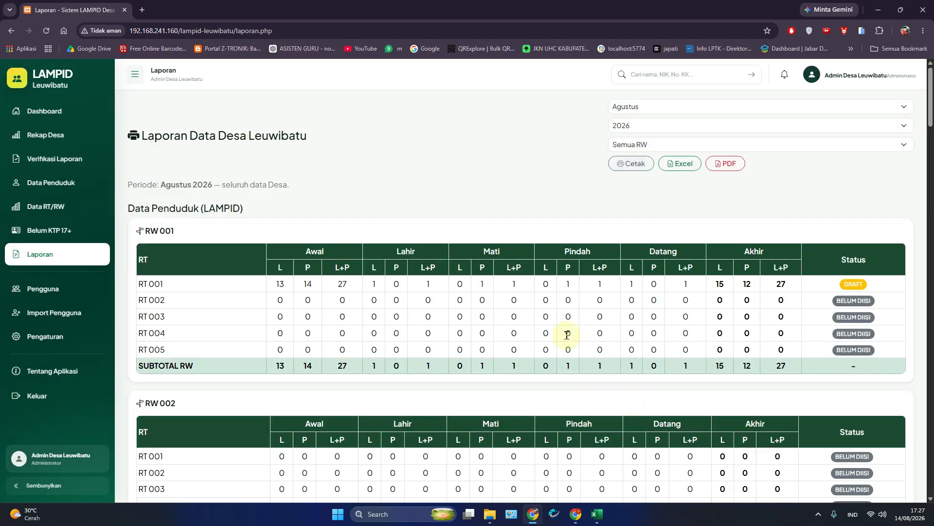
scroll(591, 361, down, 8)
scroll(591, 360, down, 12)
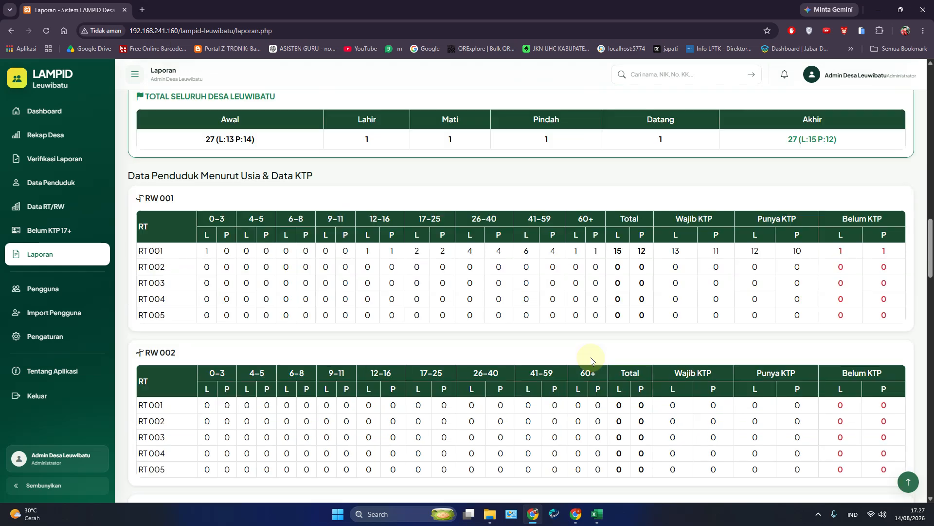
scroll(591, 360, down, 15)
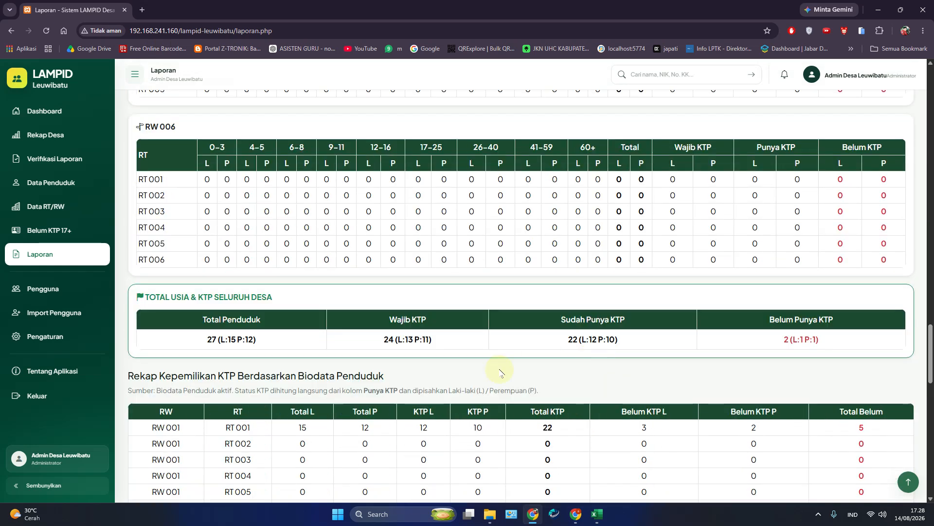
scroll(501, 373, down, 2)
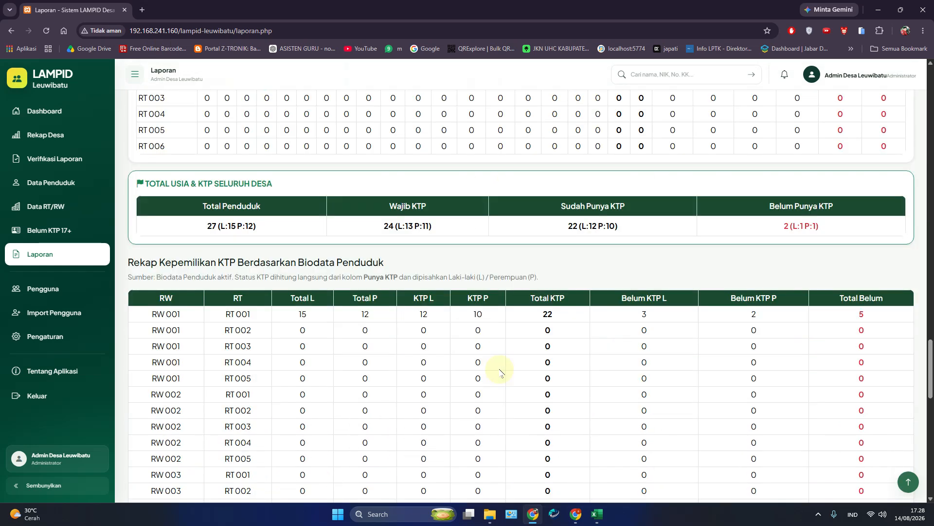
drag(133, 263, 312, 277)
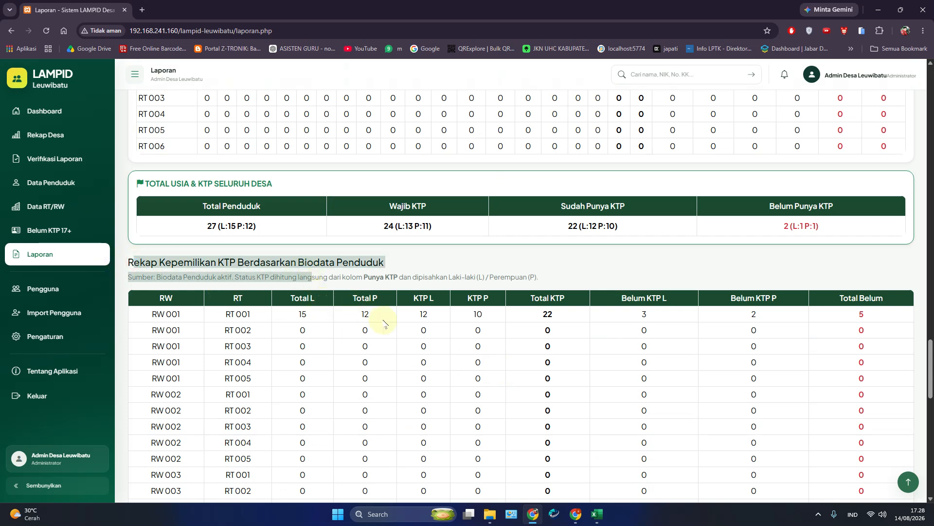
scroll(383, 322, up, 2)
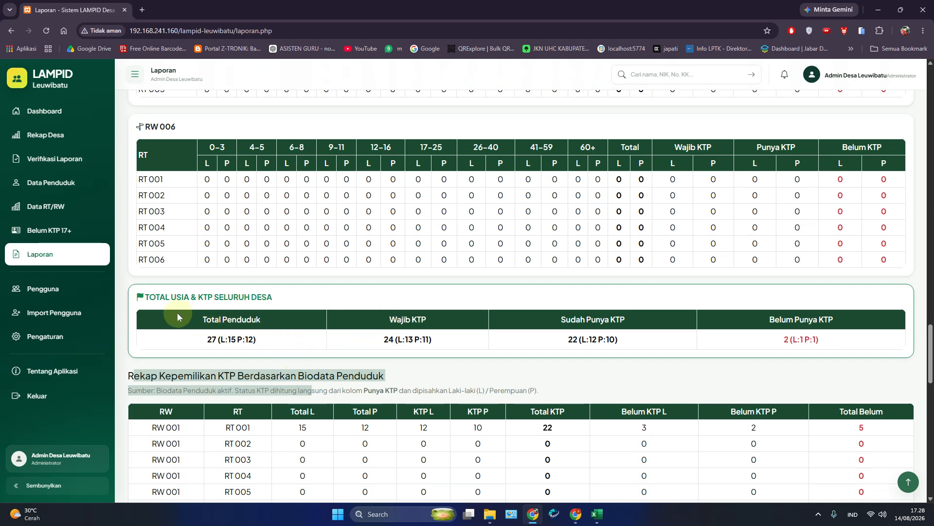
drag(186, 316, 634, 346)
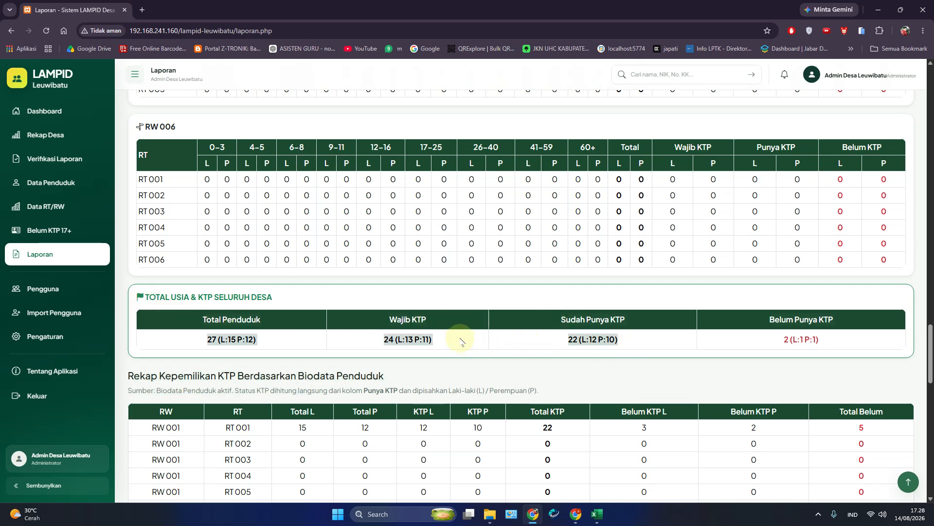
scroll(459, 375, down, 20)
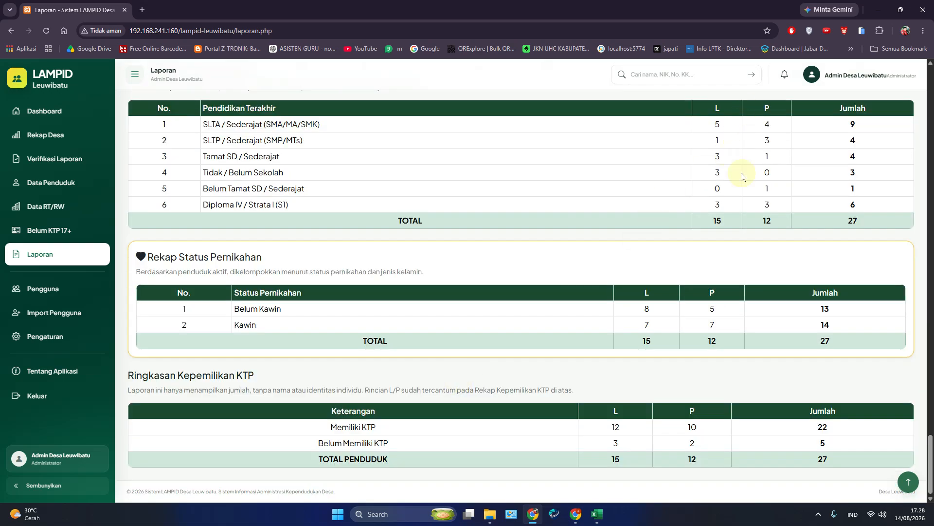
scroll(744, 128, up, 20)
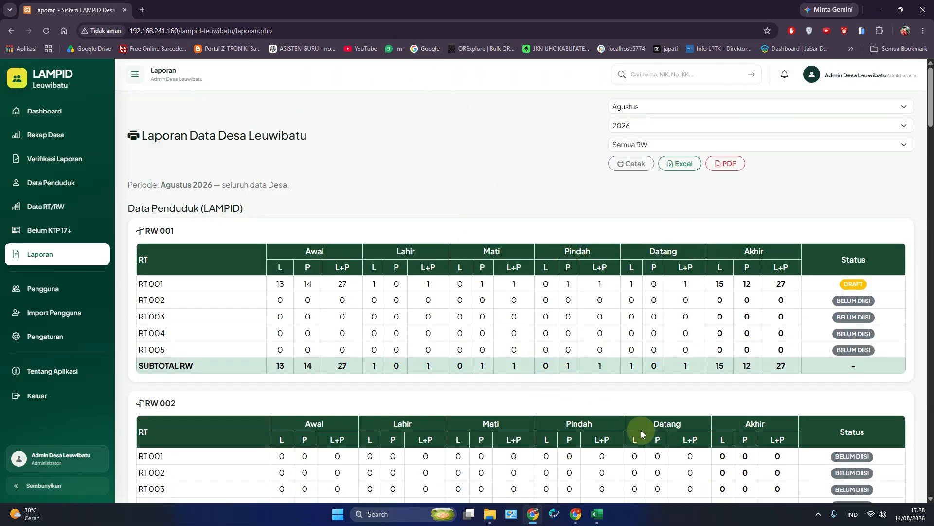
click(818, 514)
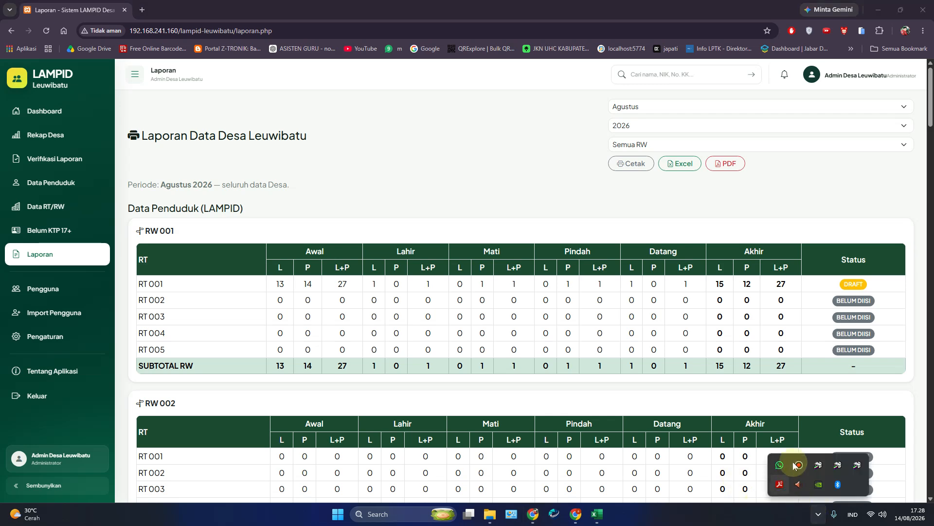